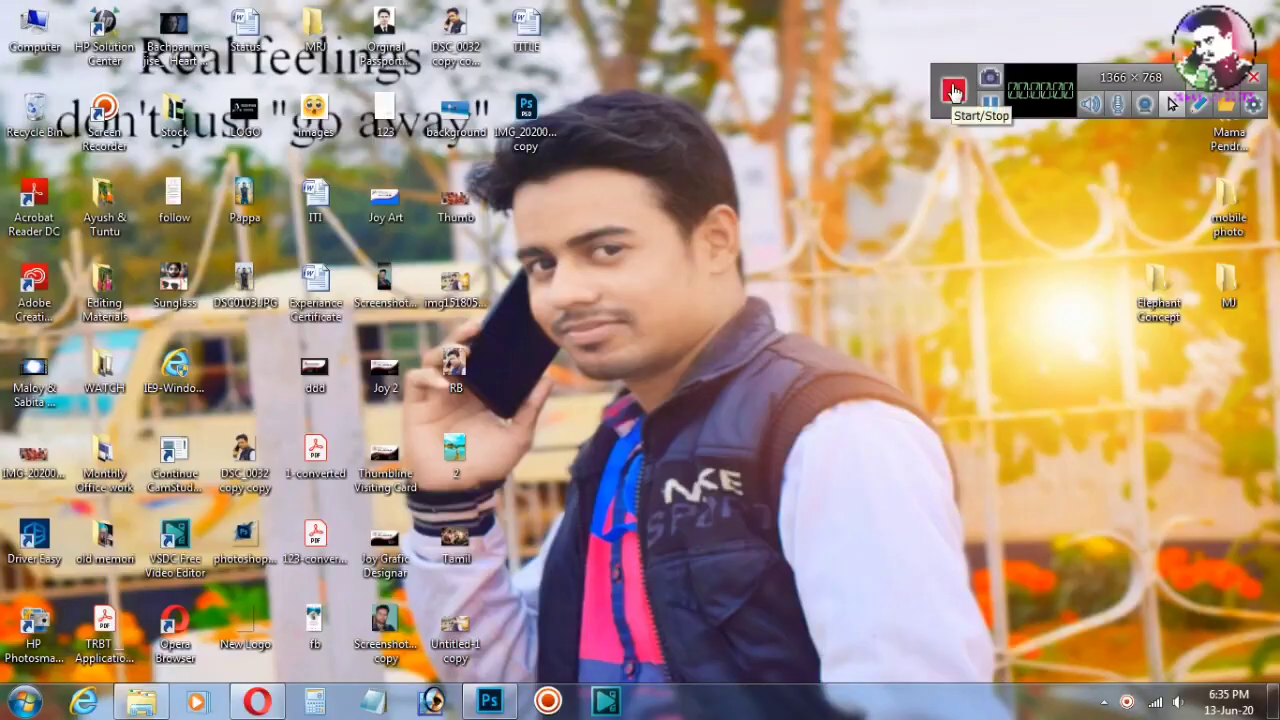
# Step: Open the misty landscape from Elephant Concept as new.jpg, dock it, and duplicate its layer
pyautogui.click(485, 704)
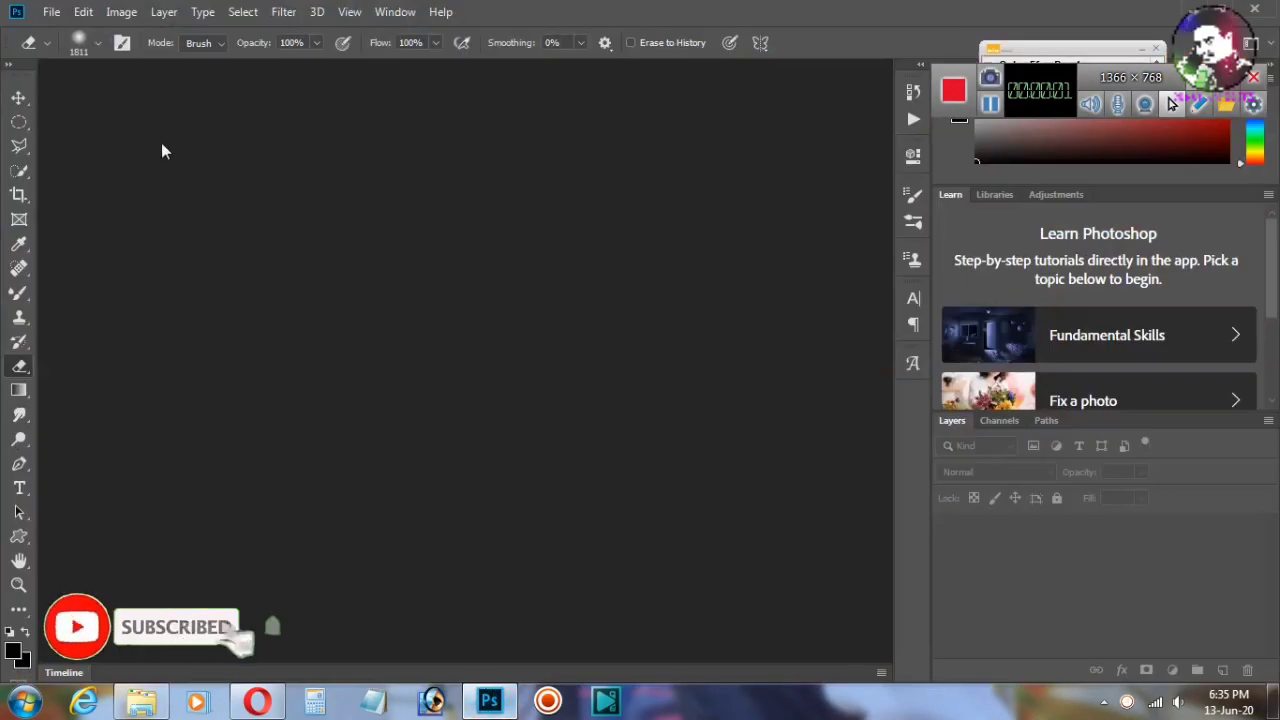
pyautogui.click(50, 12)
pyautogui.click(63, 68)
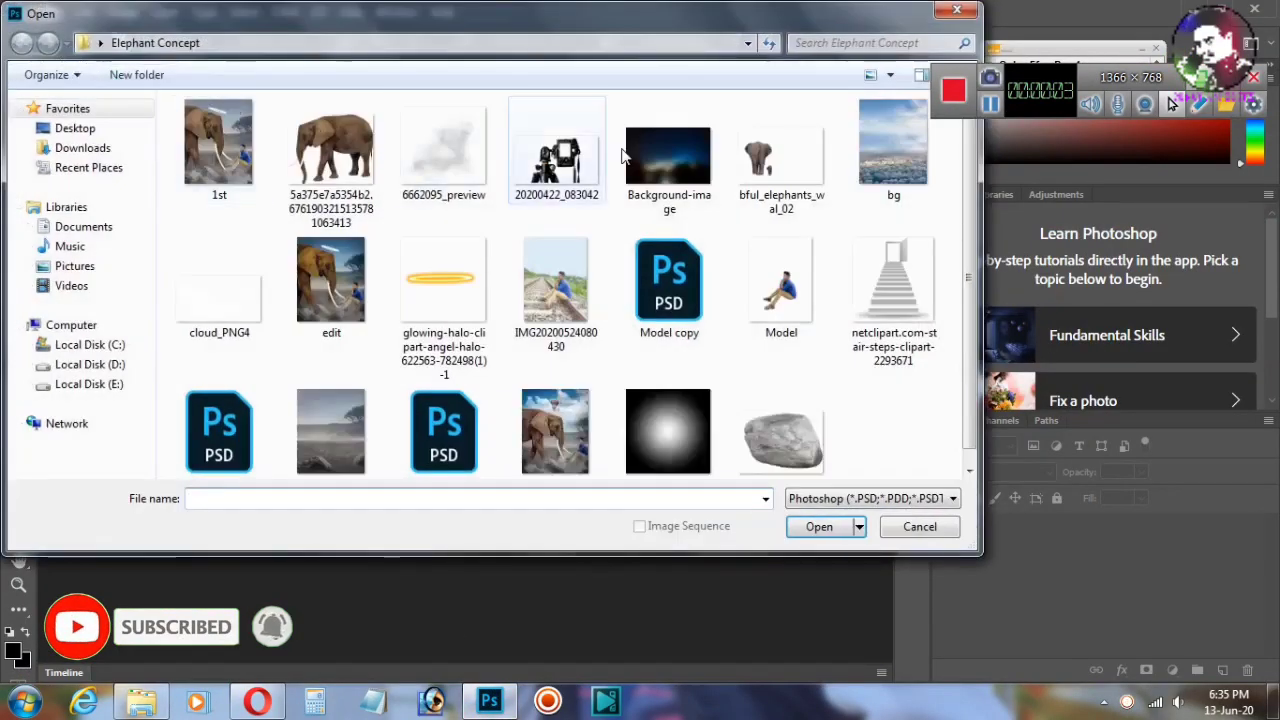
pyautogui.press('Escape')
pyautogui.click(52, 12)
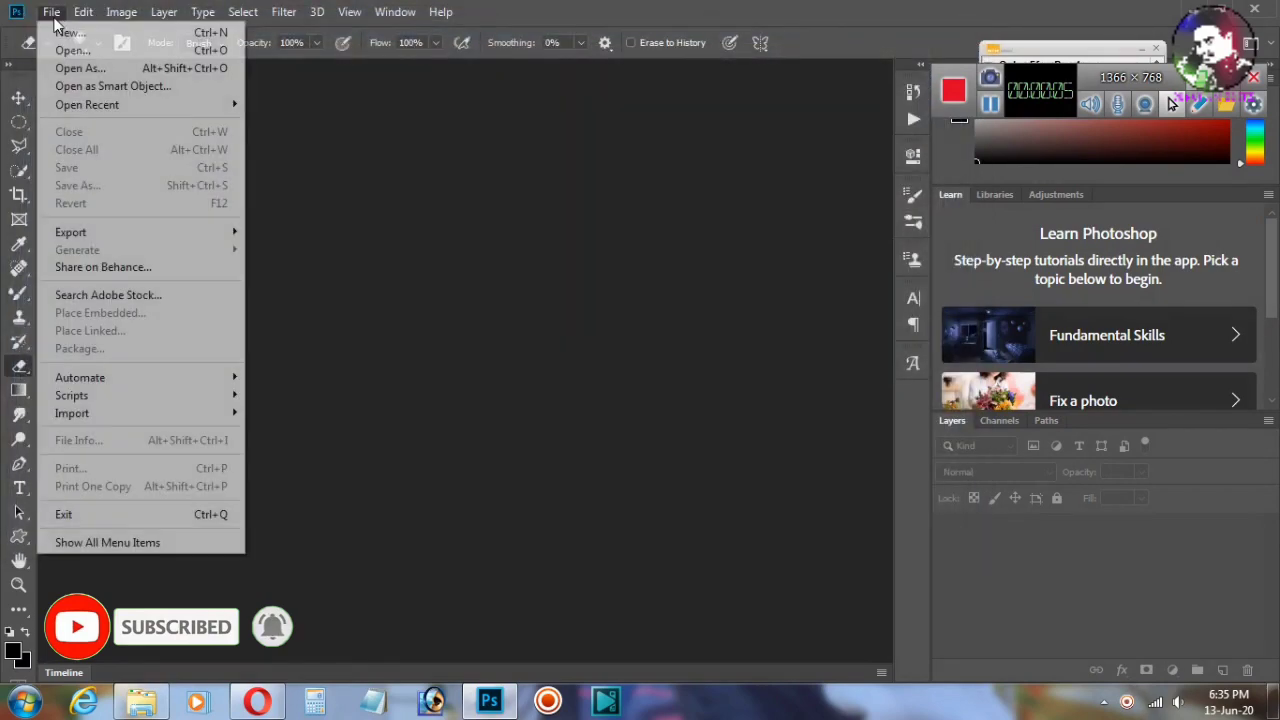
pyautogui.click(63, 68)
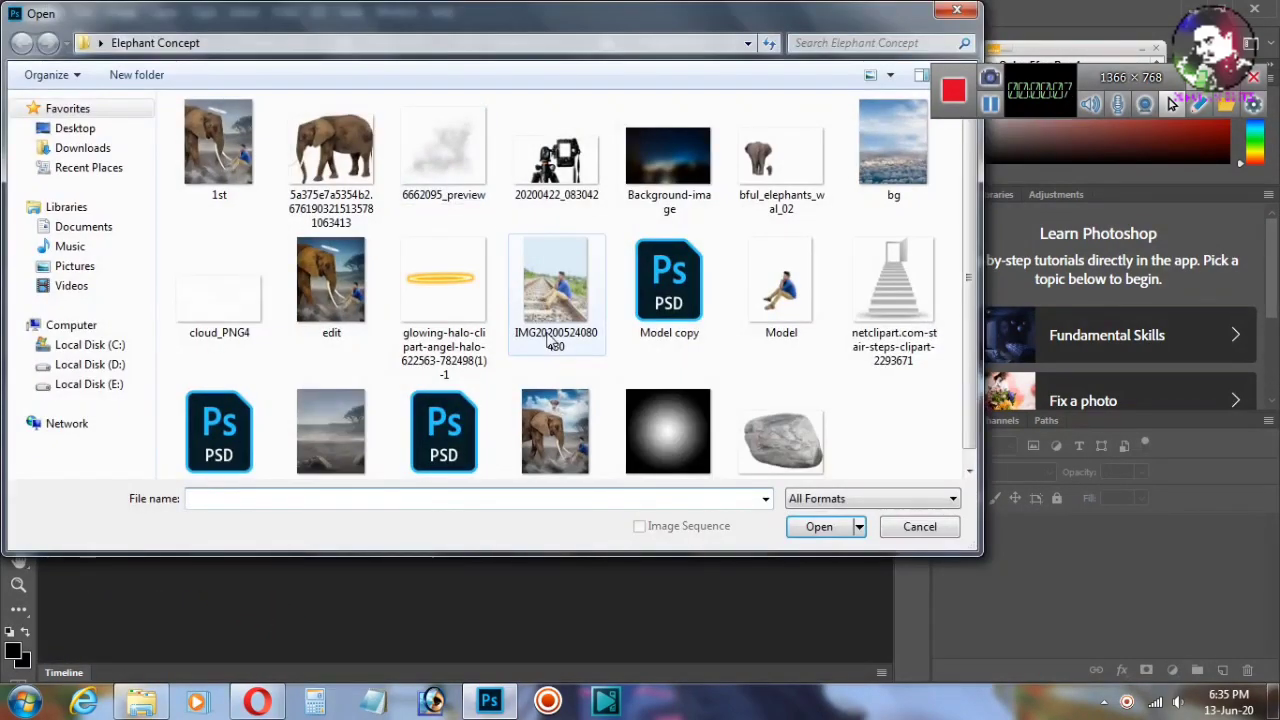
pyautogui.doubleClick(337, 418)
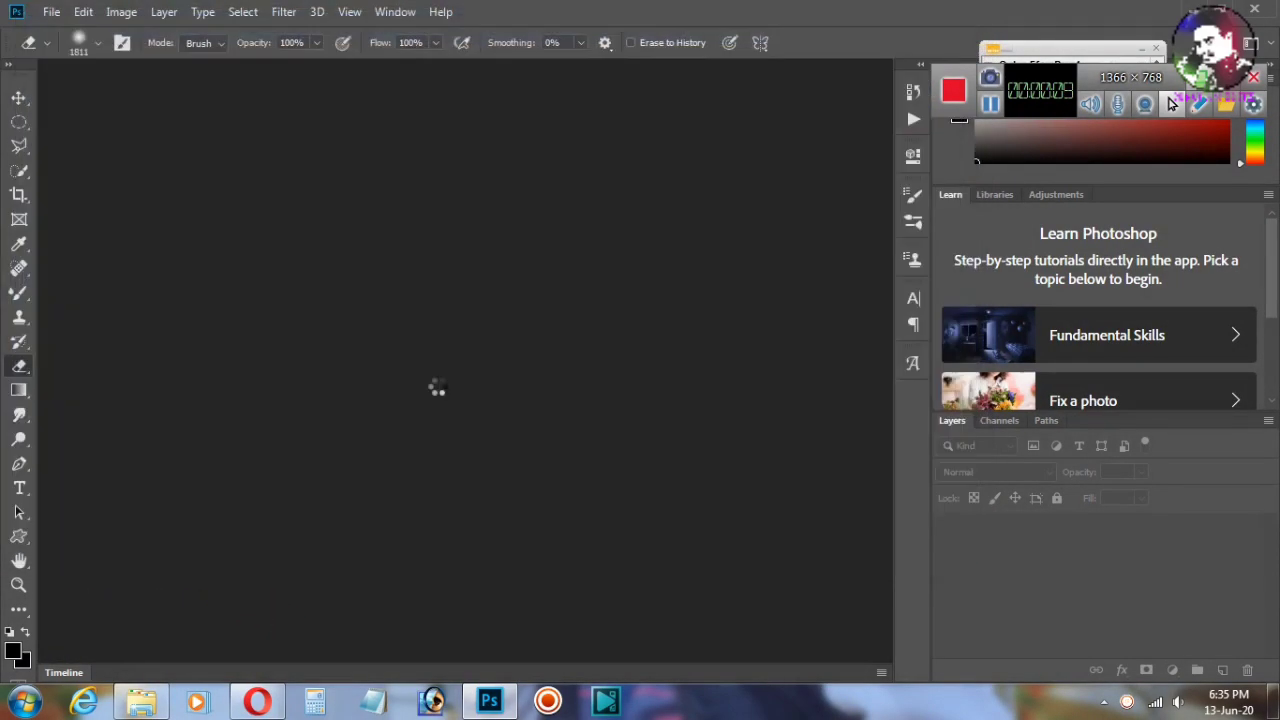
pyautogui.moveTo(233, 77)
pyautogui.mouseDown()
pyautogui.moveTo(462, 100)
pyautogui.moveTo(492, 68)
pyautogui.mouseUp()
pyautogui.hotkey('ctrl', 'j')
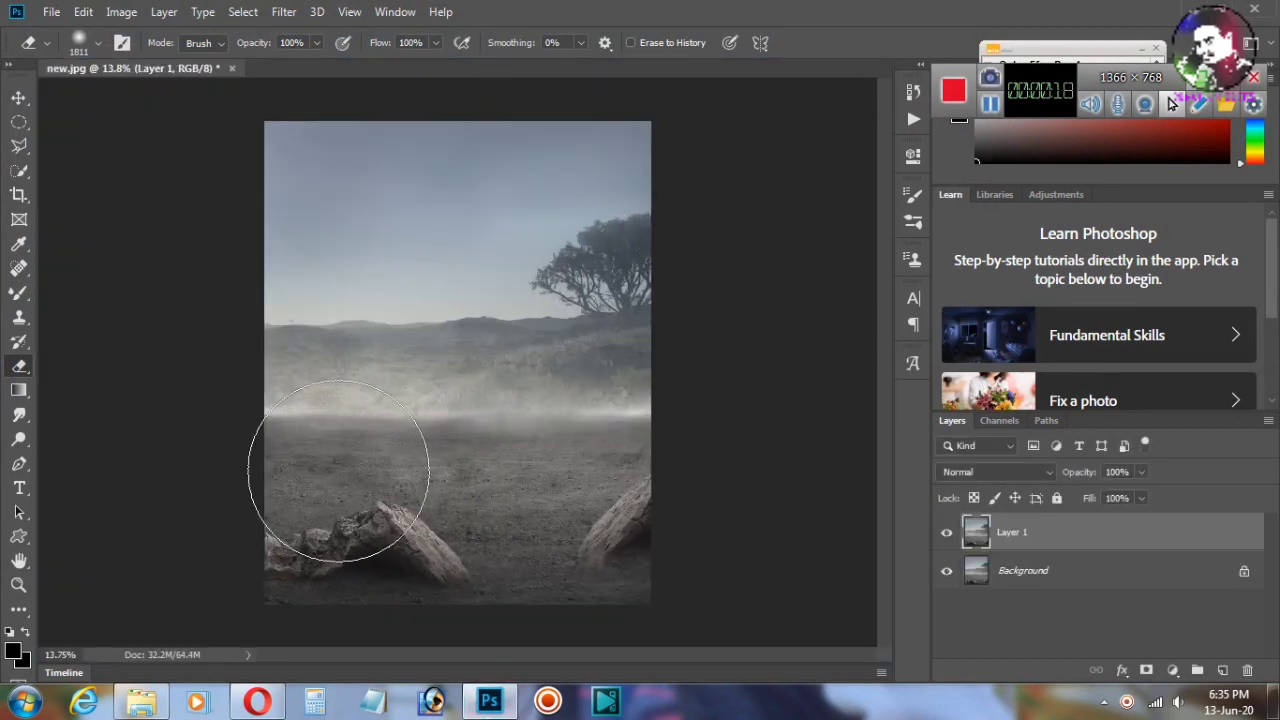
# Step: Crop outward to extend the new.jpg canvas above and left of the landscape
pyautogui.click(18, 97)
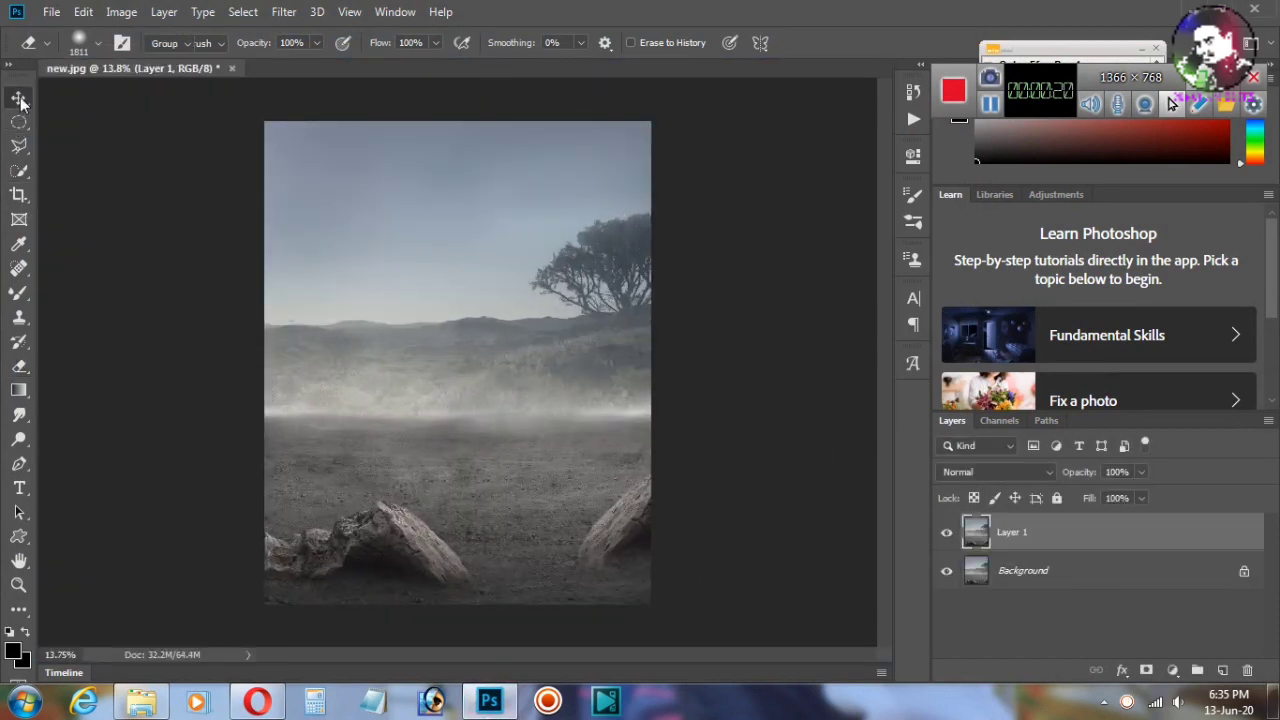
pyautogui.click(19, 465)
pyautogui.hotkey('ctrl', '-')
pyautogui.click(18, 195)
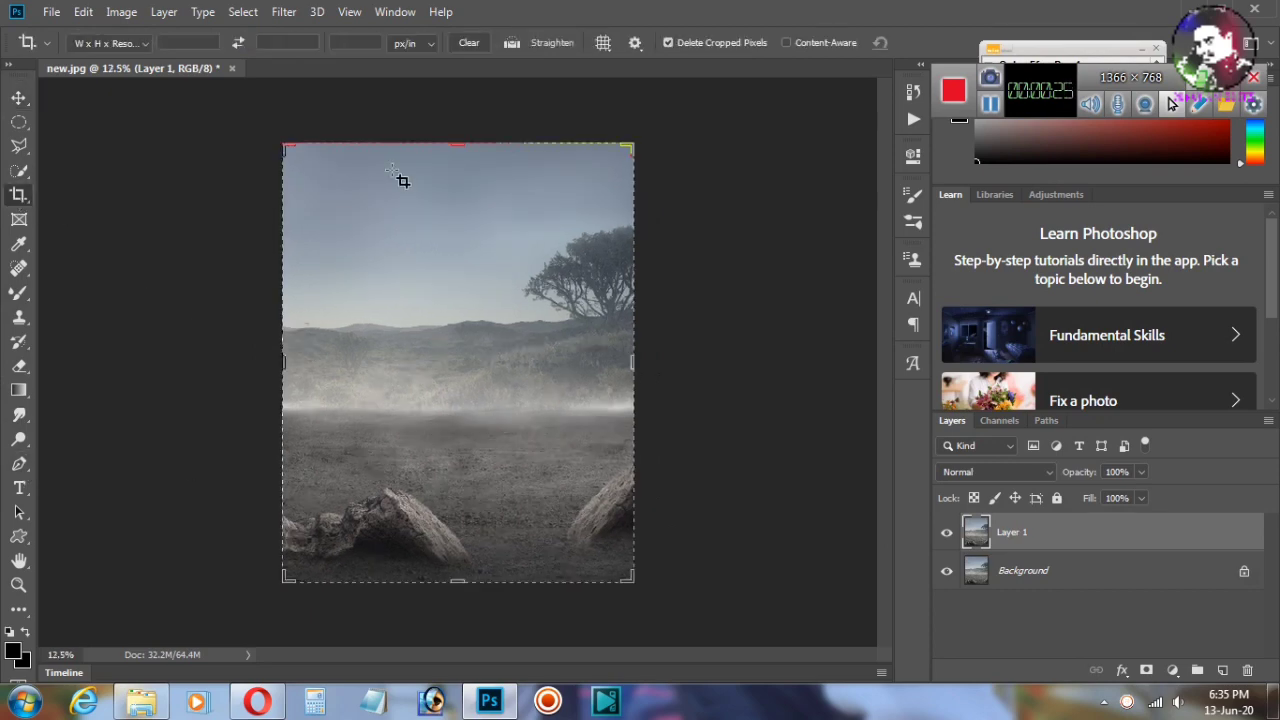
pyautogui.moveTo(457, 143); pyautogui.dragTo(456, 108)
pyautogui.moveTo(280, 364); pyautogui.dragTo(265, 364)
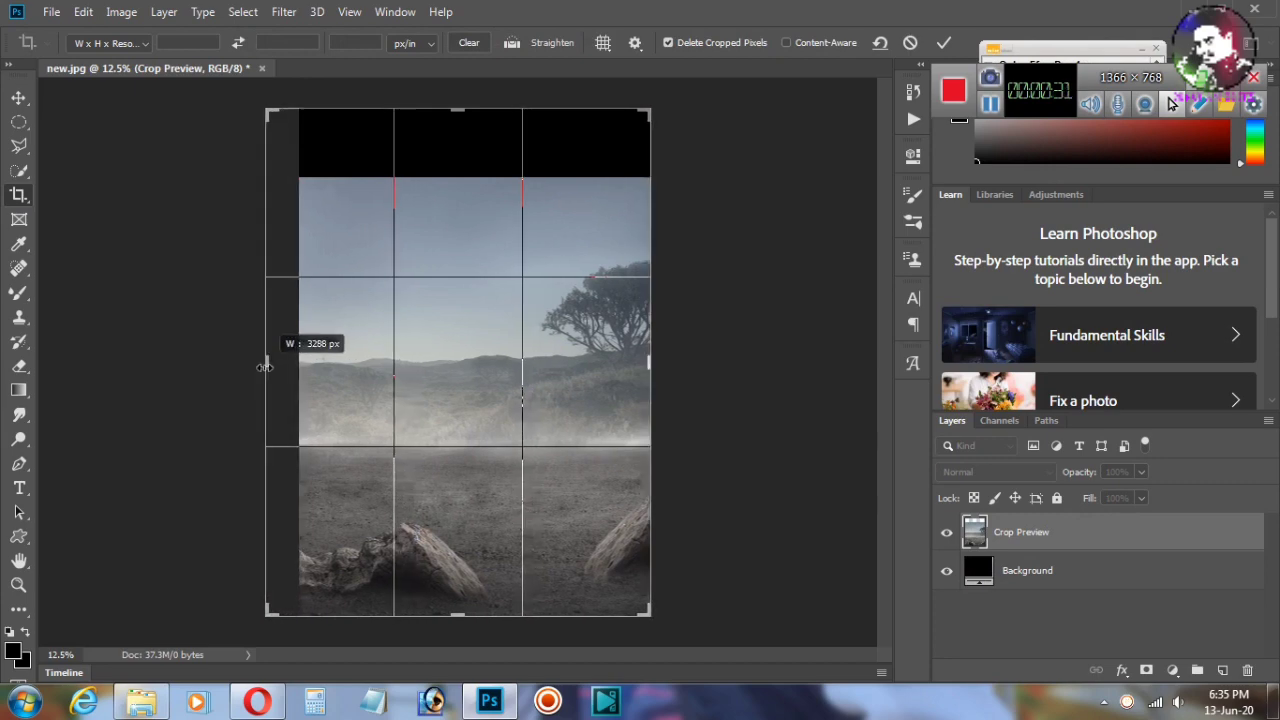
pyautogui.press('Return')
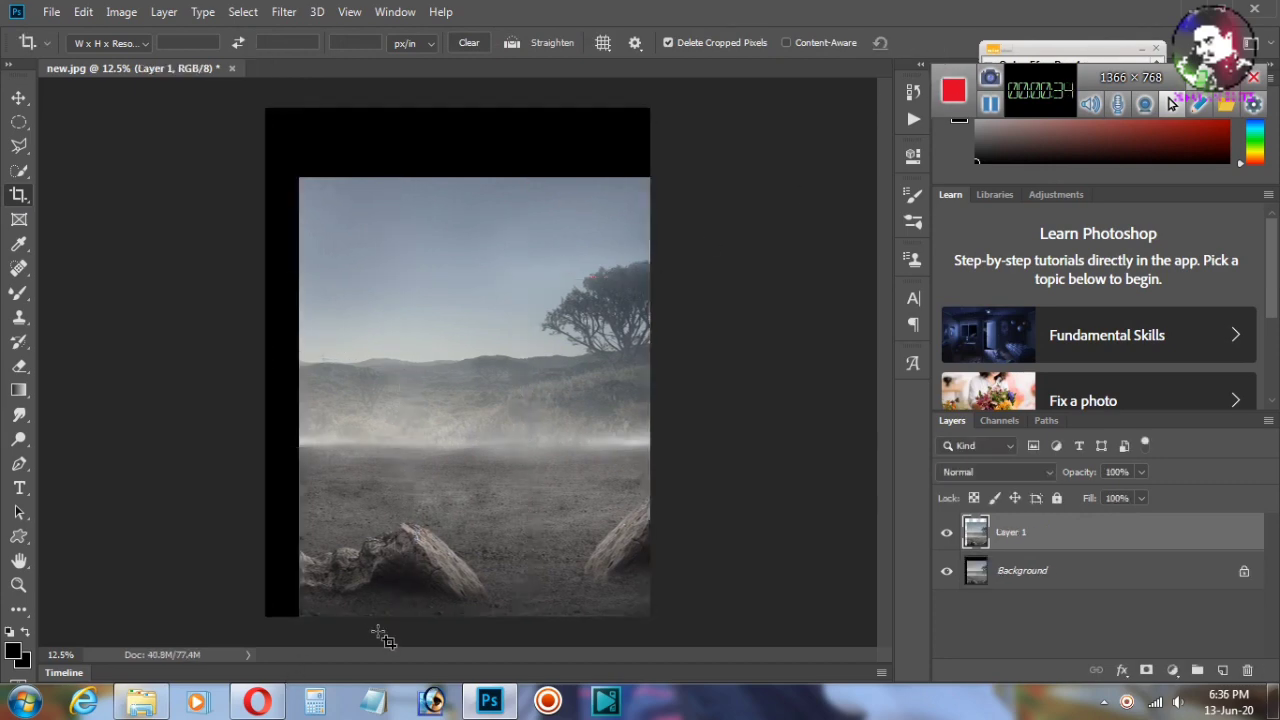
pyautogui.click(22, 463)
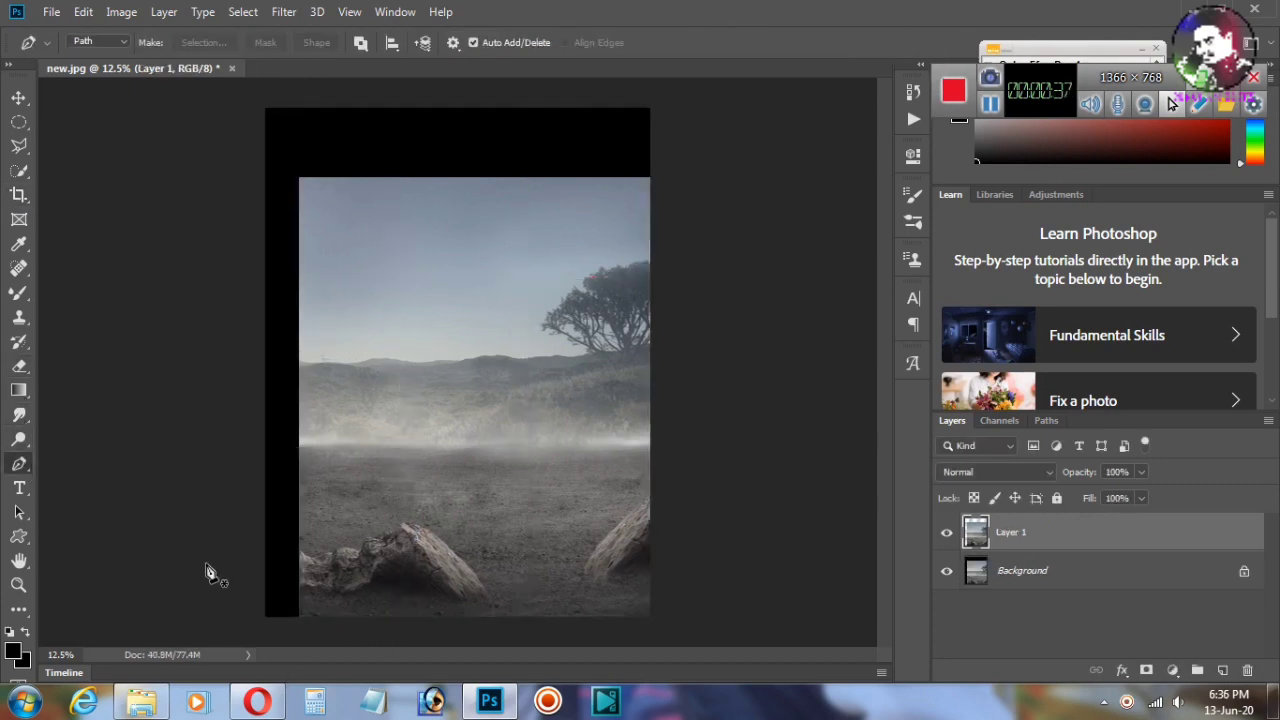
# Step: Draw a closed pen path around the top and left black margins, overlapping the photo edge
pyautogui.click(345, 630)
pyautogui.click(378, 267)
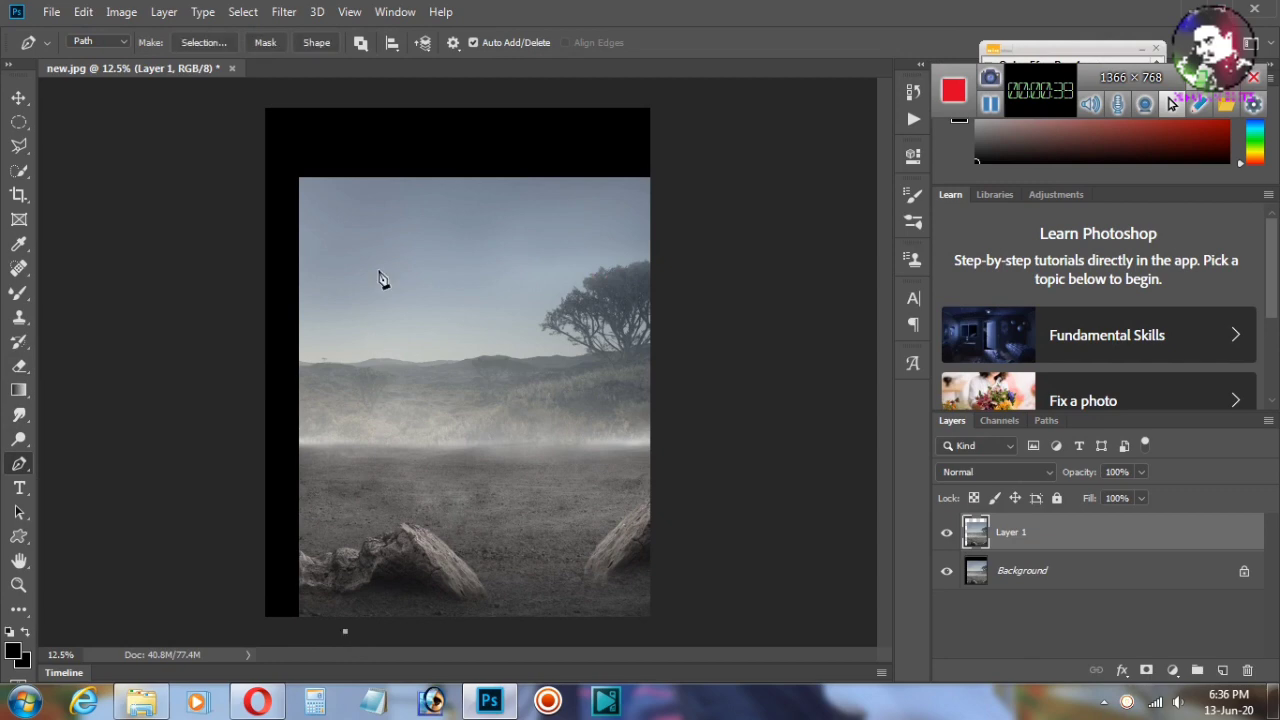
pyautogui.click(663, 253)
pyautogui.click(247, 96)
pyautogui.click(247, 637)
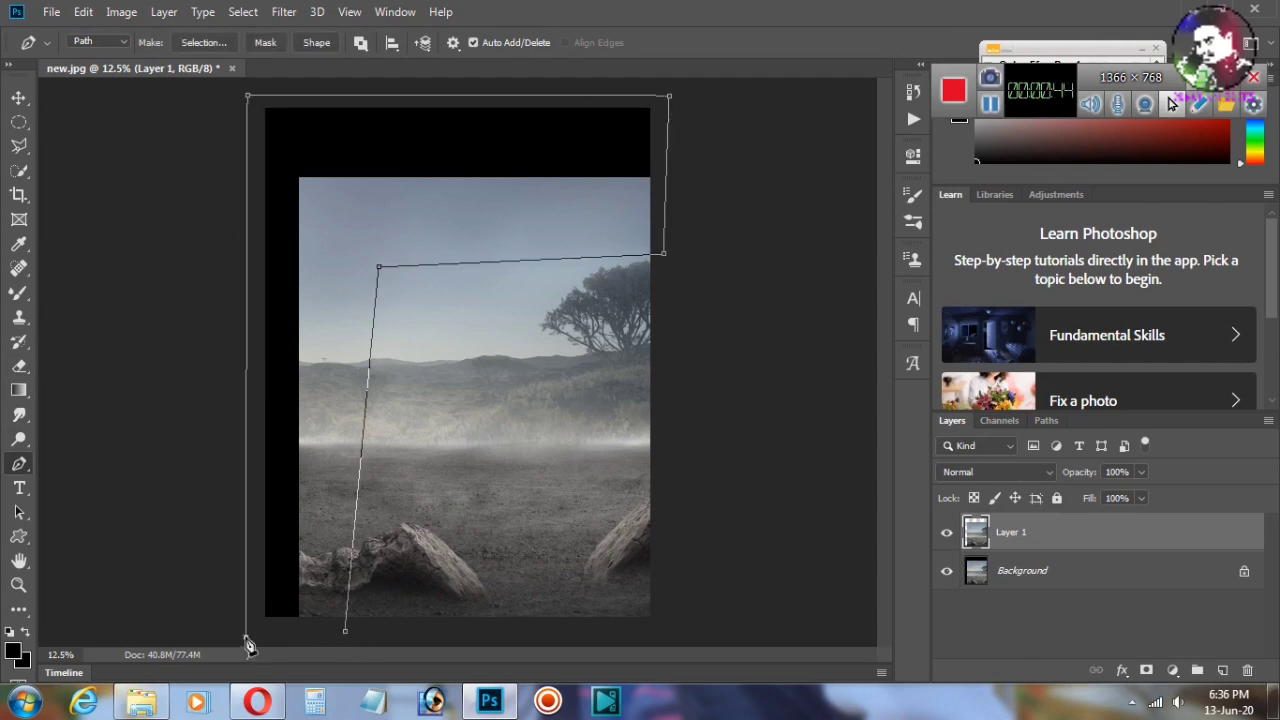
pyautogui.click(345, 632)
# Step: Convert the pen path into a selection feathered 0.1 pixels
pyautogui.rightClick(420, 466)
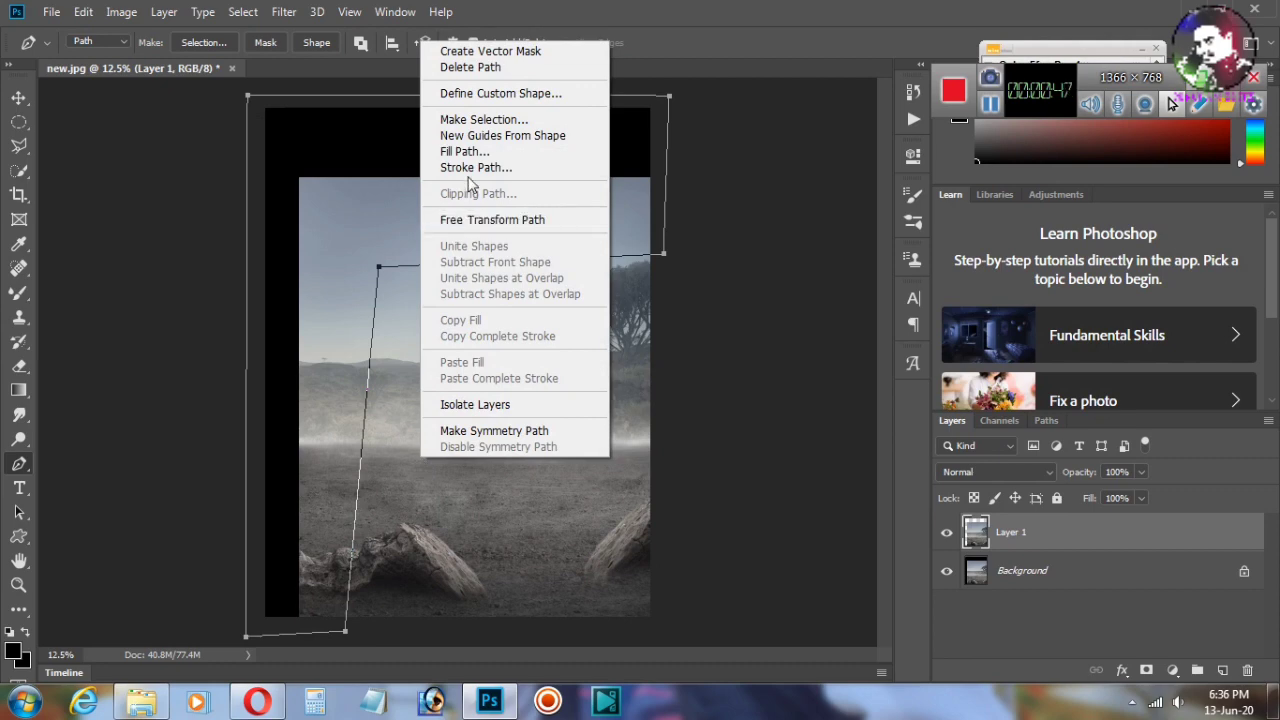
pyautogui.click(472, 120)
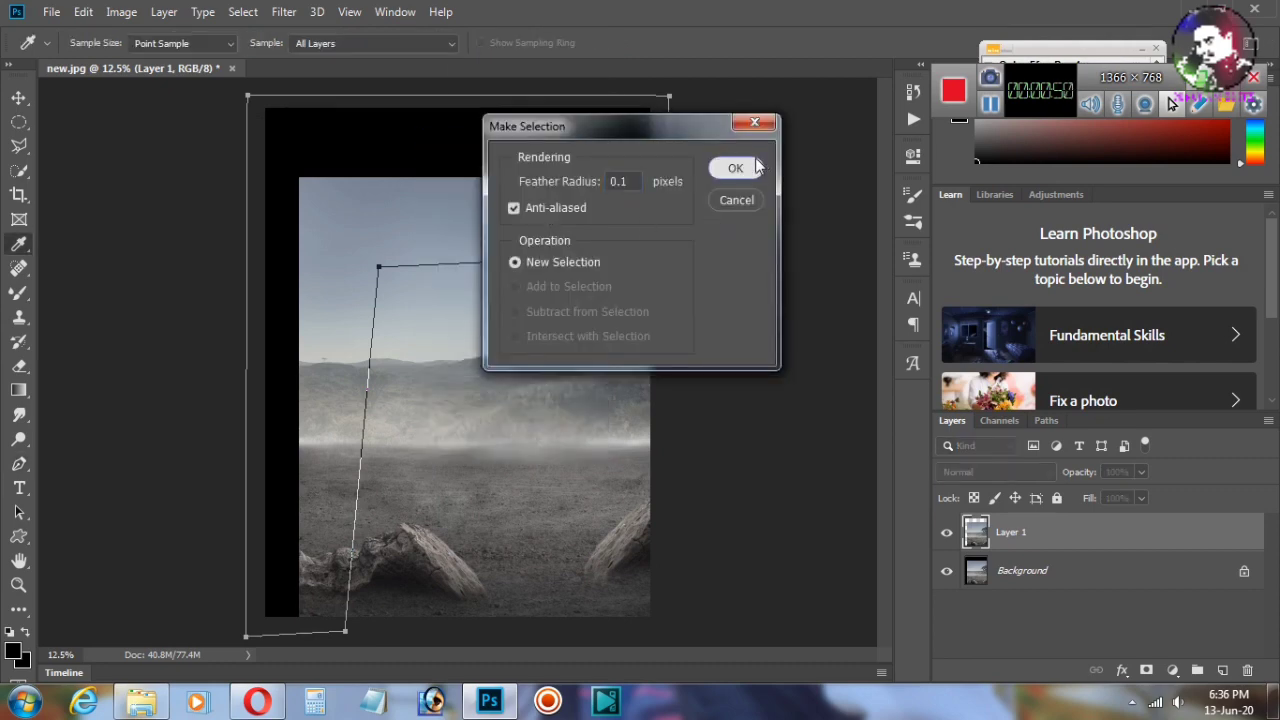
pyautogui.click(735, 168)
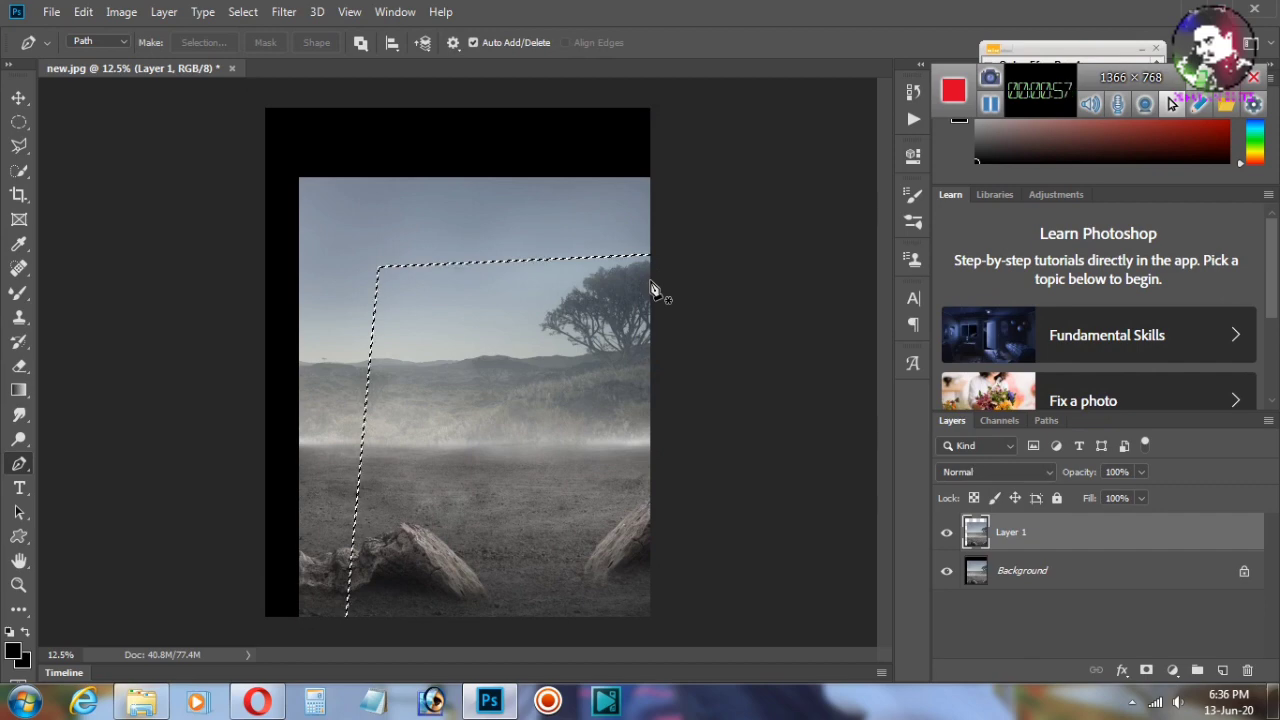
pyautogui.rightClick(481, 206)
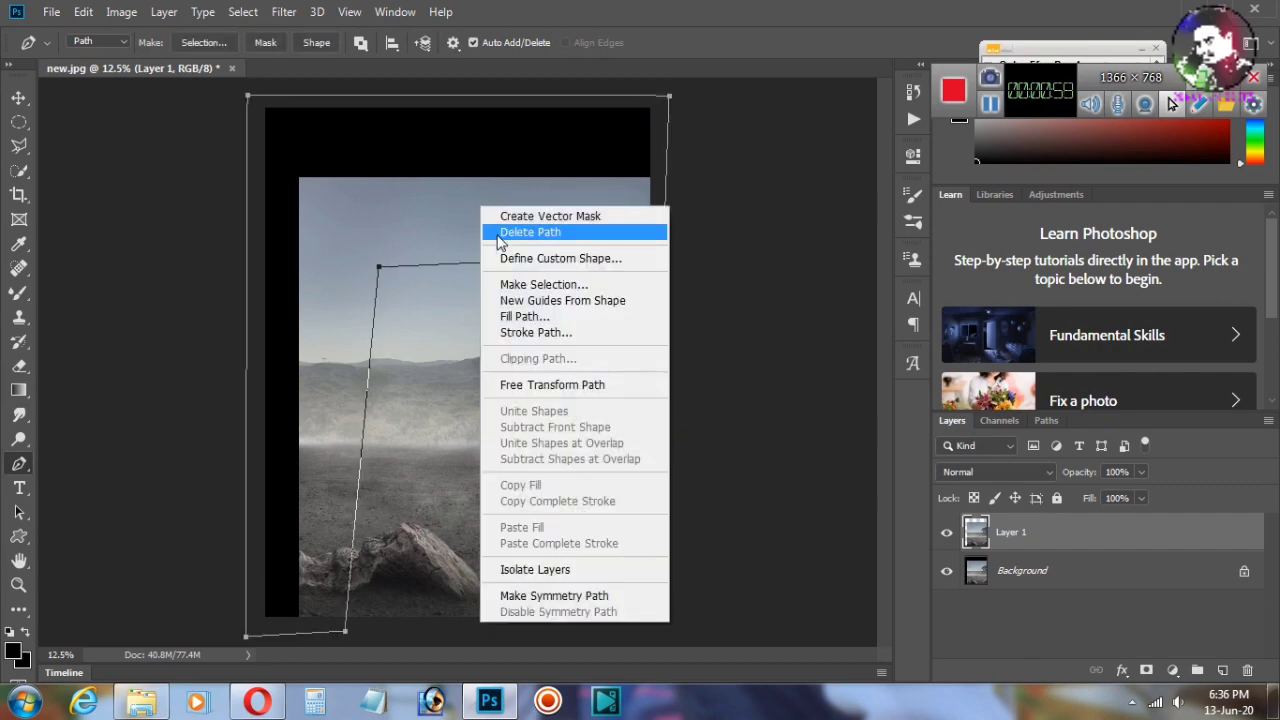
pyautogui.click(509, 285)
pyautogui.click(733, 168)
pyautogui.hotkey('ctrl', '-')
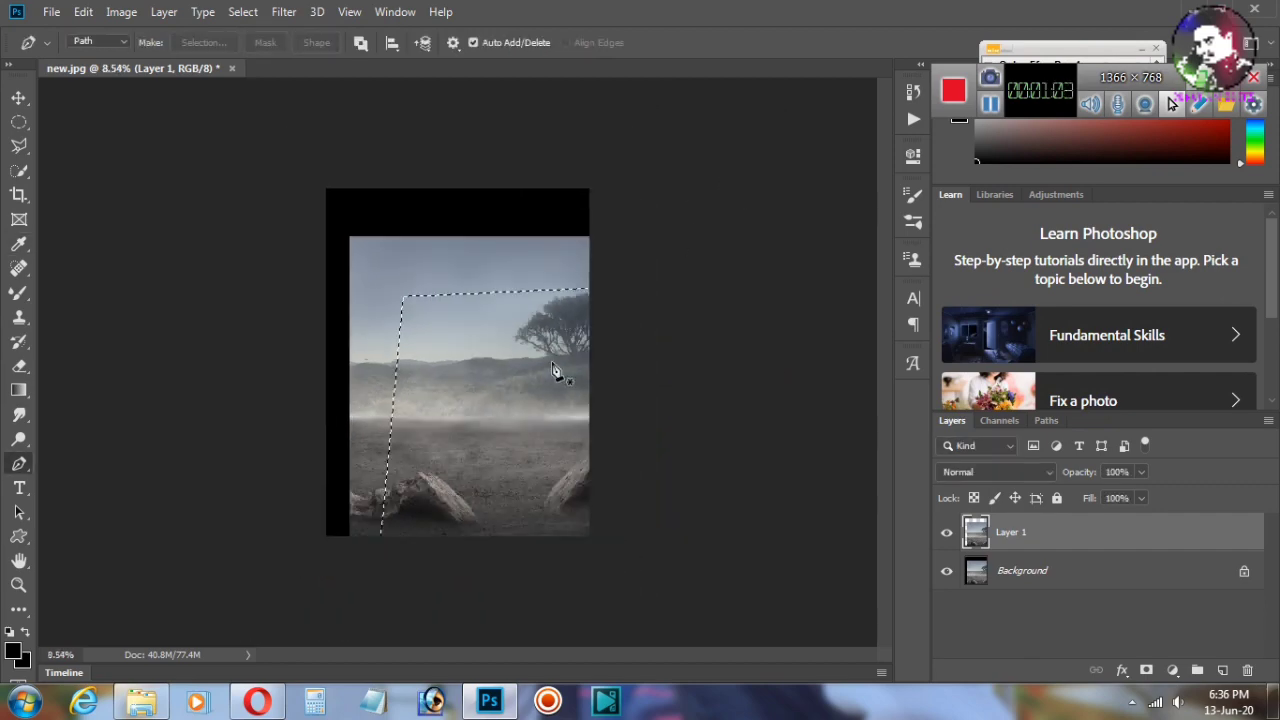
pyautogui.scroll(-1, 555, 370)
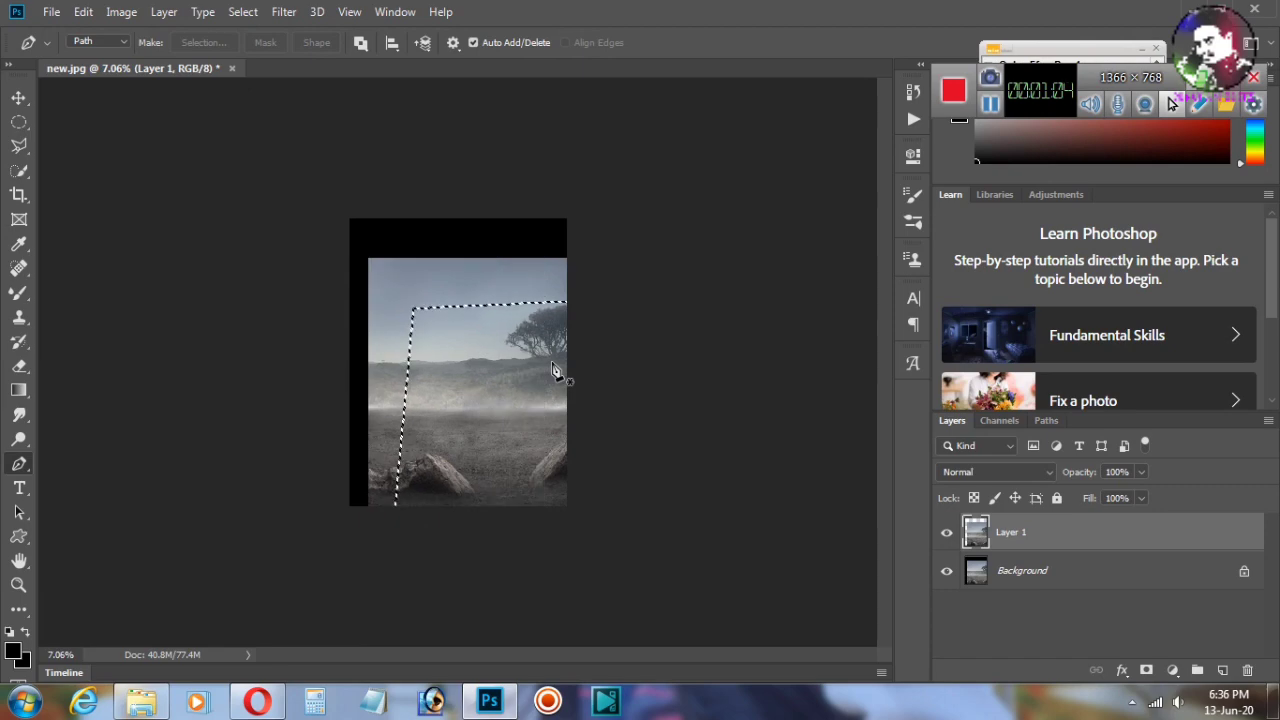
# Step: Content-Aware Fill the selected margins with generated sky and misty ground, then deselect
pyautogui.click(51, 12)
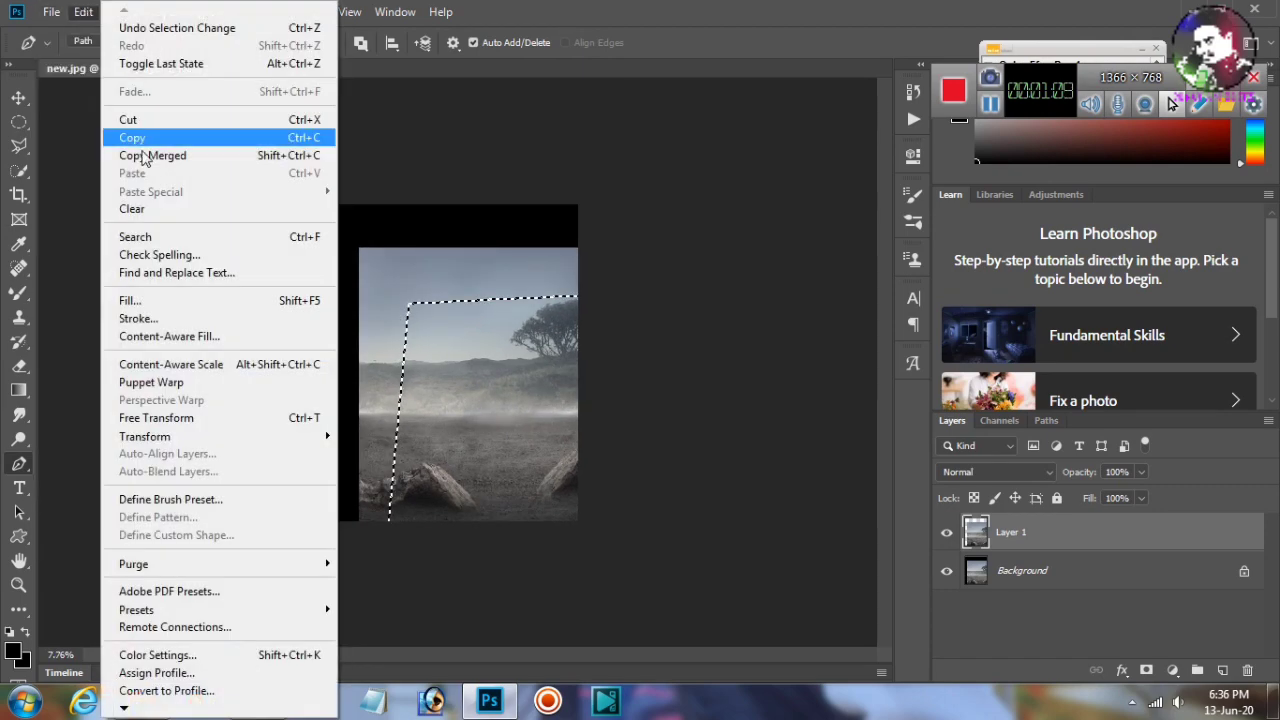
pyautogui.click(130, 300)
pyautogui.click(756, 167)
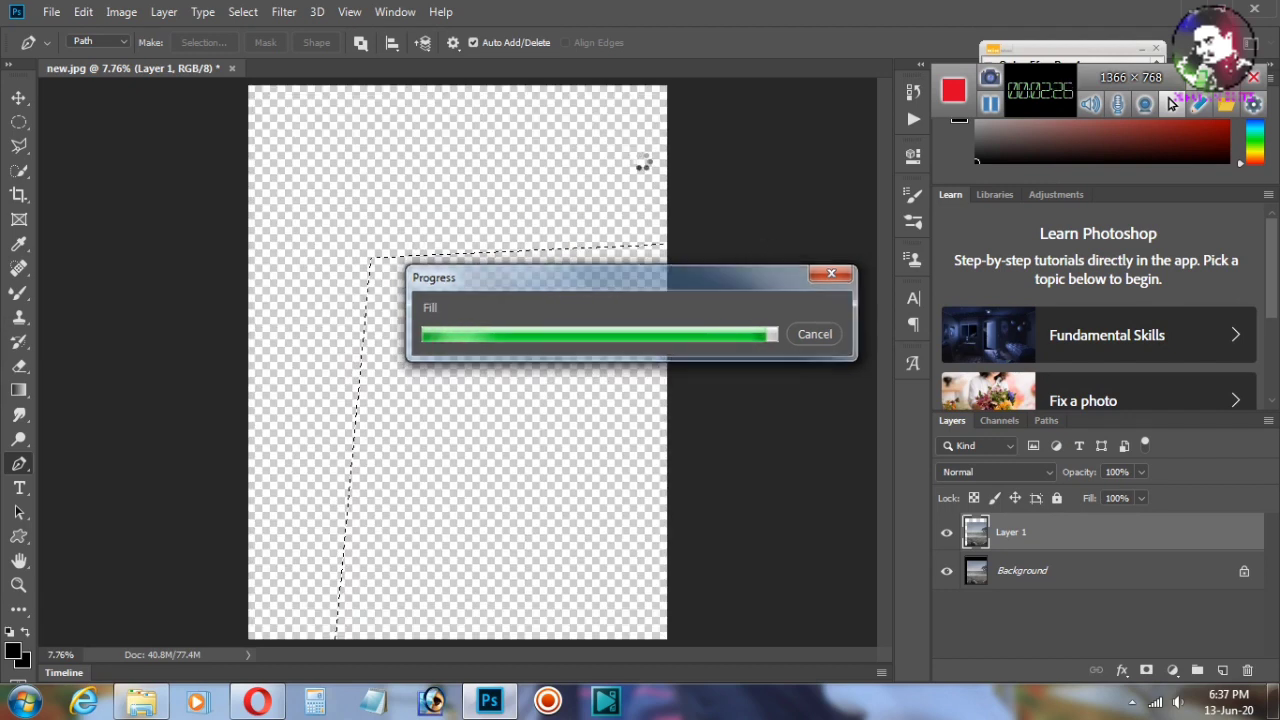
pyautogui.hotkey('ctrl', '-')
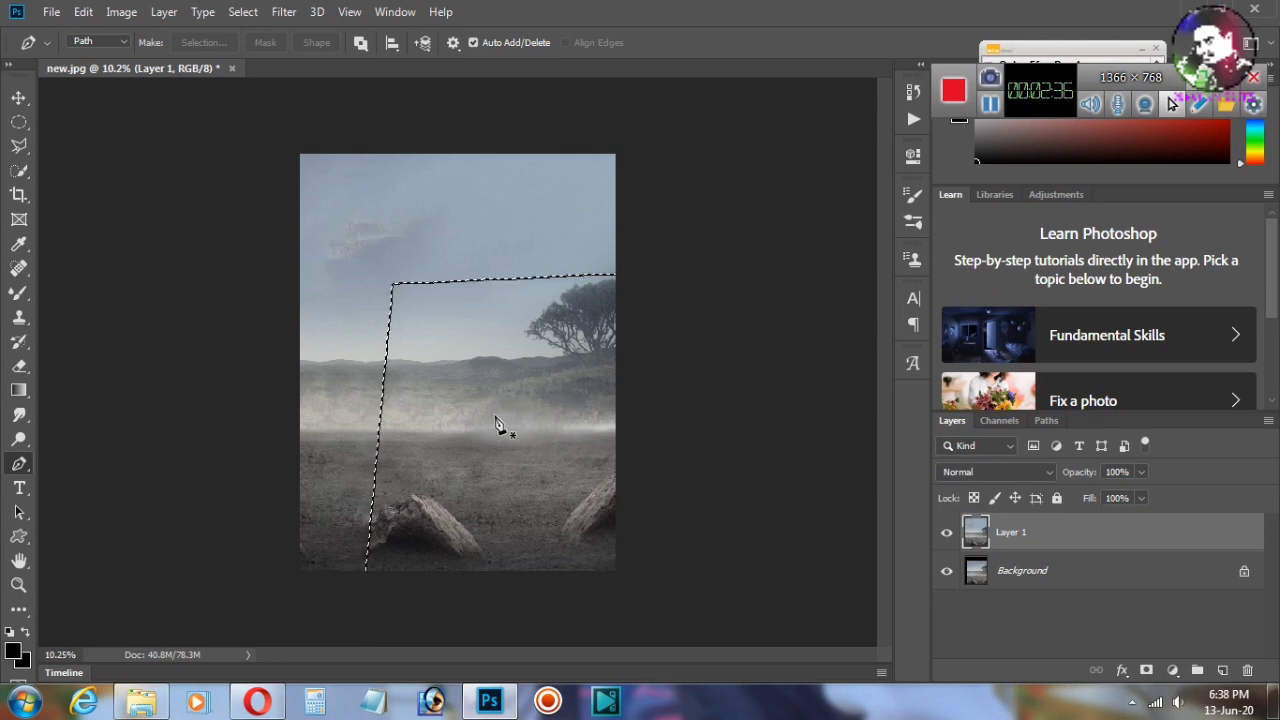
pyautogui.hotkey('ctrl', 'd')
pyautogui.hotkey('ctrl', '+')
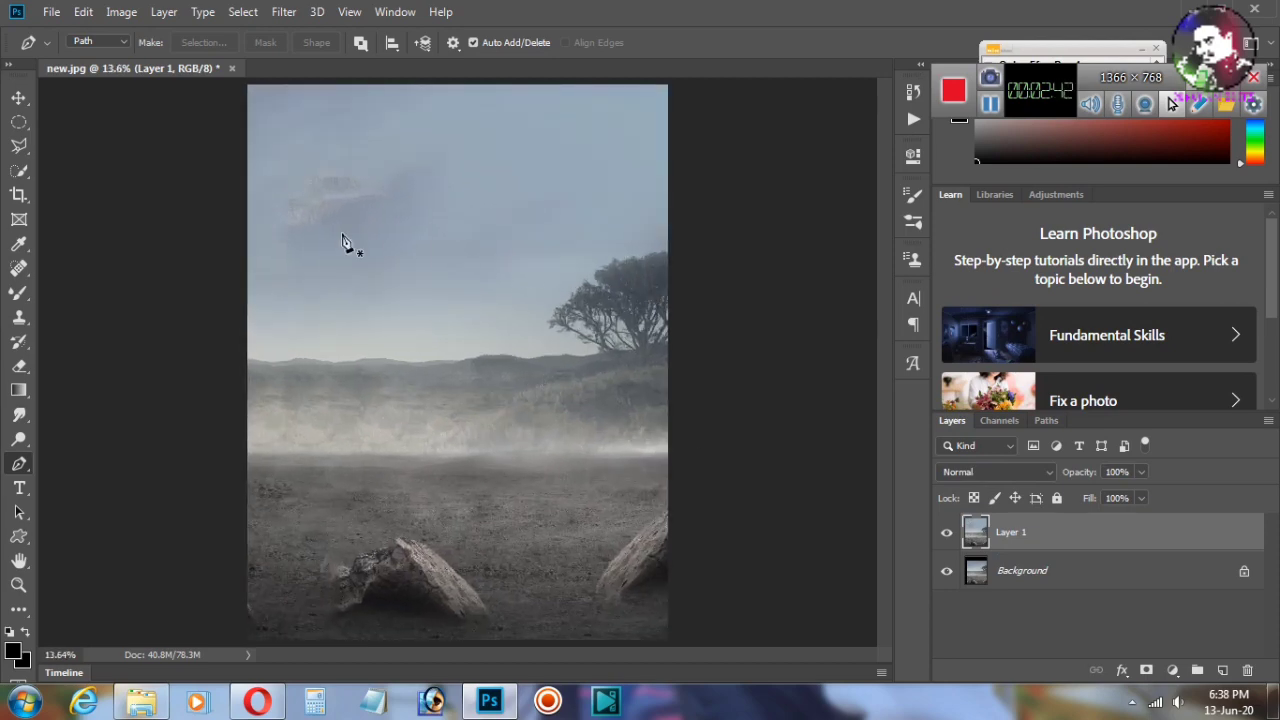
# Step: Place the elephant image into the scene and flip it horizontally to face right
pyautogui.click(51, 12)
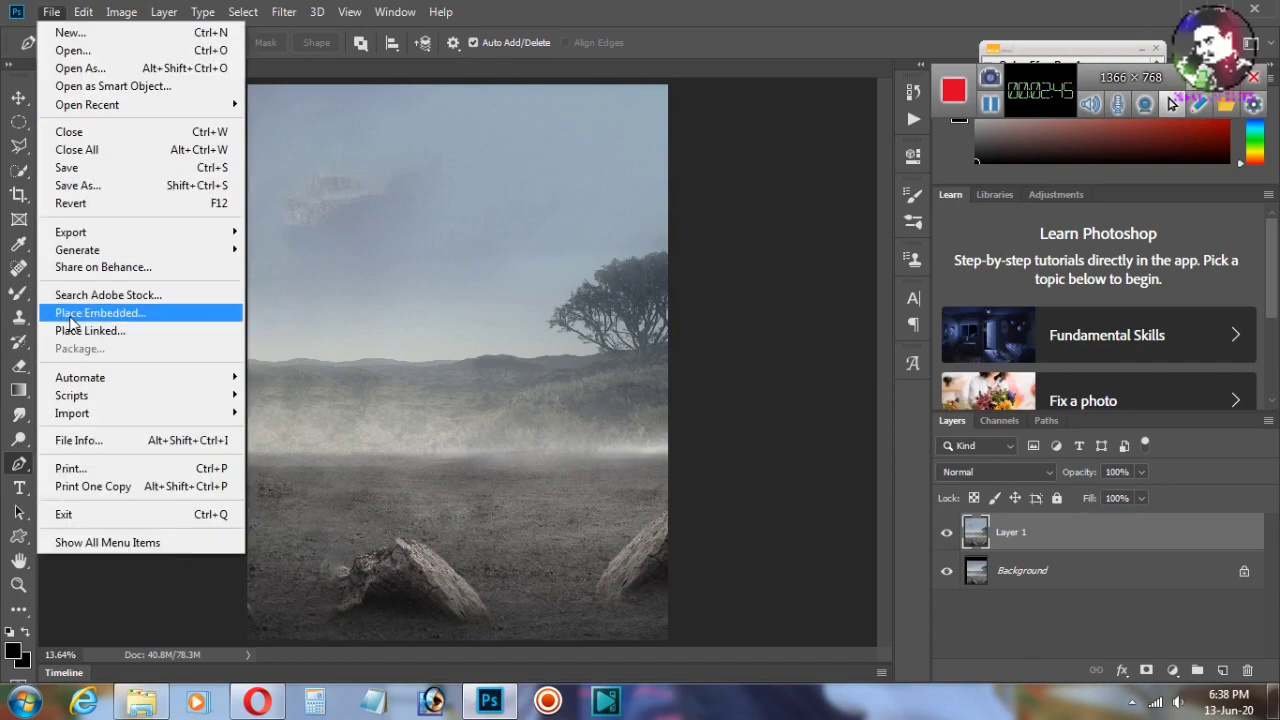
pyautogui.click(72, 313)
pyautogui.doubleClick(334, 165)
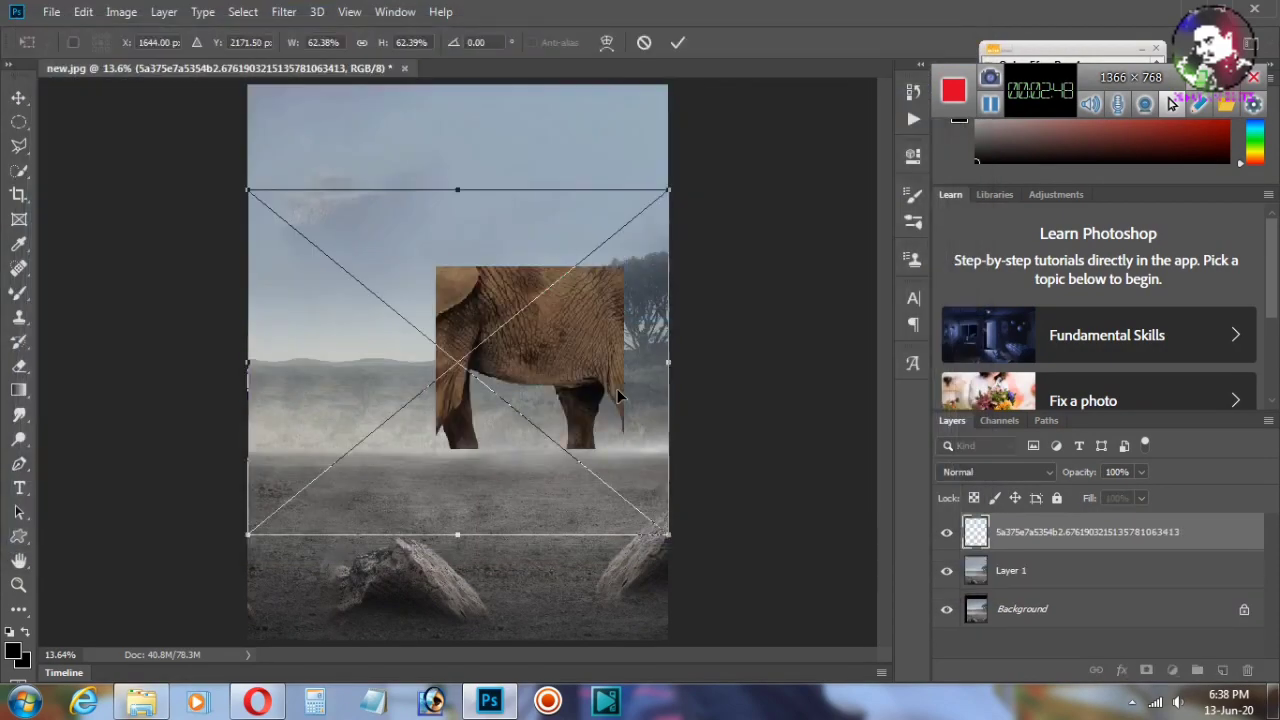
pyautogui.rightClick(587, 398)
pyautogui.click(612, 615)
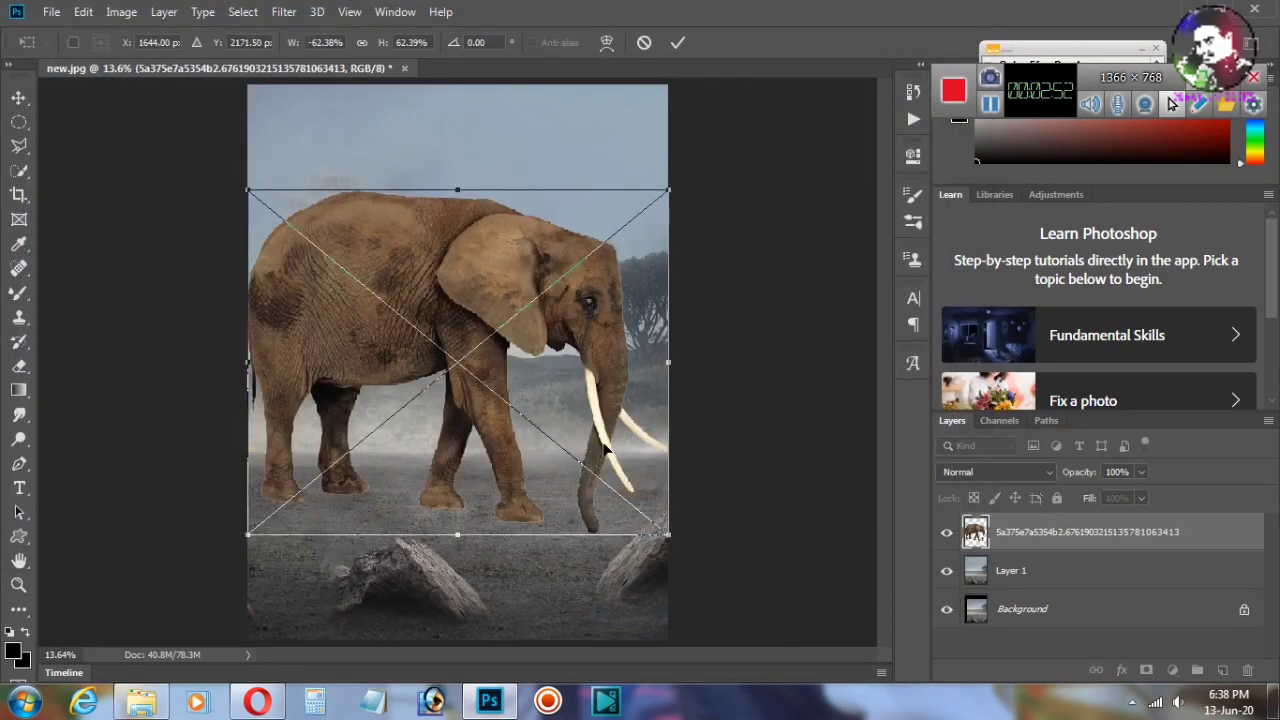
# Step: Move the elephant to the left edge and enlarge it to about 68.4%
pyautogui.moveTo(604, 449); pyautogui.dragTo(499, 531)
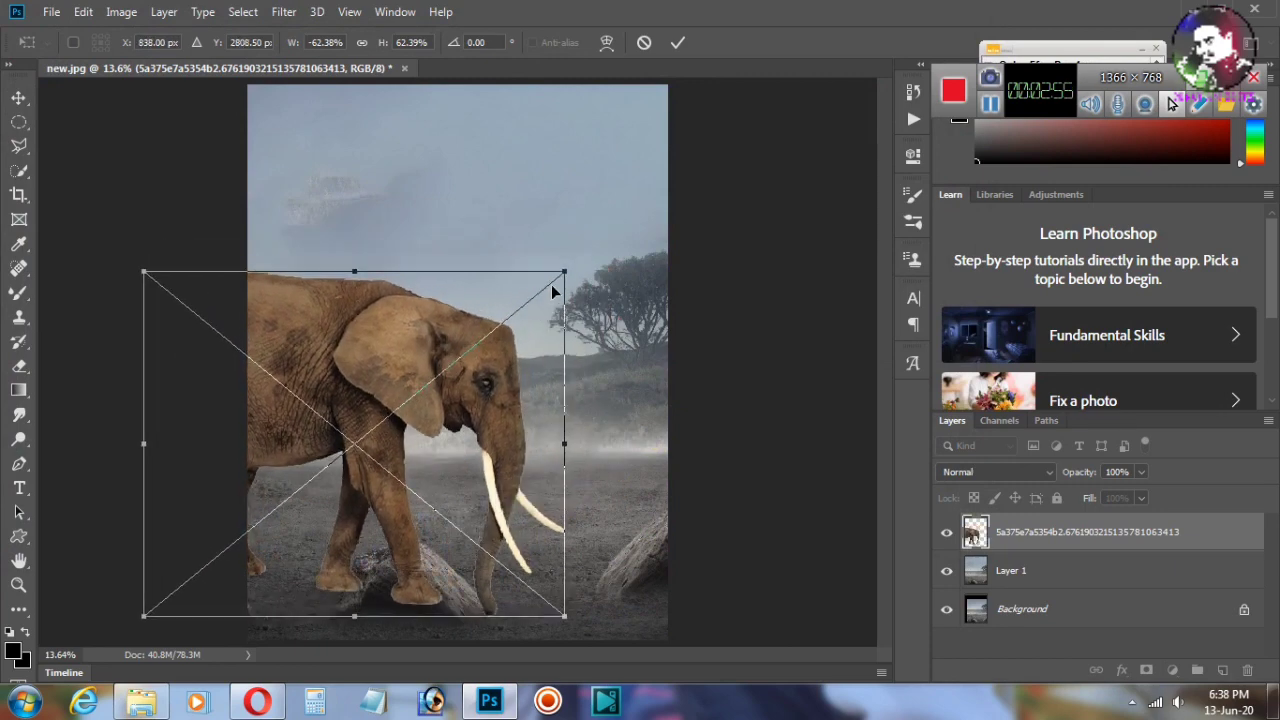
pyautogui.moveTo(563, 272); pyautogui.dragTo(578, 241)
pyautogui.moveTo(571, 380); pyautogui.dragTo(514, 375)
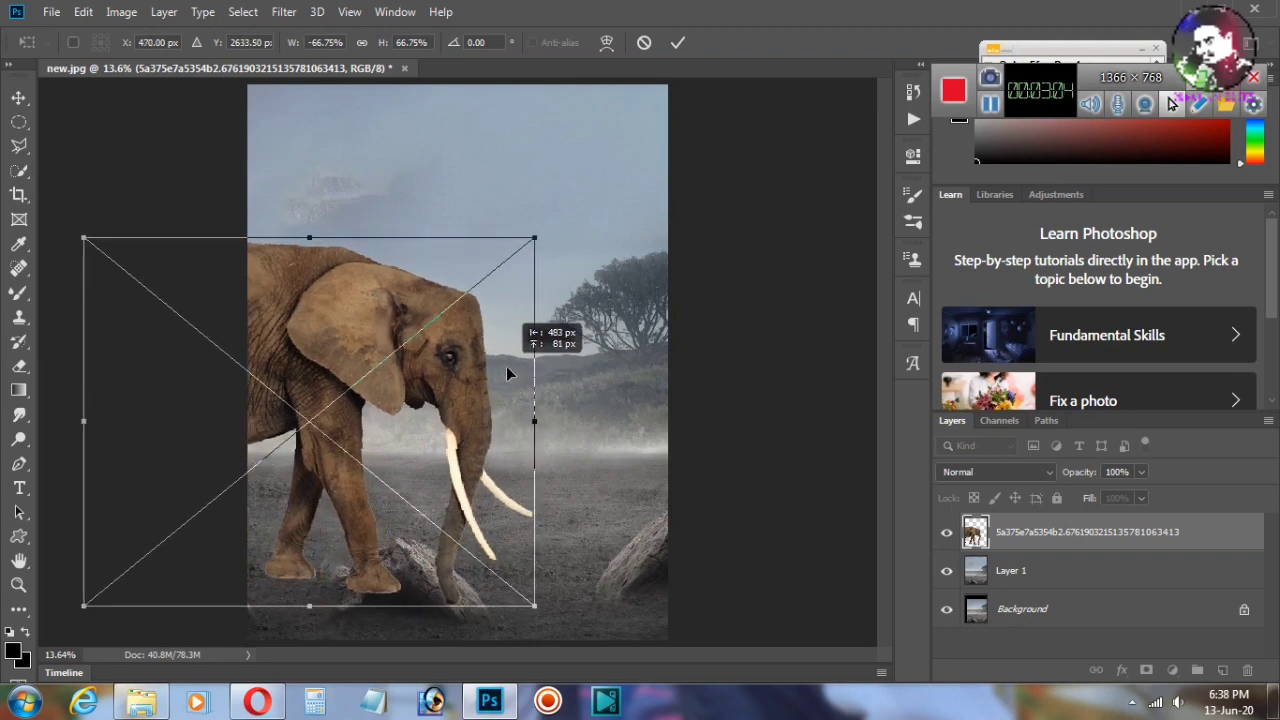
pyautogui.moveTo(514, 375); pyautogui.dragTo(506, 367)
pyautogui.moveTo(537, 241); pyautogui.dragTo(546, 227)
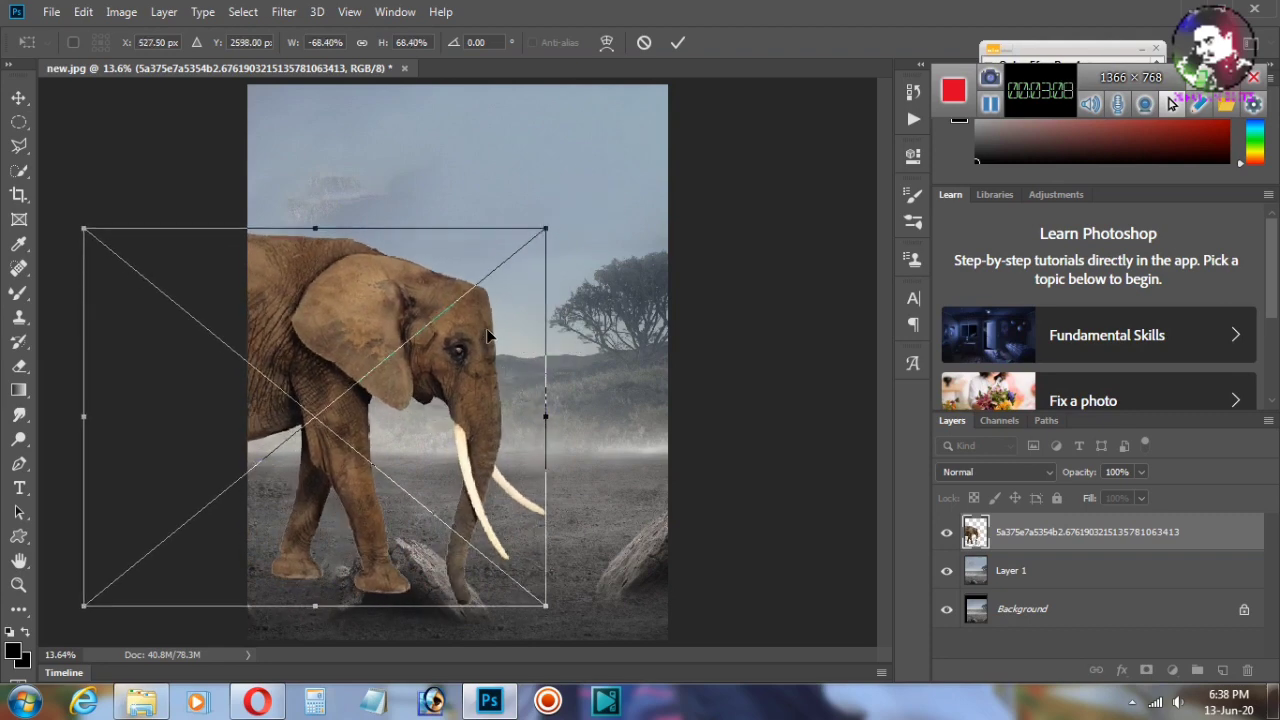
pyautogui.moveTo(490, 336); pyautogui.dragTo(489, 332)
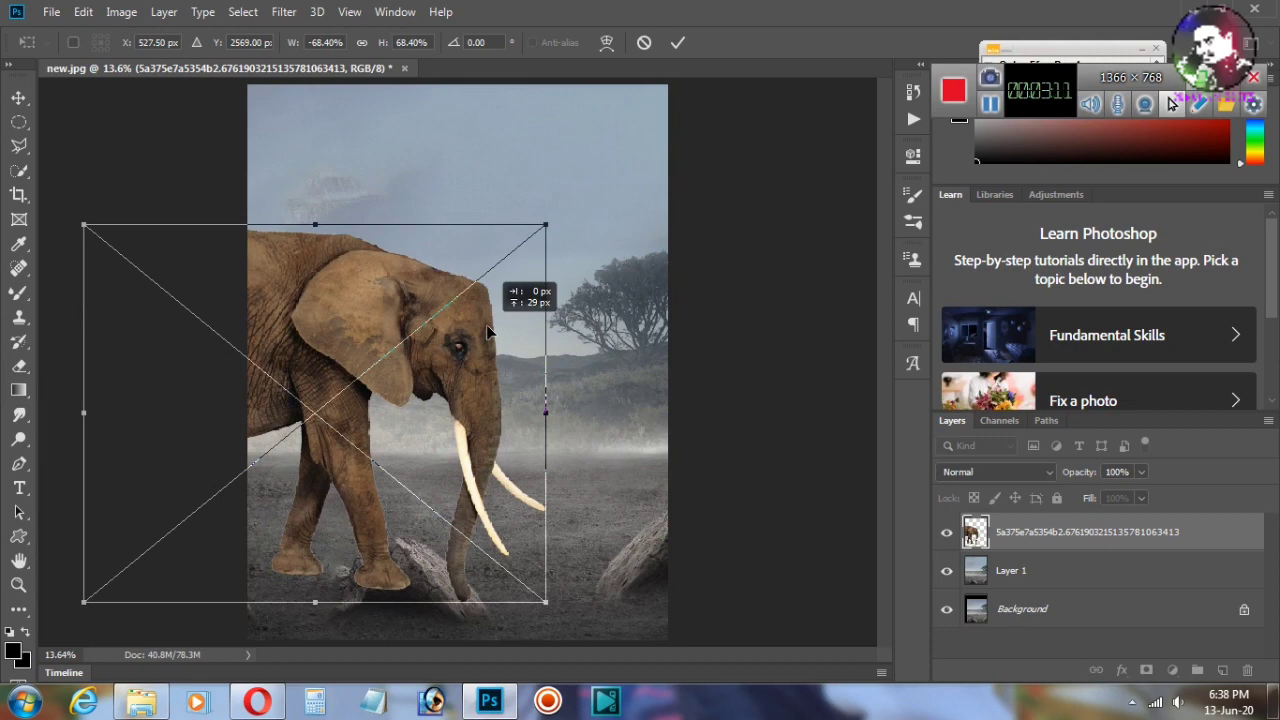
# Step: Commit the elephant transform, rasterize its layer, and lower its opacity to 45%
pyautogui.press('p')
pyautogui.click(677, 42)
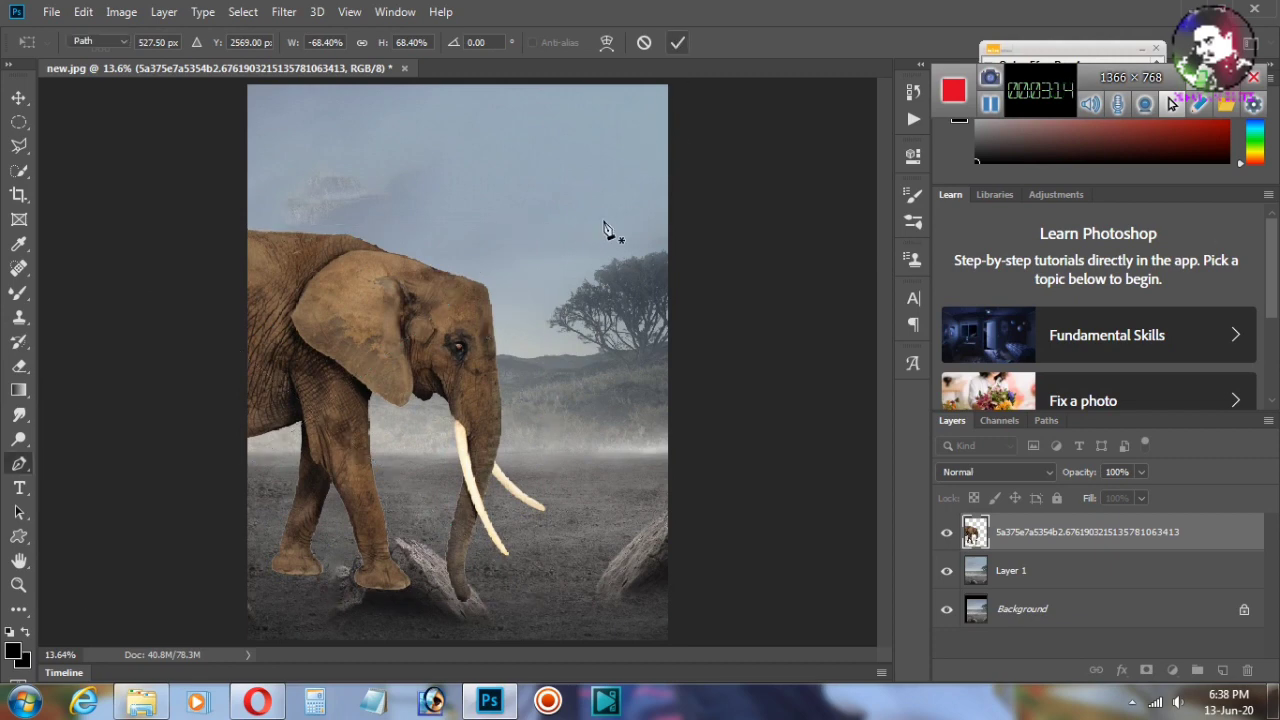
pyautogui.scroll(3, 390, 595)
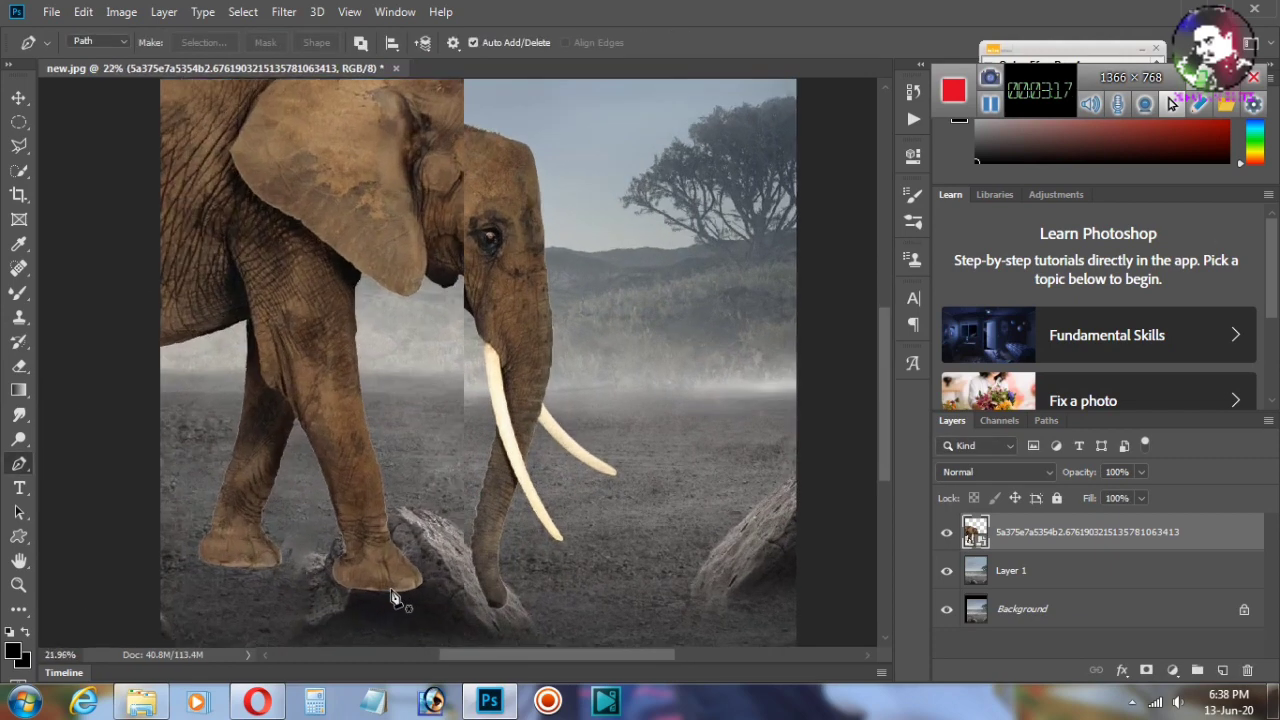
pyautogui.scroll(3, 386, 602)
pyautogui.rightClick(1085, 521)
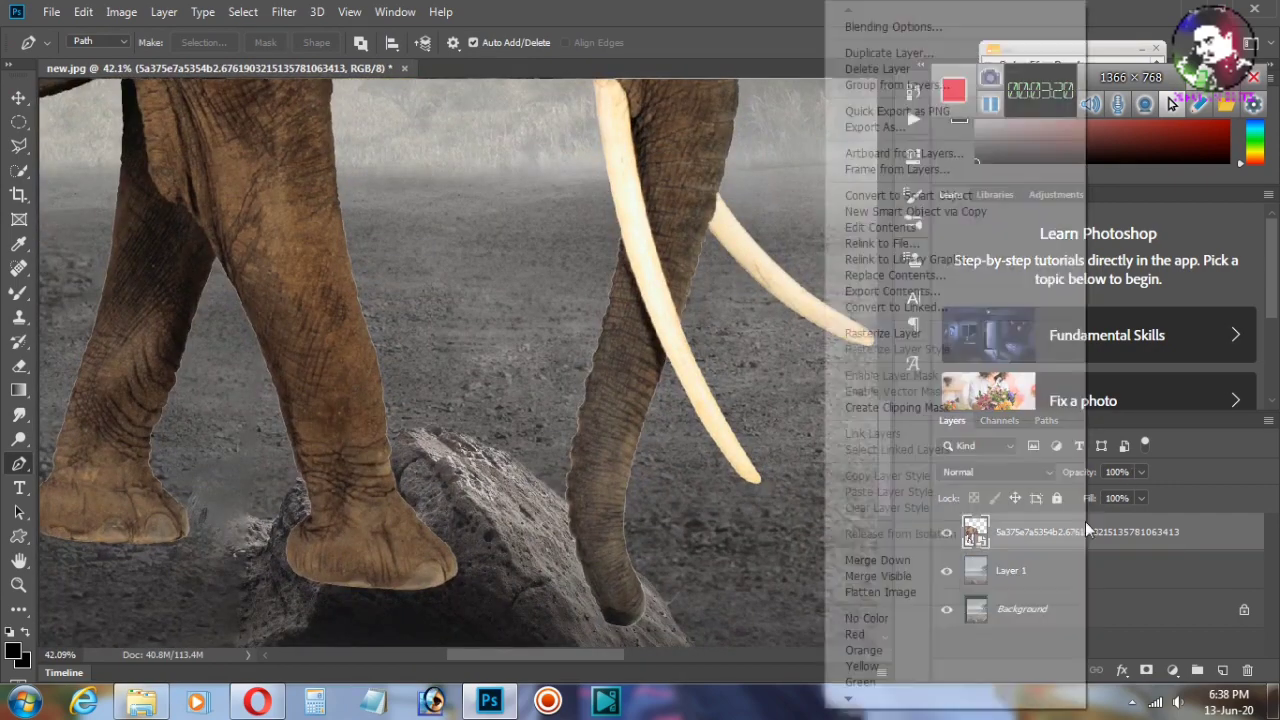
pyautogui.click(918, 334)
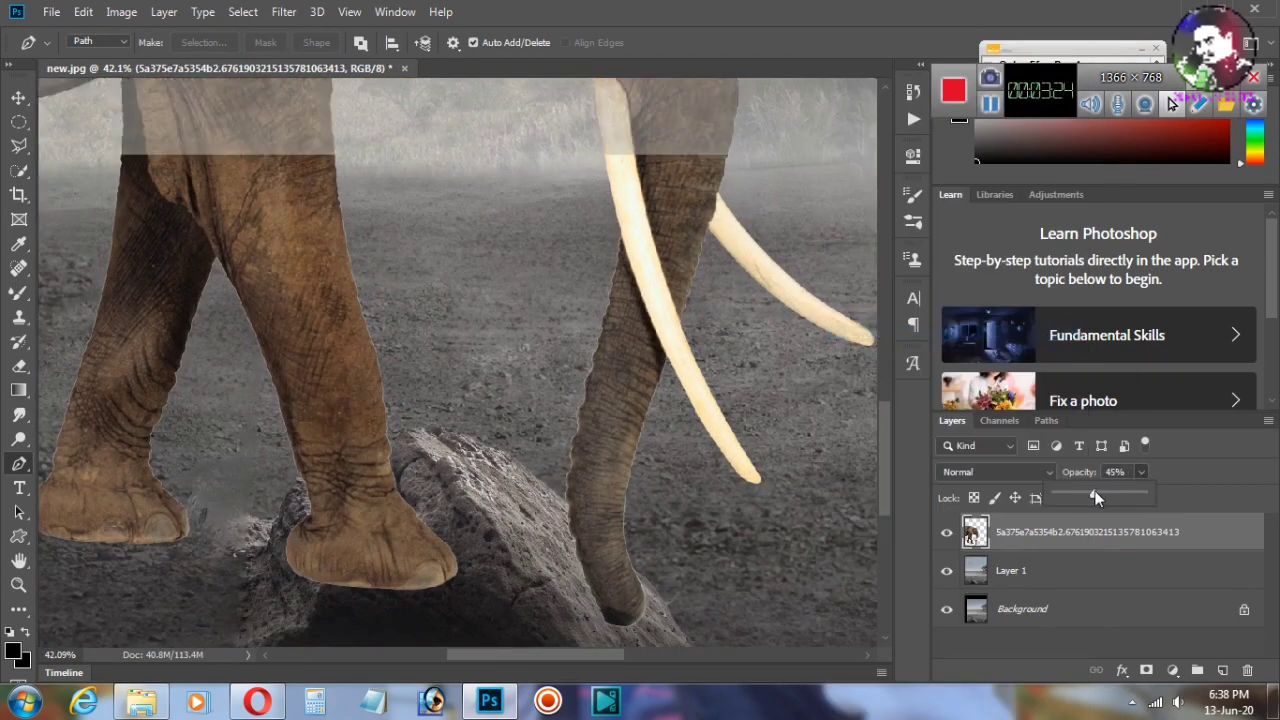
pyautogui.moveTo(1120, 486); pyautogui.dragTo(1095, 494)
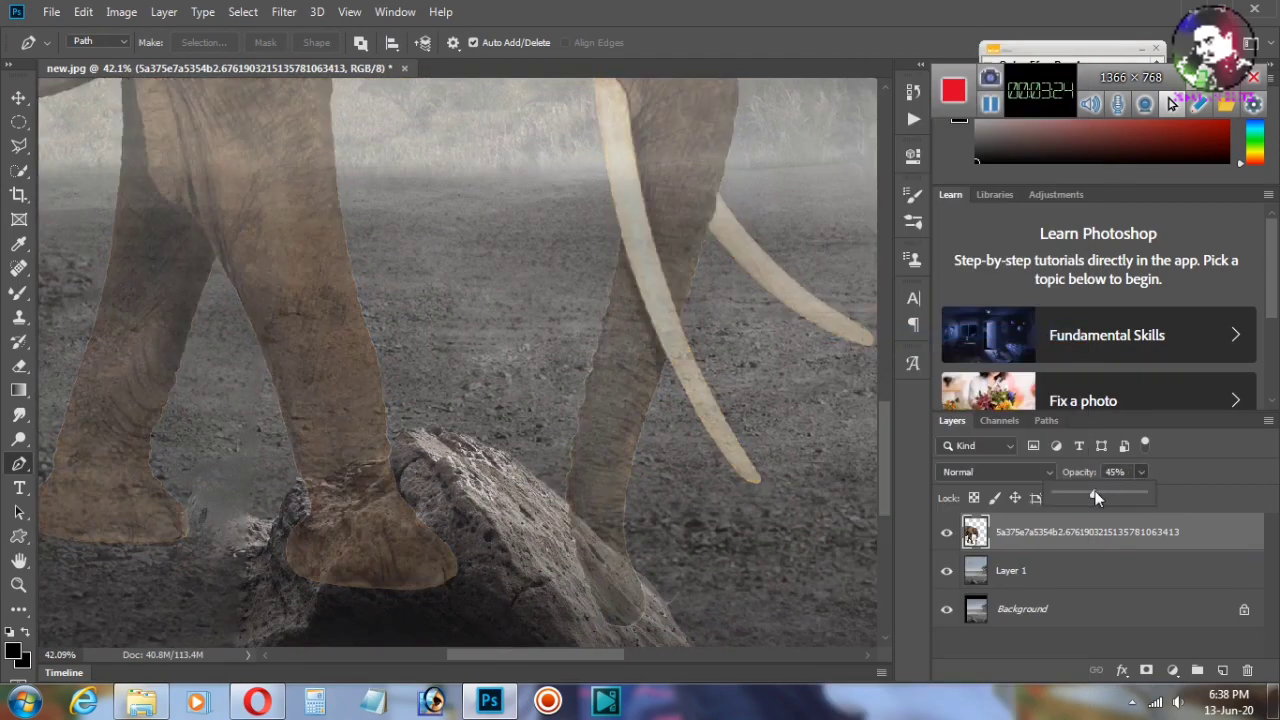
# Step: Erase the elephant's foot and leg over the rock with a 123 px soft eraser
pyautogui.click(19, 368)
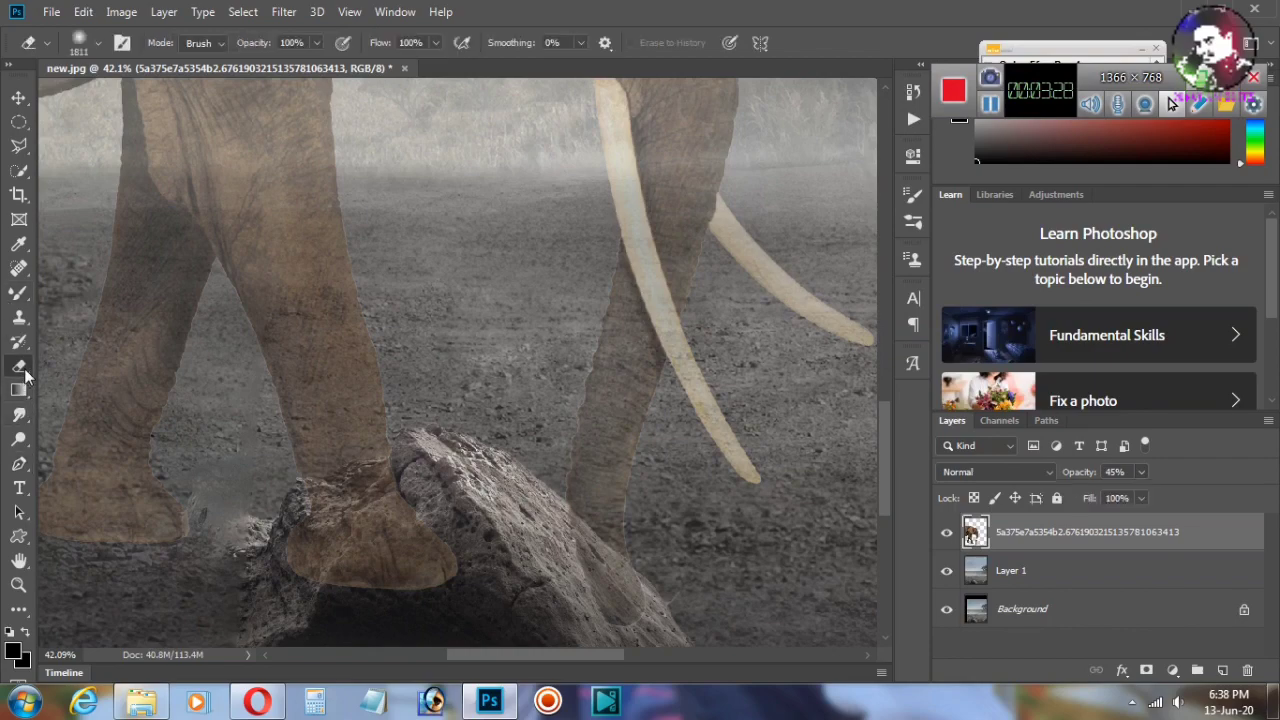
pyautogui.click(122, 44)
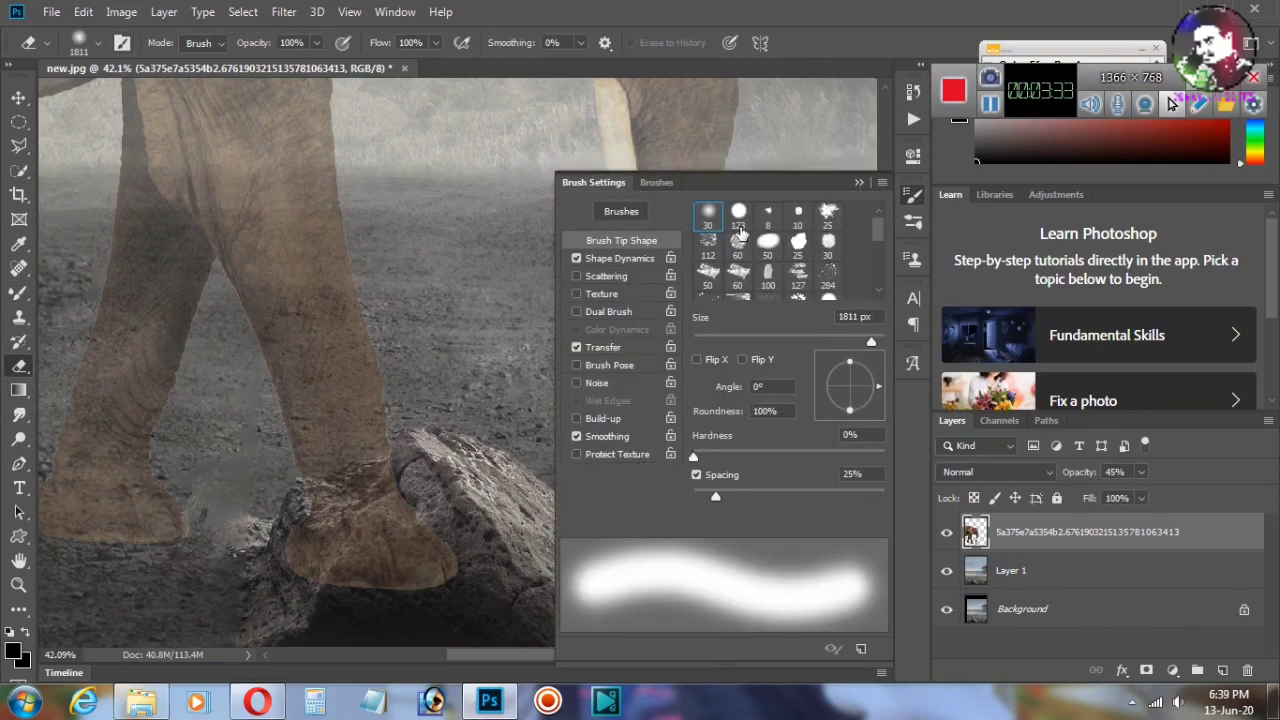
pyautogui.click(739, 230)
pyautogui.click(859, 182)
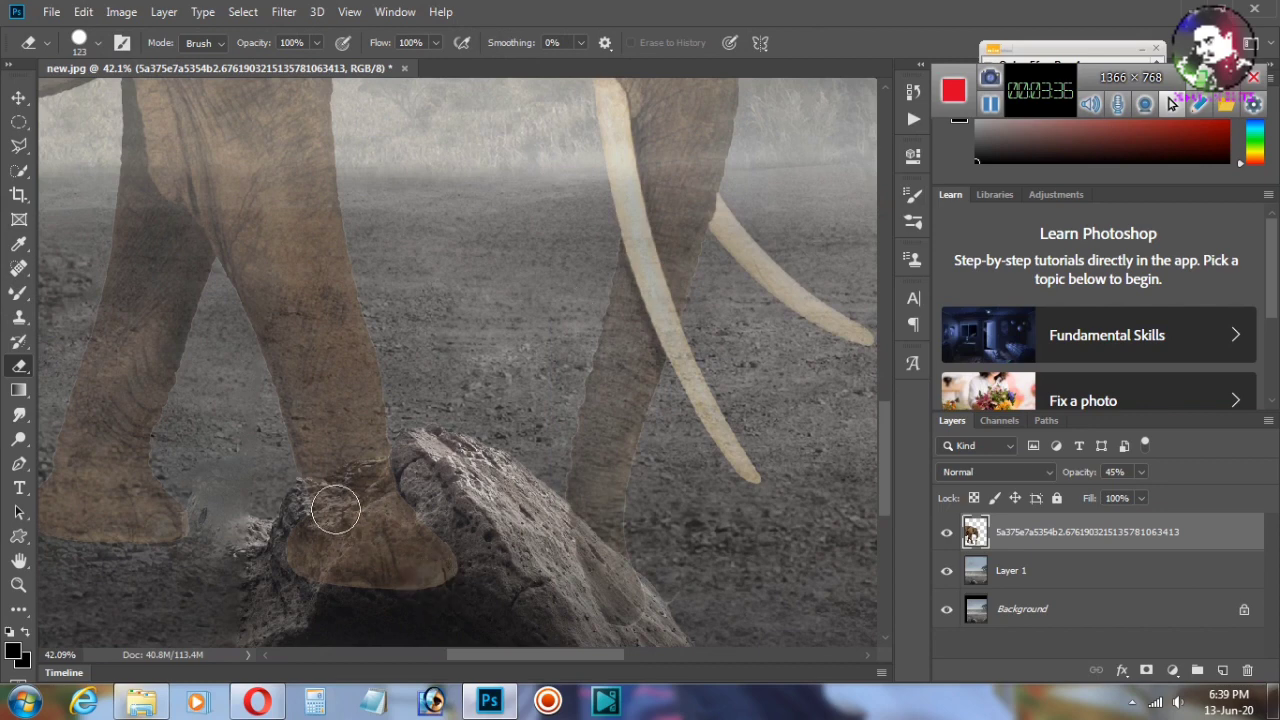
pyautogui.moveTo(322, 505)
pyautogui.mouseDown()
pyautogui.moveTo(300, 545)
pyautogui.moveTo(429, 529)
pyautogui.moveTo(346, 528)
pyautogui.moveTo(355, 489)
pyautogui.moveTo(342, 495)
pyautogui.moveTo(373, 485)
pyautogui.mouseUp()
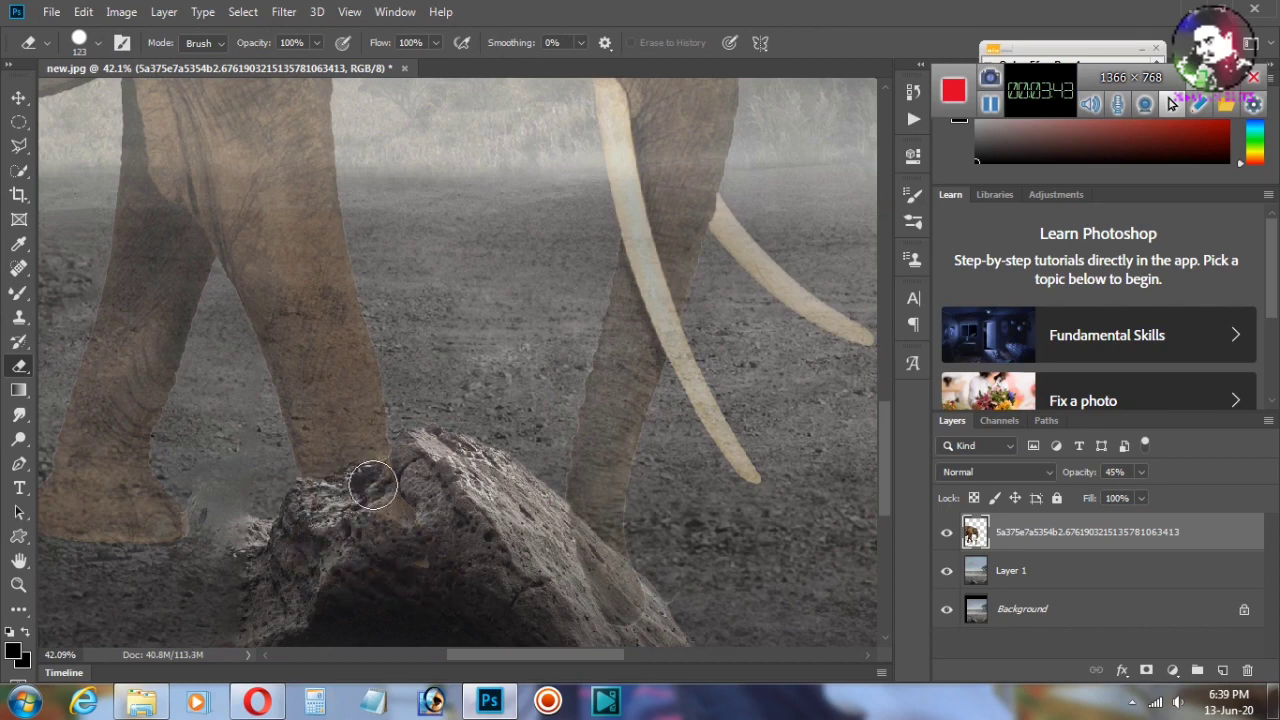
pyautogui.moveTo(618, 591); pyautogui.dragTo(572, 546)
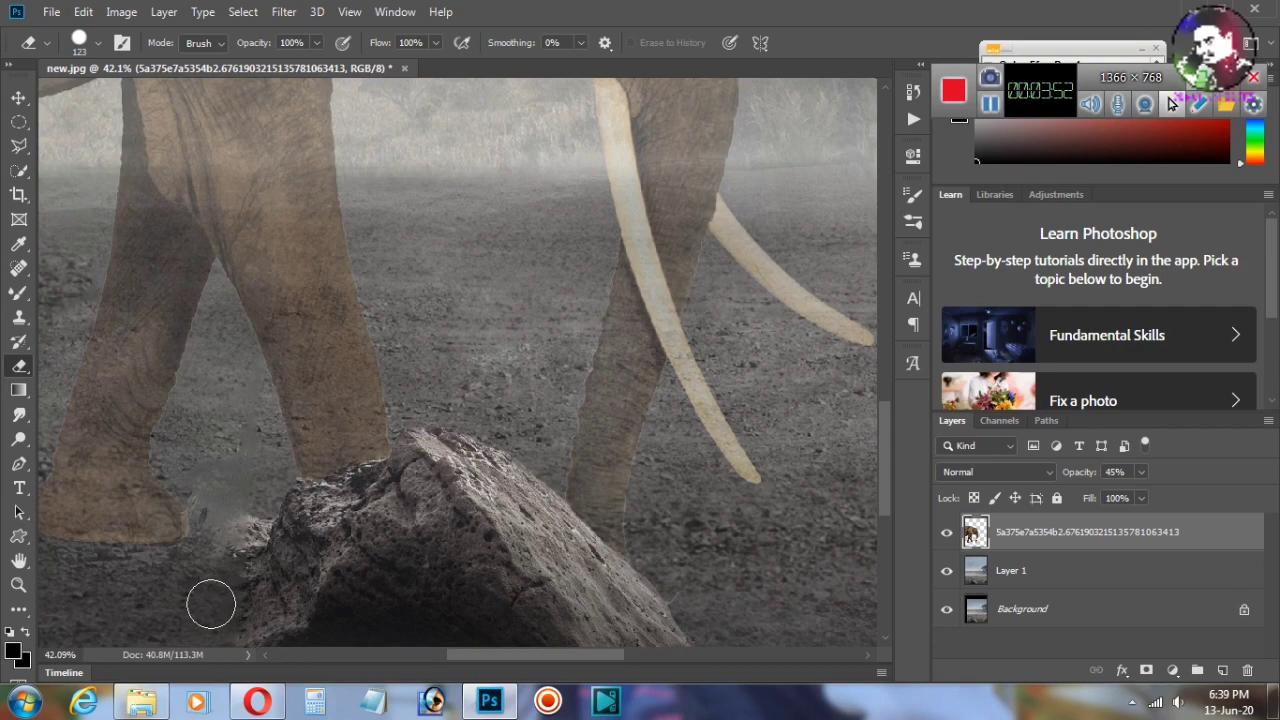
# Step: Set the elephant layer's opacity back to 100%
pyautogui.scroll(-2, 210, 604)
pyautogui.scroll(-2, 205, 603)
pyautogui.scroll(-2, 195, 610)
pyautogui.scroll(-2, 186, 620)
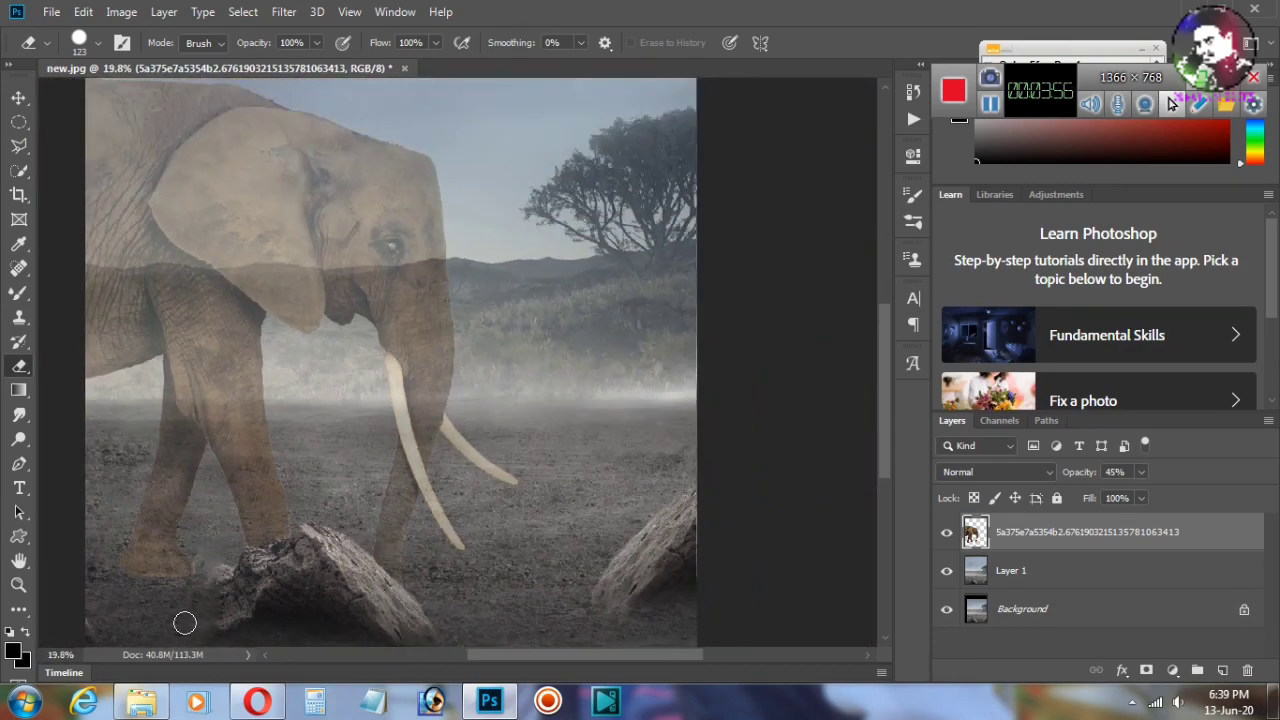
pyautogui.scroll(1, 165, 614)
pyautogui.scroll(-3, 212, 582)
pyautogui.scroll(1, 767, 486)
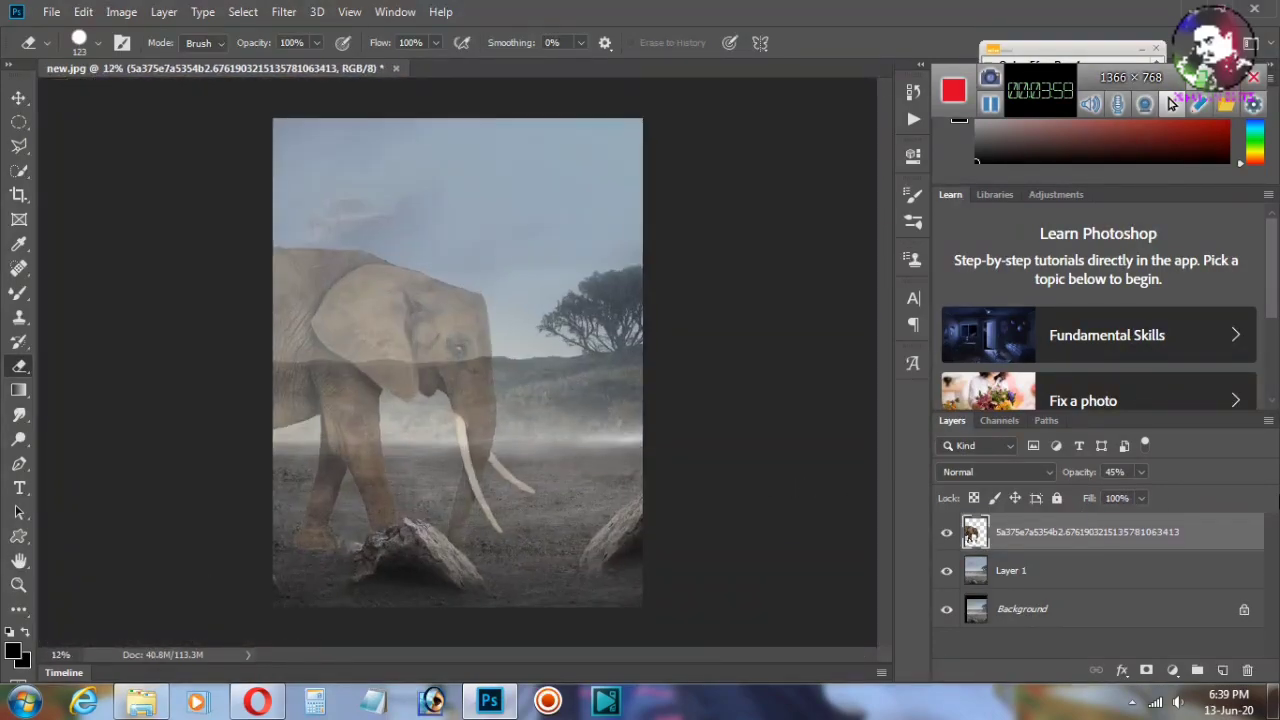
pyautogui.moveTo(1150, 496); pyautogui.dragTo(1228, 500)
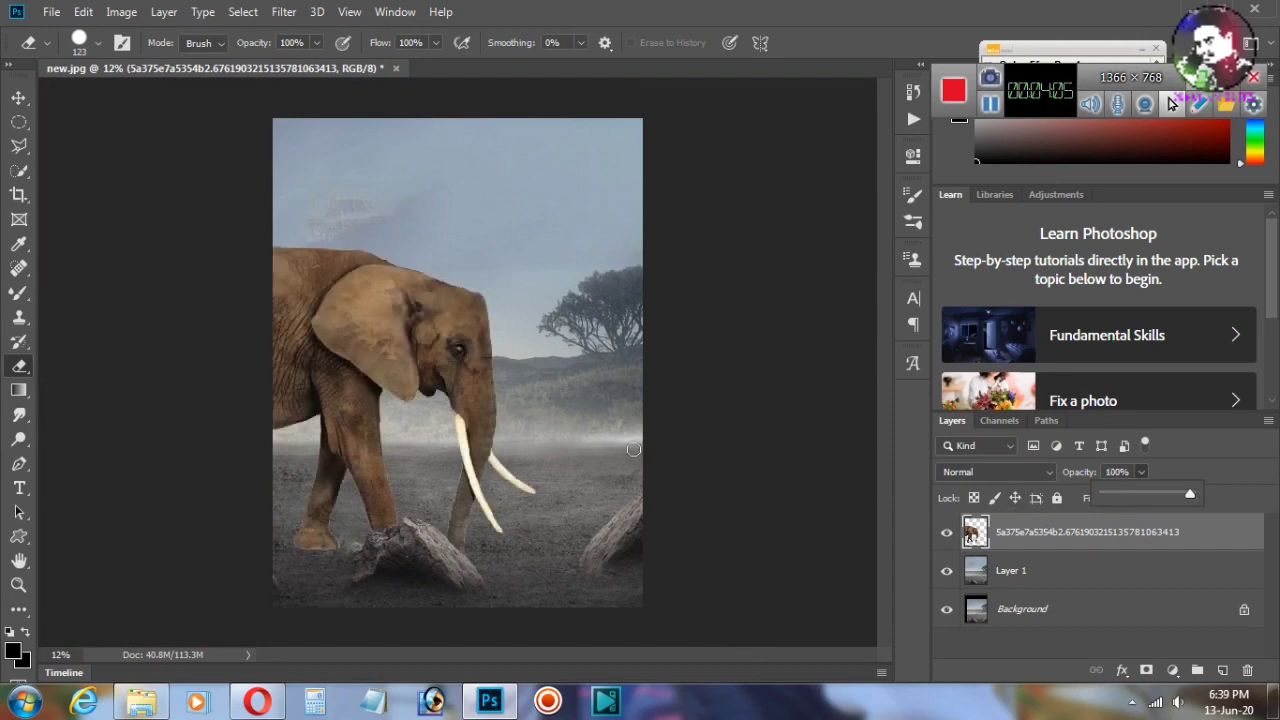
# Step: Place the seated man cut-out as the Model layer on the right beside the tusk
pyautogui.click(51, 11)
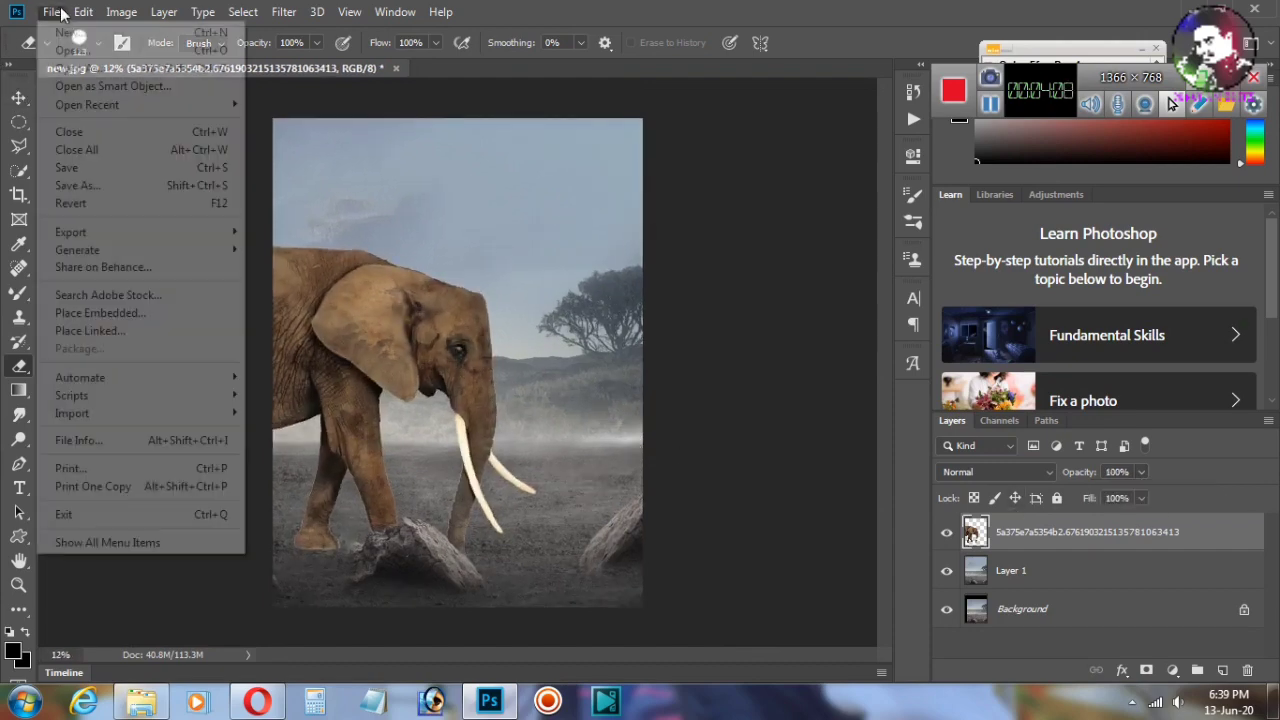
pyautogui.click(240, 309)
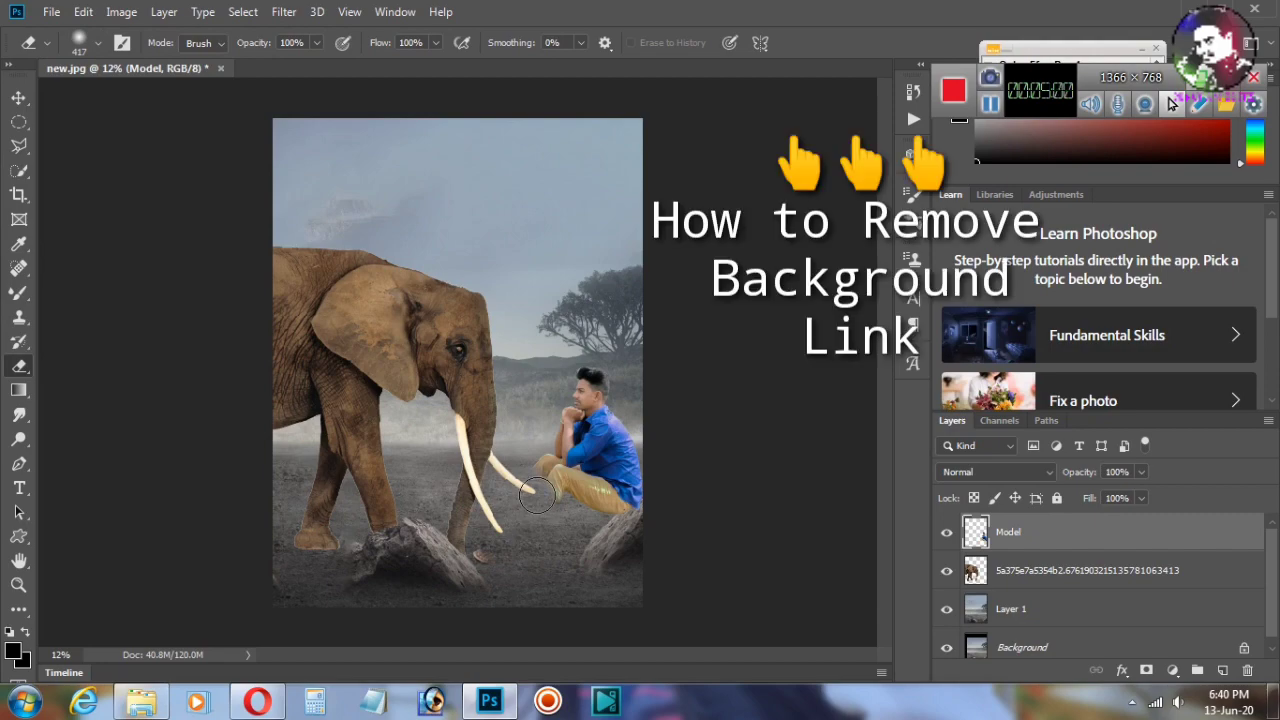
# Step: Place the stone image, shrink it, and set it at the man's feet
pyautogui.click(51, 14)
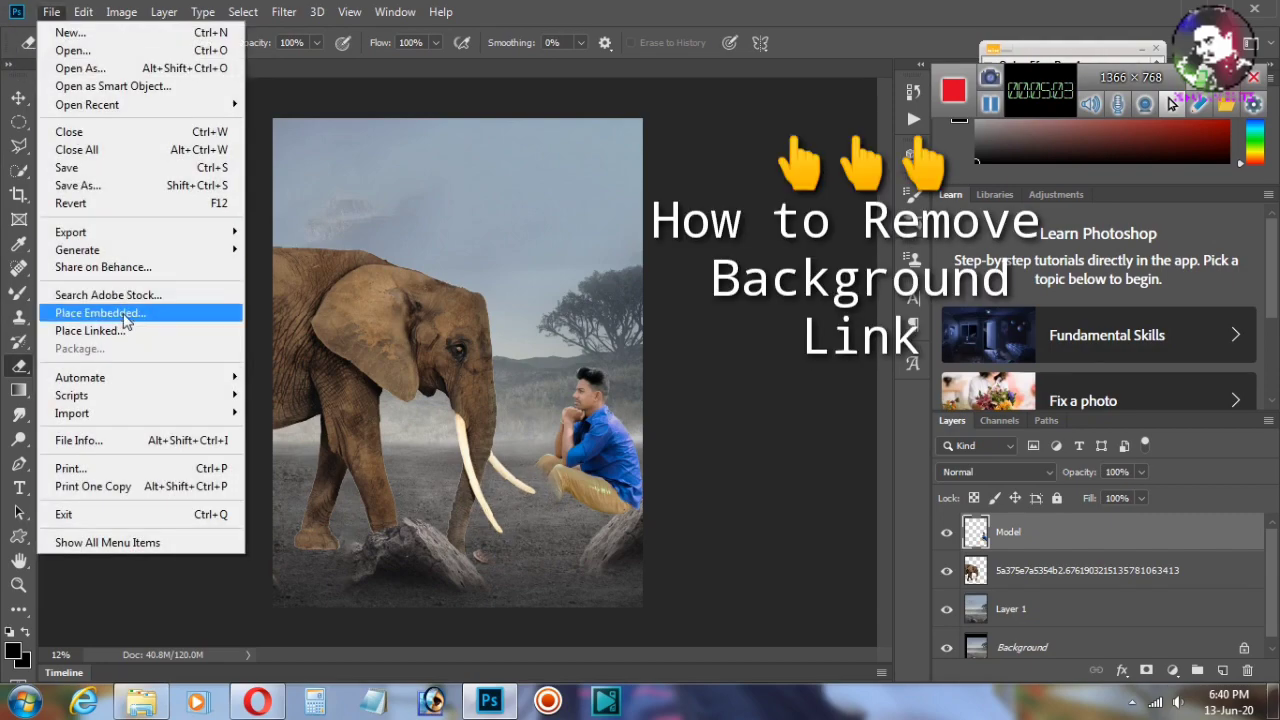
pyautogui.click(126, 317)
pyautogui.doubleClick(742, 424)
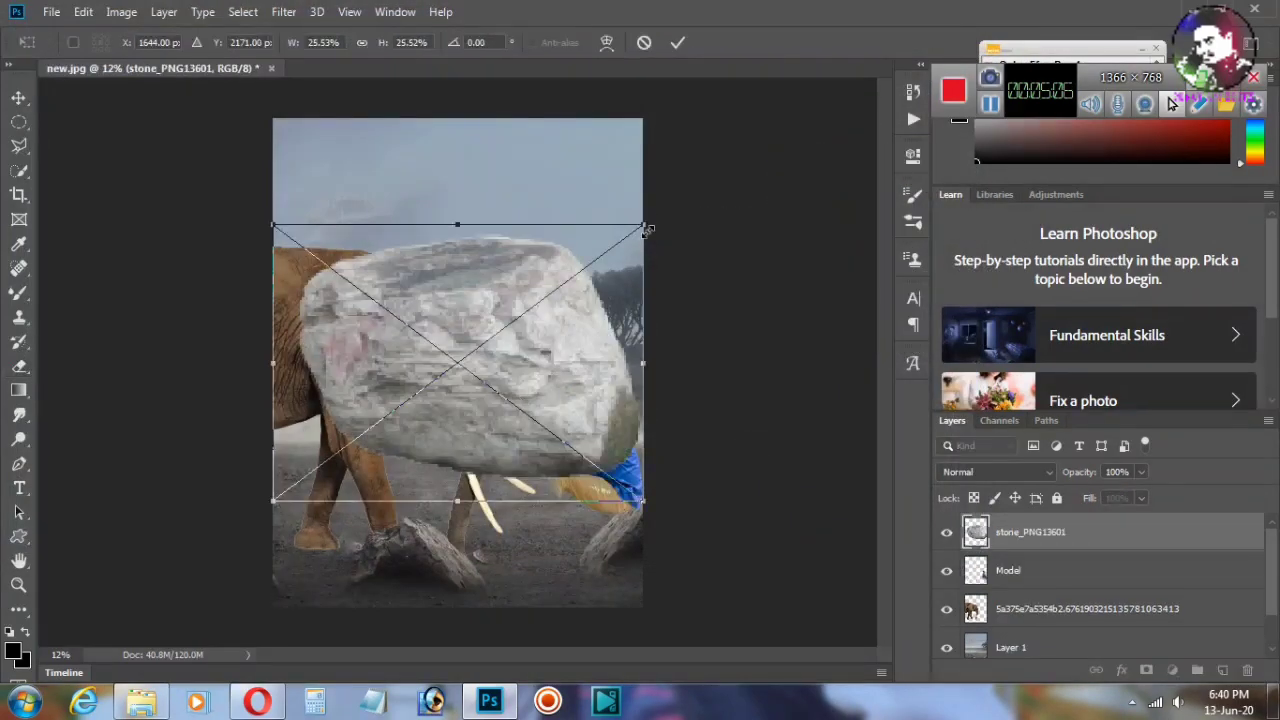
pyautogui.moveTo(657, 214); pyautogui.dragTo(543, 323)
pyautogui.moveTo(413, 435)
pyautogui.mouseDown()
pyautogui.moveTo(554, 566)
pyautogui.moveTo(536, 530)
pyautogui.mouseUp()
pyautogui.moveTo(598, 453)
pyautogui.mouseDown()
pyautogui.moveTo(513, 497)
pyautogui.moveTo(578, 500)
pyautogui.moveTo(576, 489)
pyautogui.mouseUp()
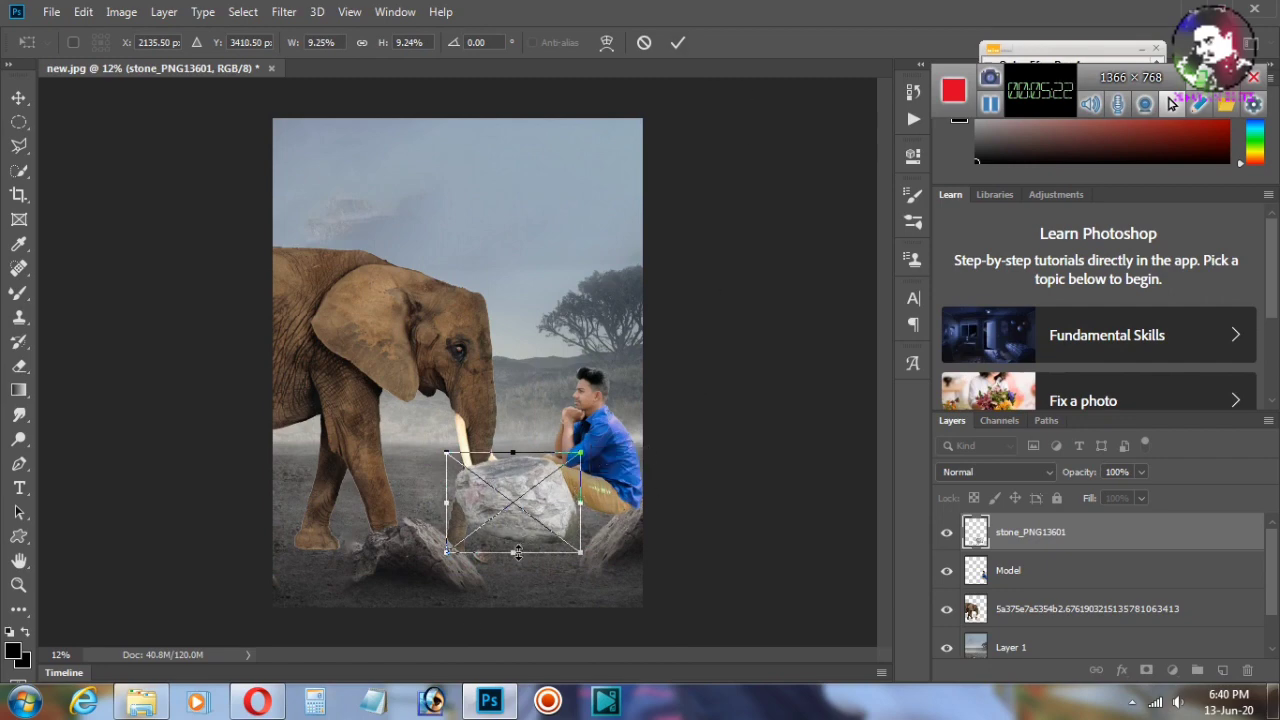
pyautogui.click(678, 45)
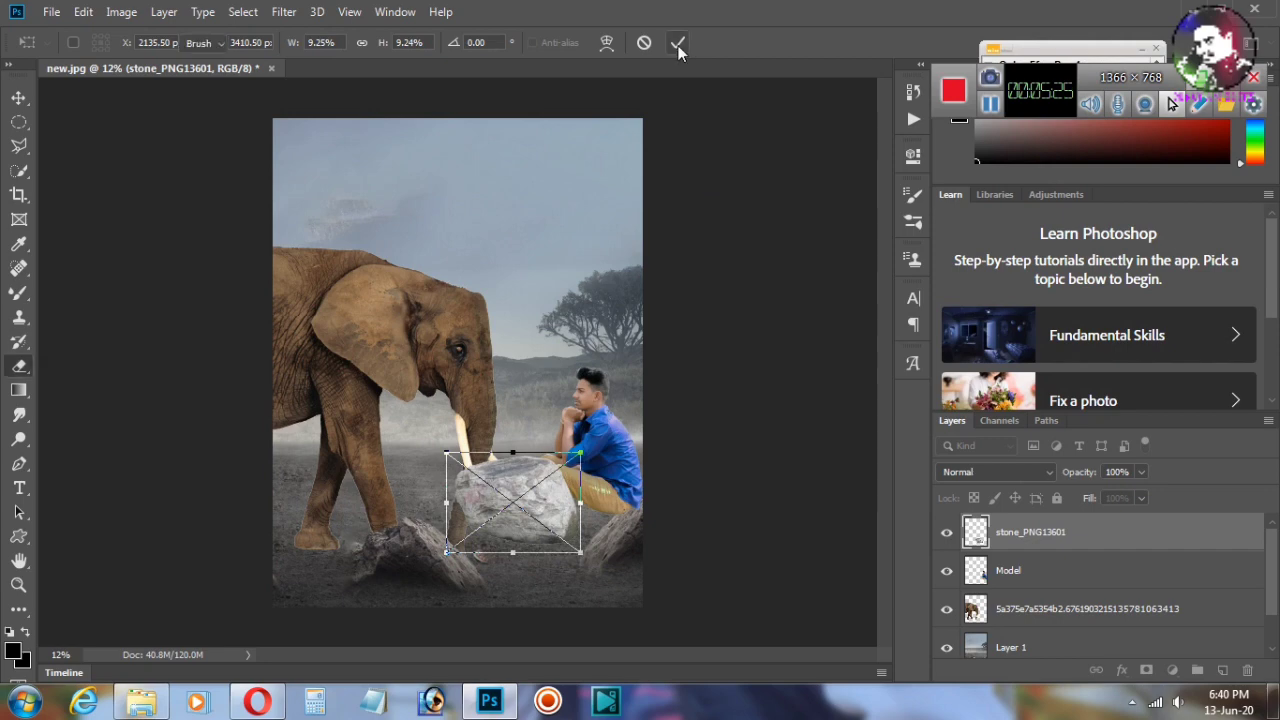
# Step: Rasterize the stone, erase its bottom edge, and move its layer below the elephant
pyautogui.rightClick(1040, 532)
pyautogui.click(857, 334)
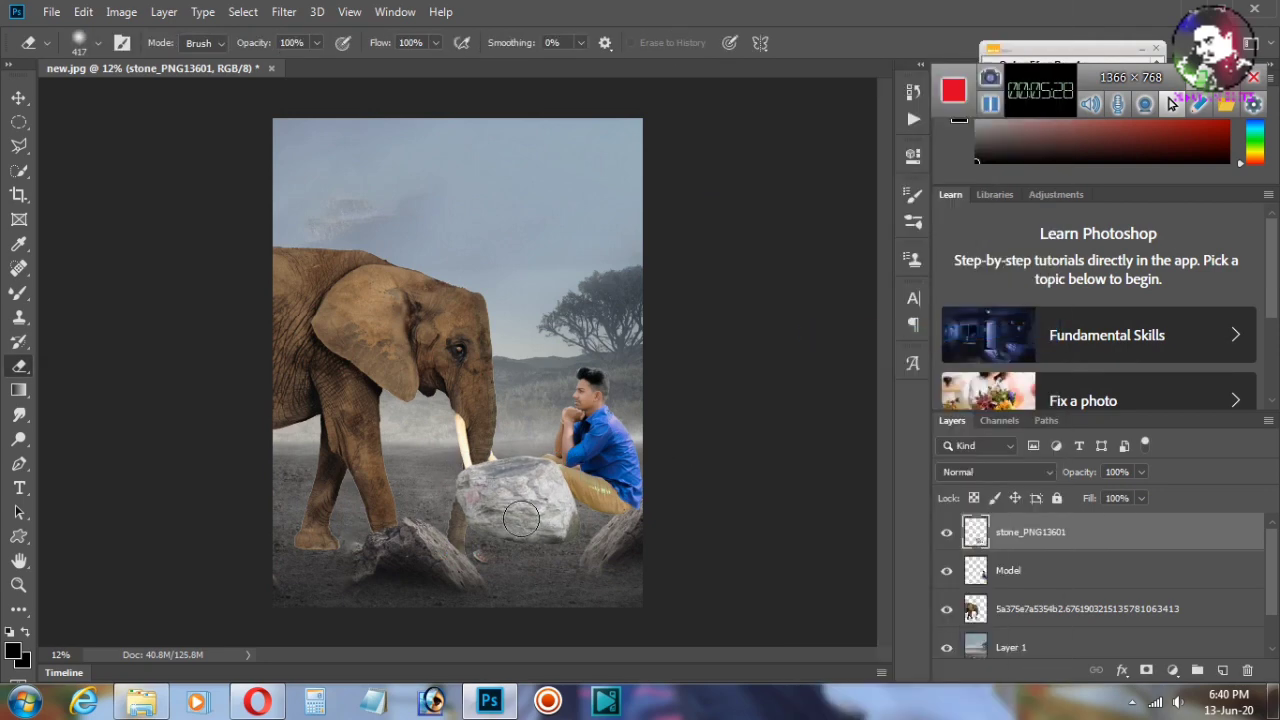
pyautogui.moveTo(510, 549); pyautogui.dragTo(563, 543)
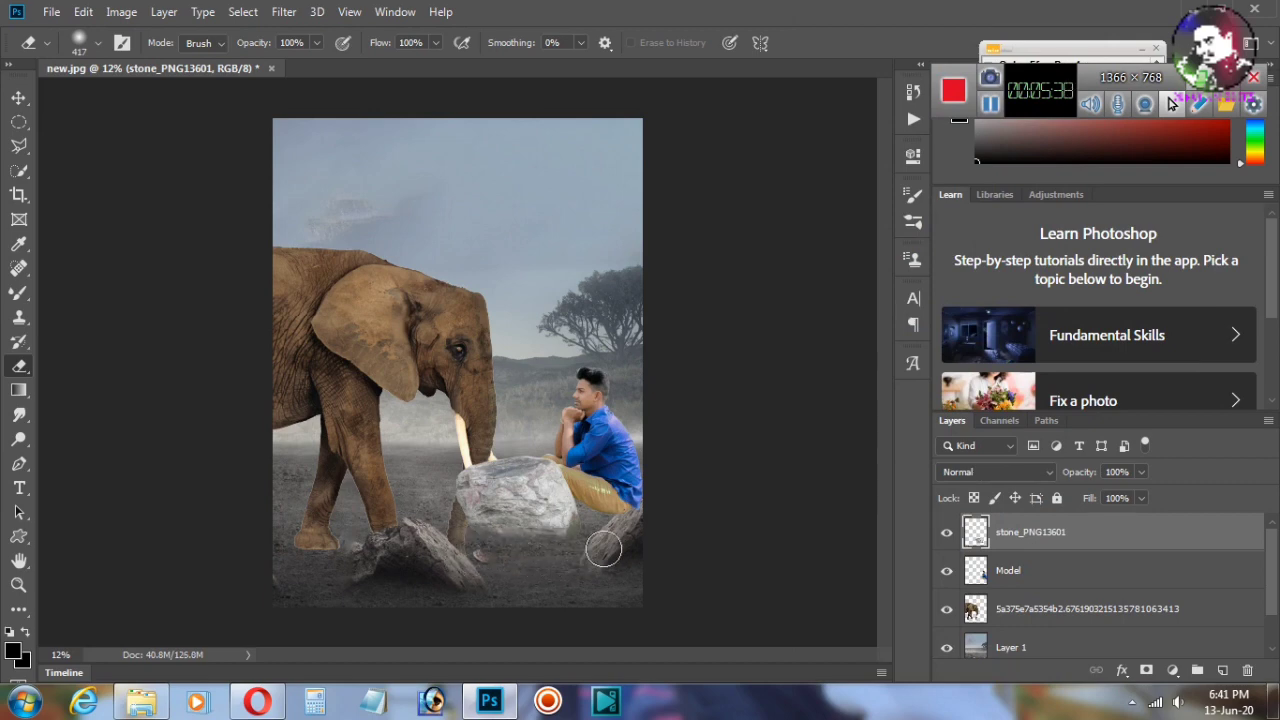
pyautogui.click(1035, 570)
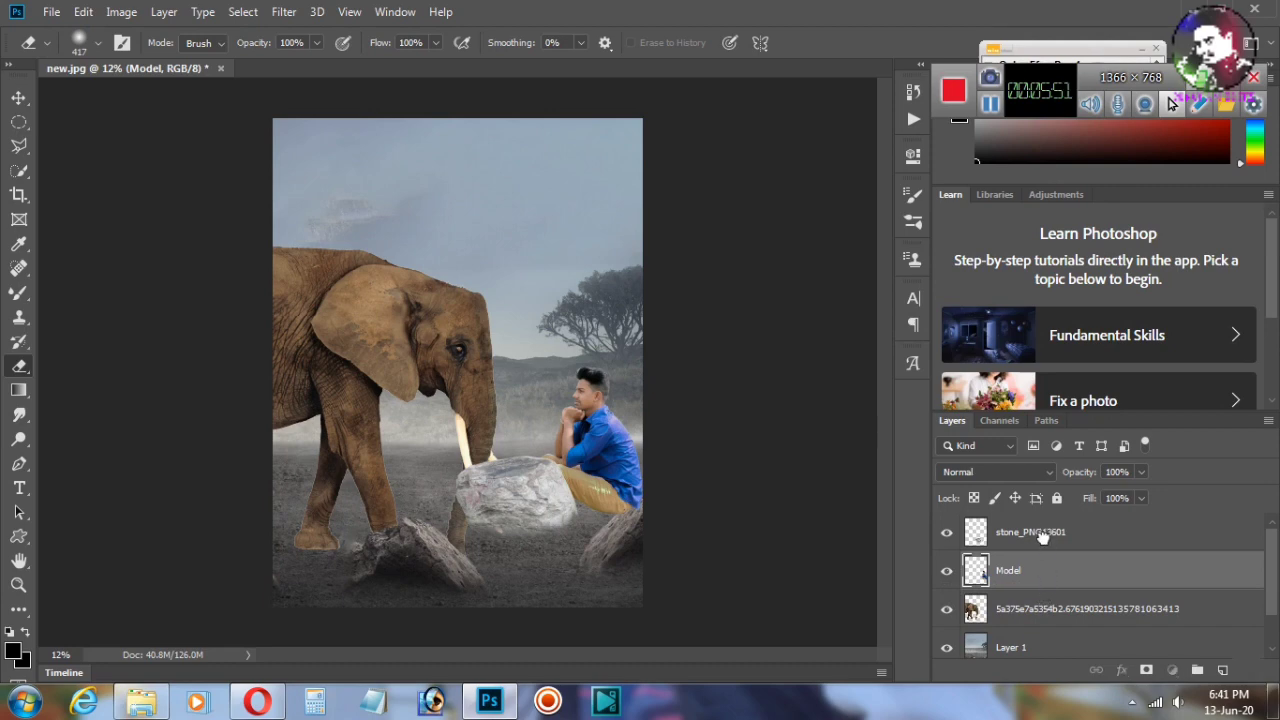
pyautogui.moveTo(1043, 537); pyautogui.dragTo(1051, 624)
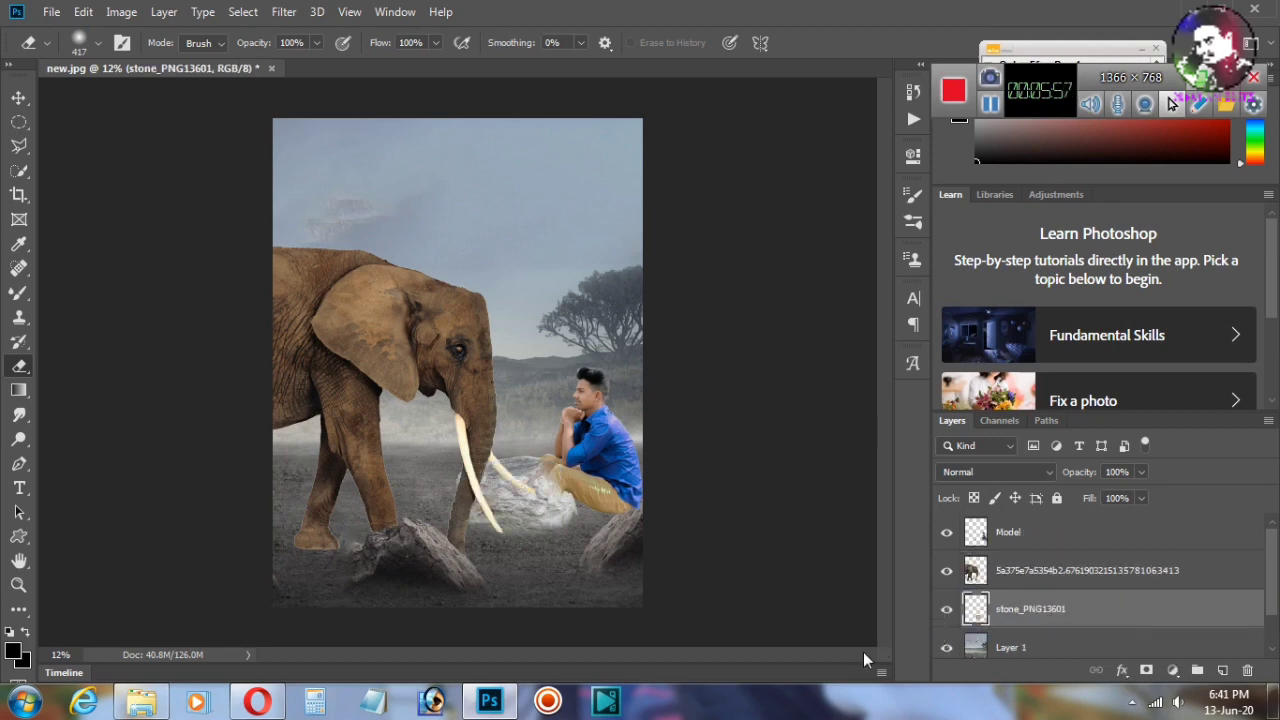
# Step: In Camera Raw, give the stone Saturation -100, Clarity +13, Blacks/Shadows -100, Whites +46
pyautogui.click(285, 12)
pyautogui.click(322, 161)
pyautogui.scroll(-3, 1128, 550)
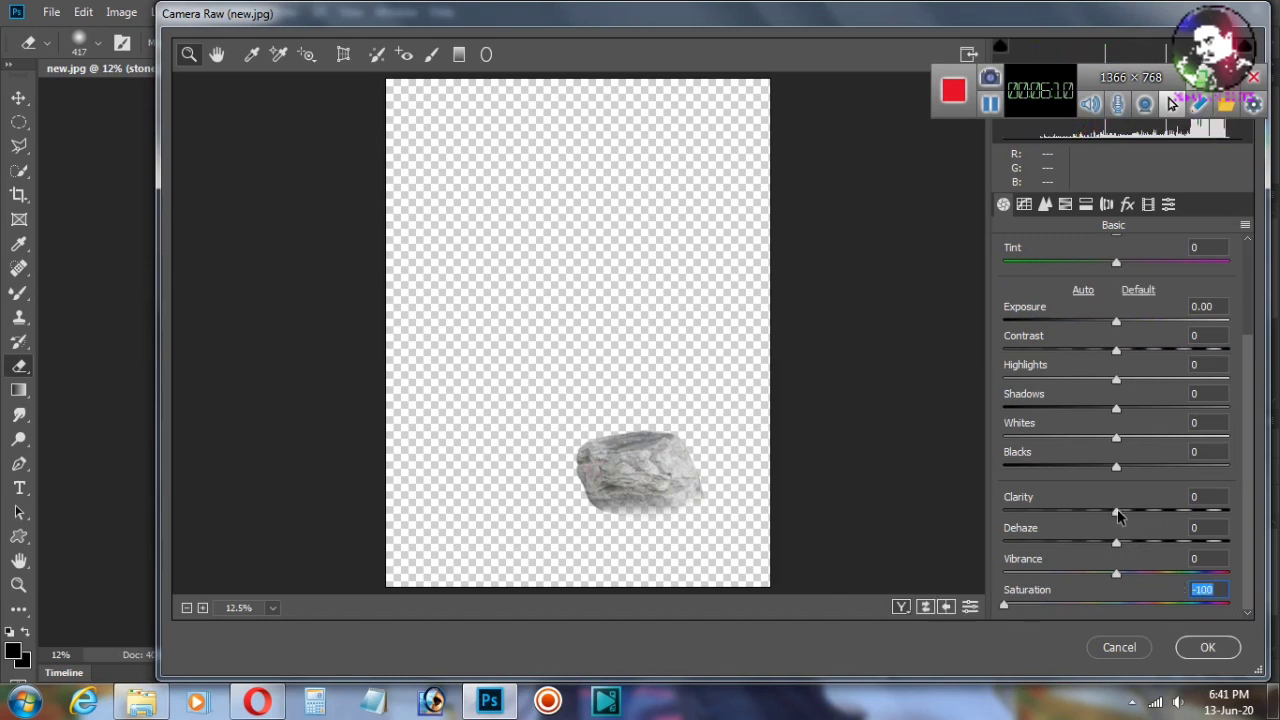
pyautogui.moveTo(1117, 509); pyautogui.dragTo(1131, 511)
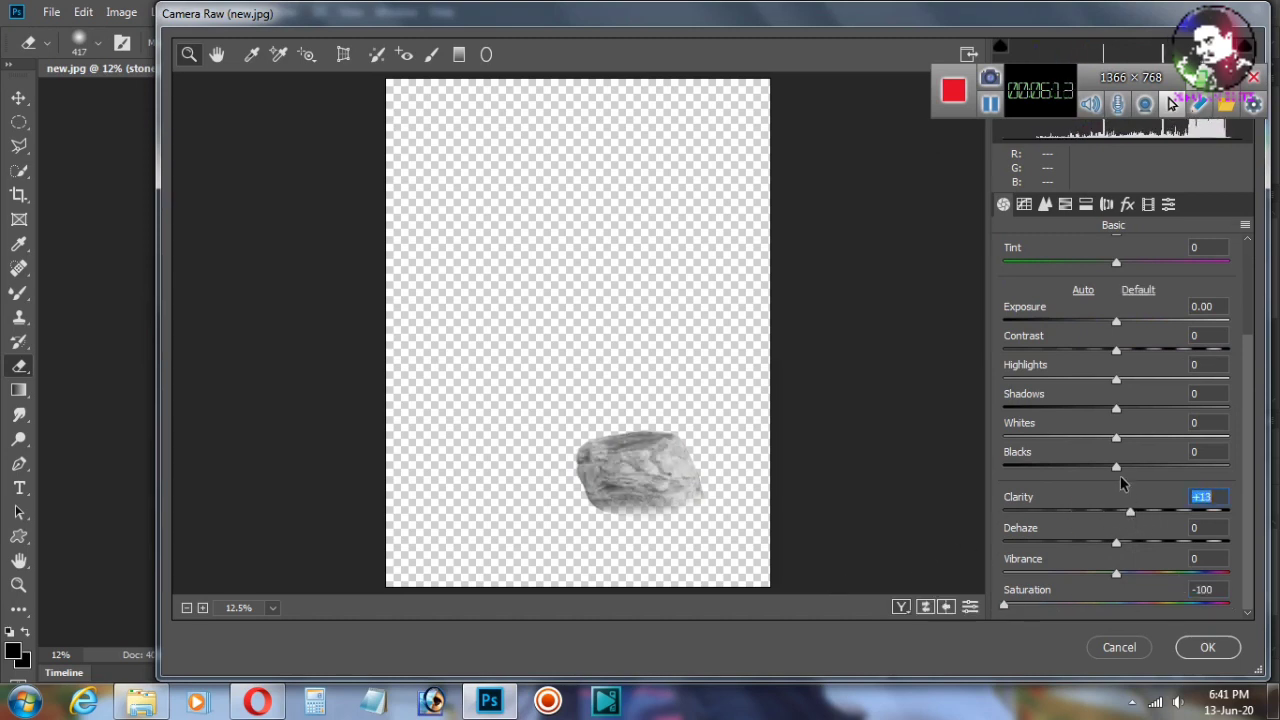
pyautogui.moveTo(1117, 467); pyautogui.dragTo(989, 468)
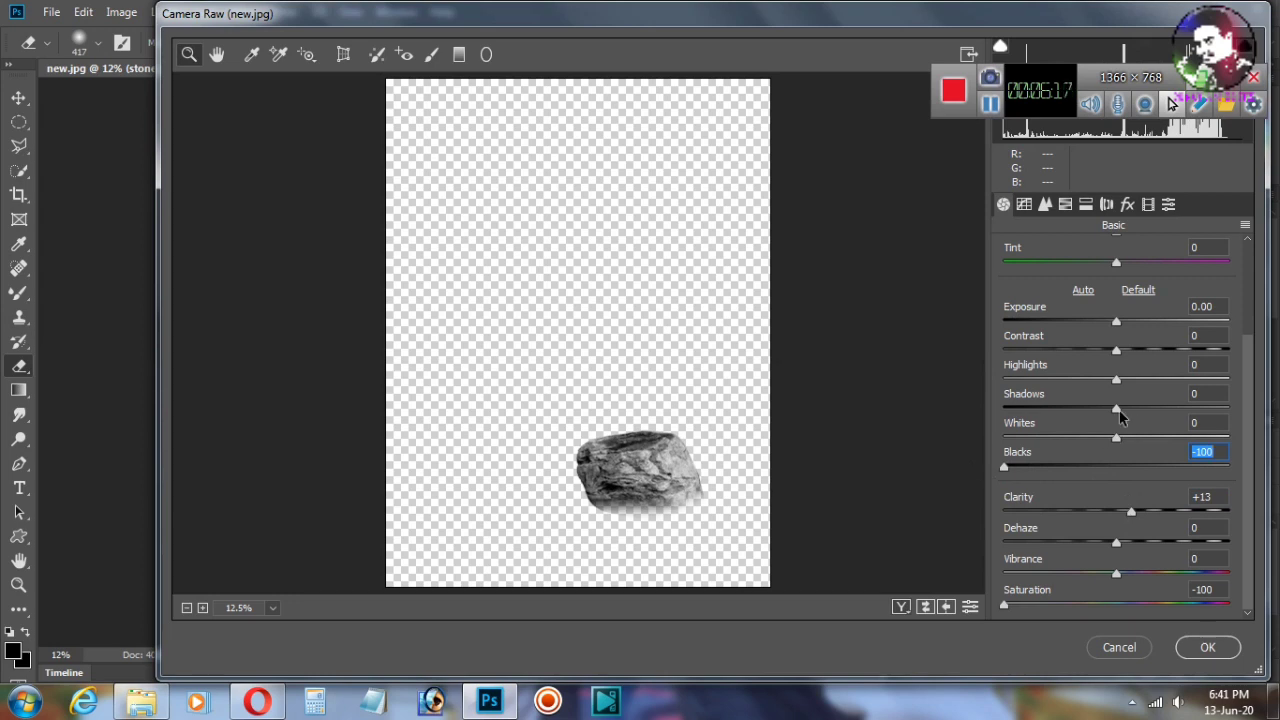
pyautogui.moveTo(1116, 409); pyautogui.dragTo(1000, 410)
pyautogui.moveTo(1116, 438)
pyautogui.mouseDown()
pyautogui.moveTo(1170, 438)
pyautogui.moveTo(1000, 455)
pyautogui.mouseUp()
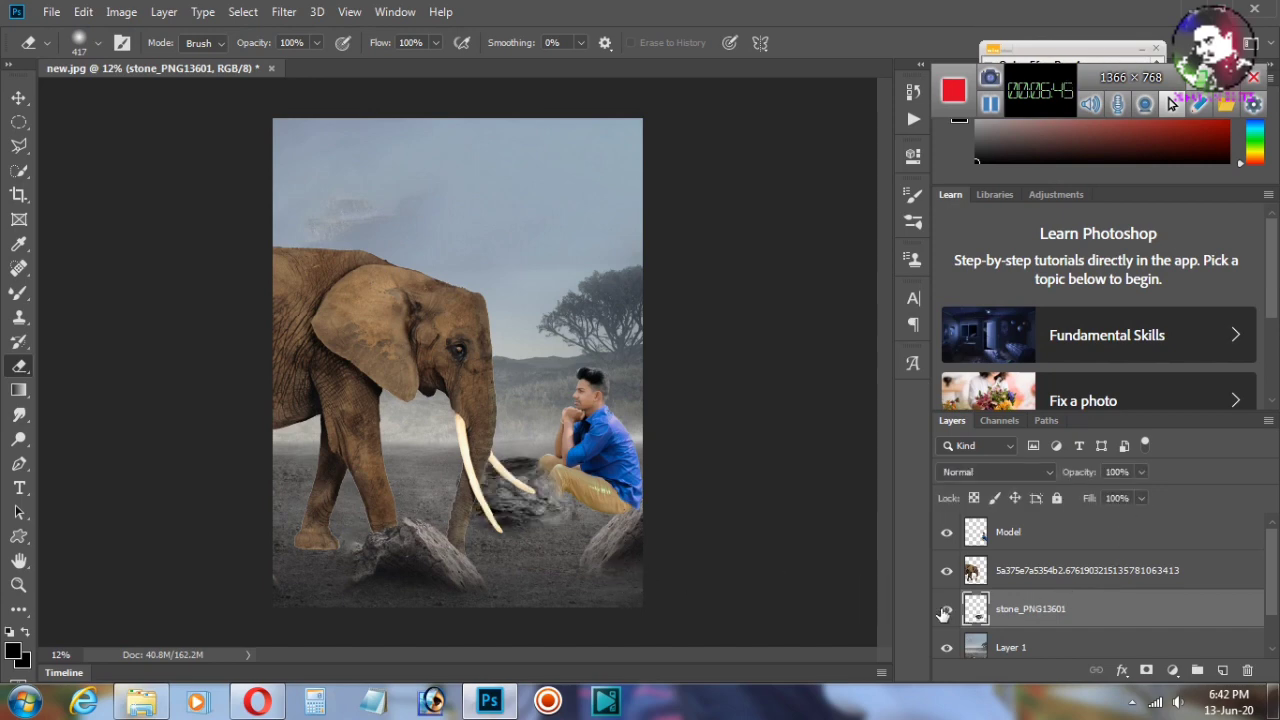
# Step: Restack the layers, moving the Model layer below the elephant layer
pyautogui.click(18, 97)
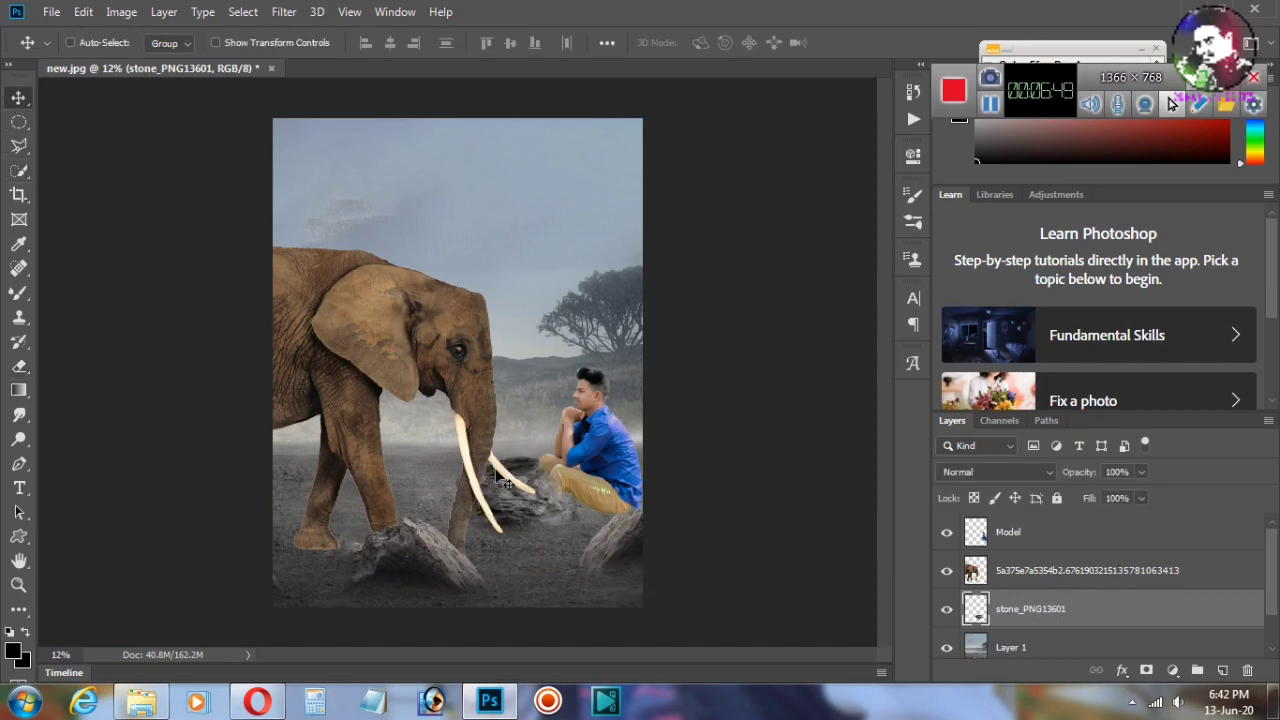
pyautogui.moveTo(540, 505)
pyautogui.mouseDown()
pyautogui.moveTo(535, 519)
pyautogui.moveTo(535, 505)
pyautogui.mouseUp()
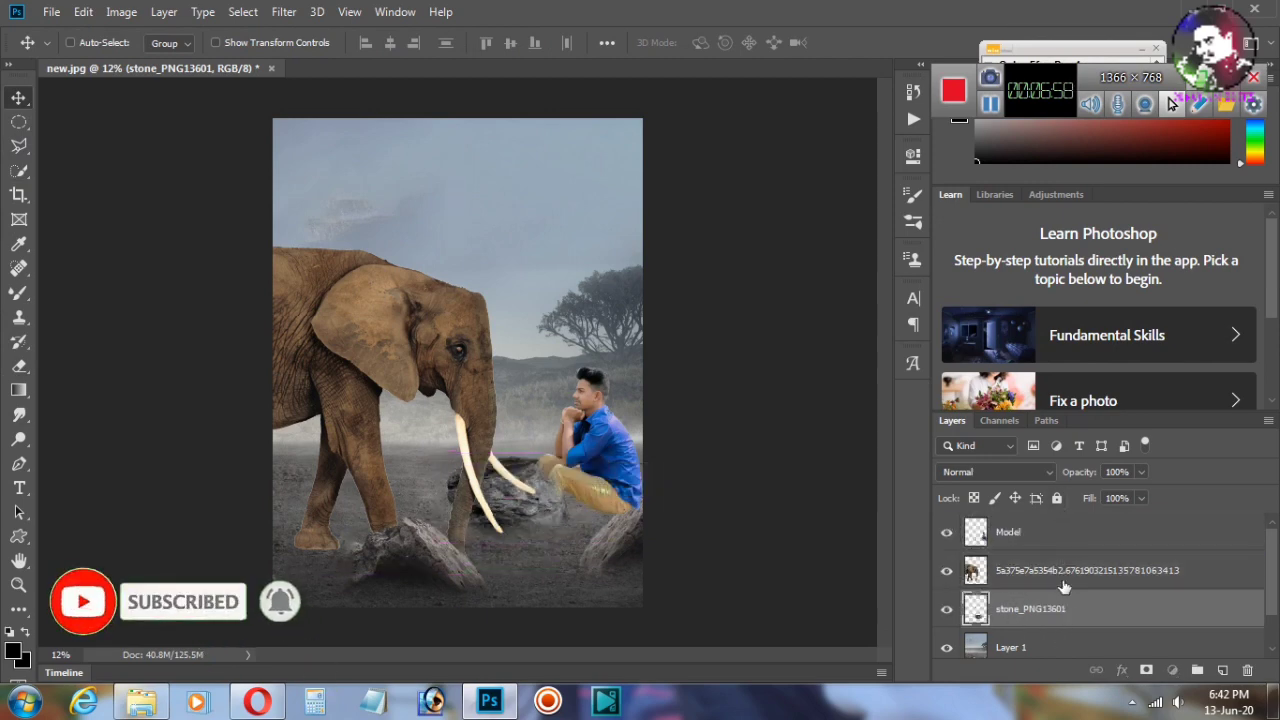
pyautogui.moveTo(1058, 610); pyautogui.dragTo(1058, 560)
pyautogui.click(1058, 615)
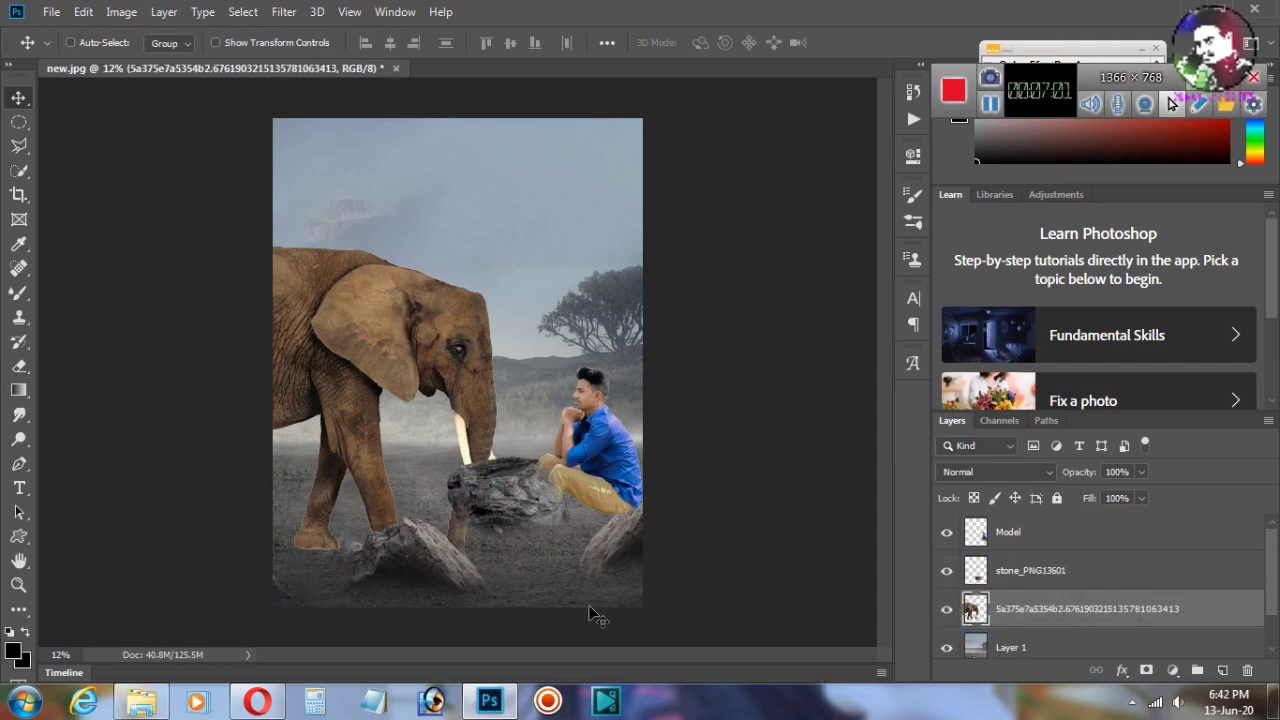
pyautogui.moveTo(1025, 534); pyautogui.dragTo(1030, 627)
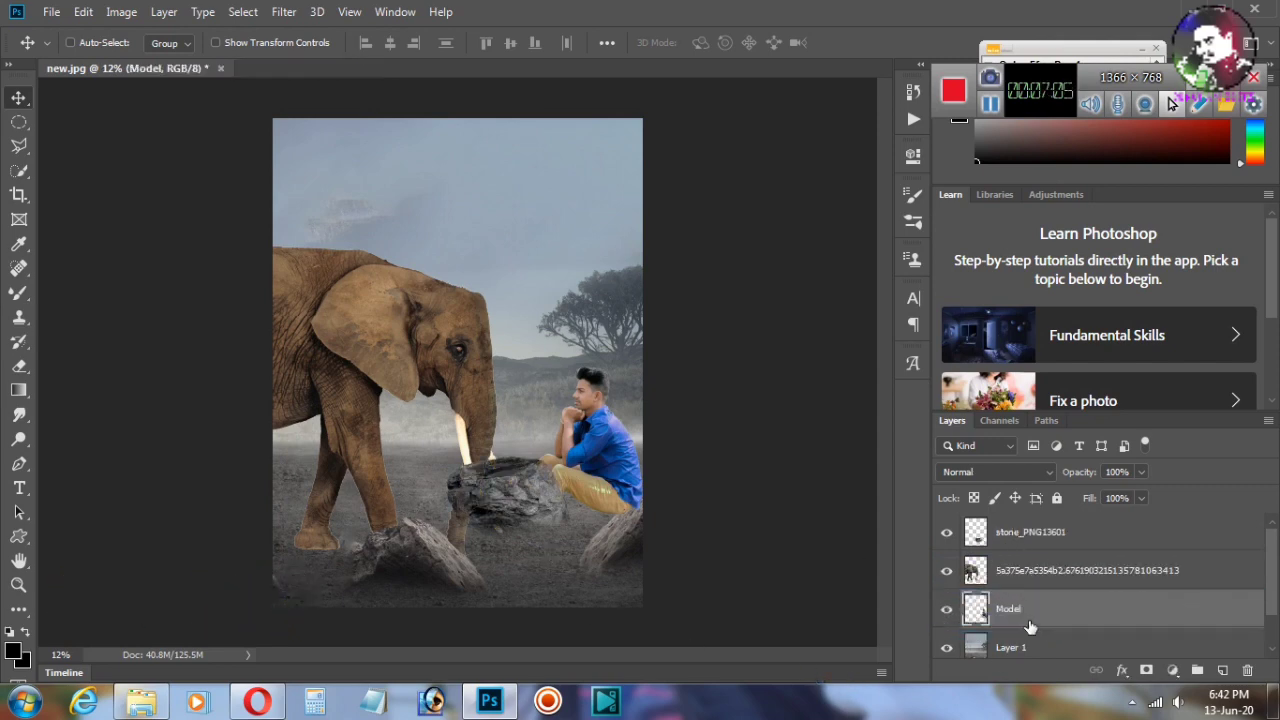
# Step: Shift the stone under the seated man and put its layer behind the elephant's tusks
pyautogui.moveTo(522, 513); pyautogui.dragTo(524, 508)
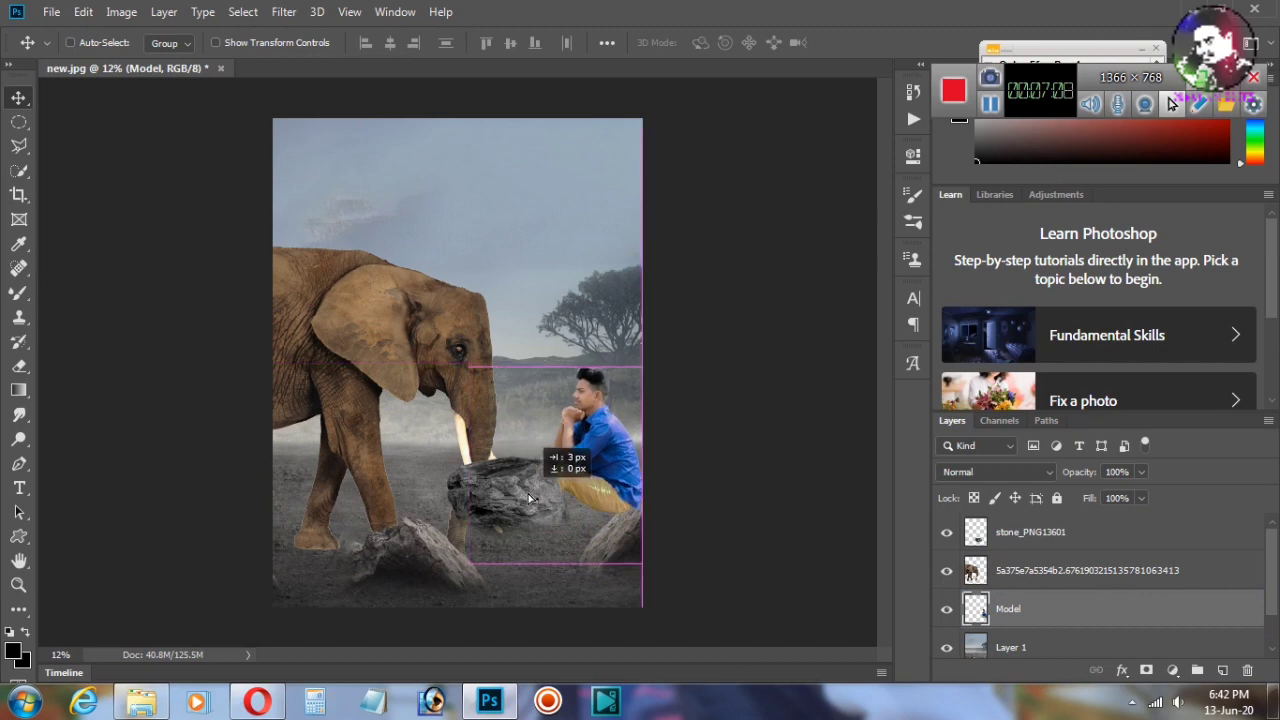
pyautogui.click(1013, 552)
pyautogui.moveTo(489, 528)
pyautogui.mouseDown()
pyautogui.moveTo(536, 501)
pyautogui.moveTo(554, 518)
pyautogui.mouseUp()
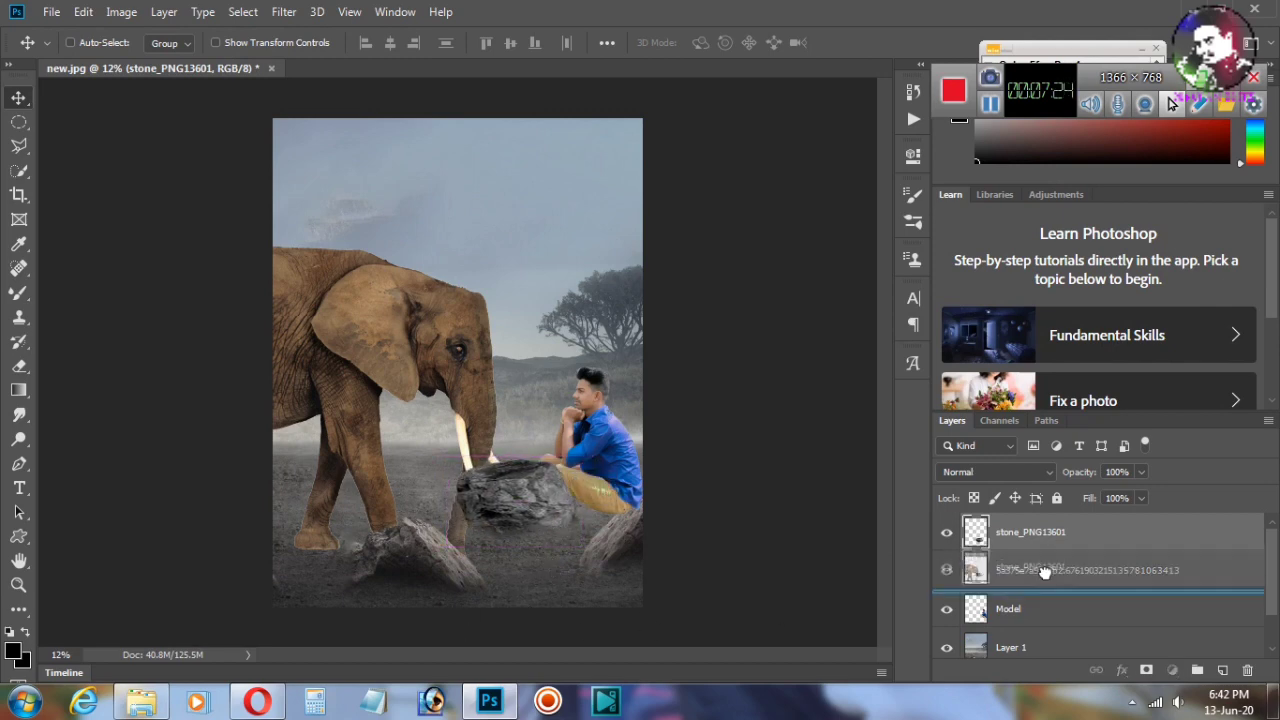
pyautogui.moveTo(1036, 545); pyautogui.dragTo(1044, 578)
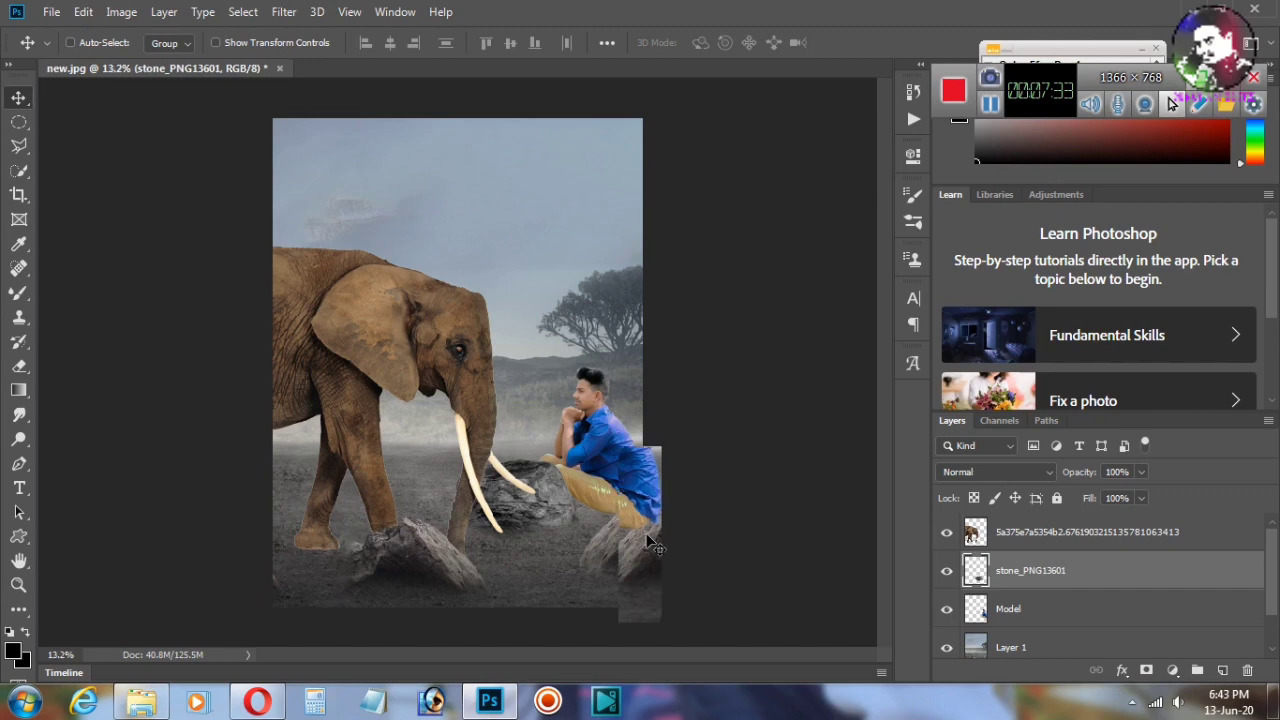
# Step: Lower the Model layer to 42% opacity and set up a 123 px soft Eraser
pyautogui.scroll(3, 660, 490)
pyautogui.hotkey('alt', '[')
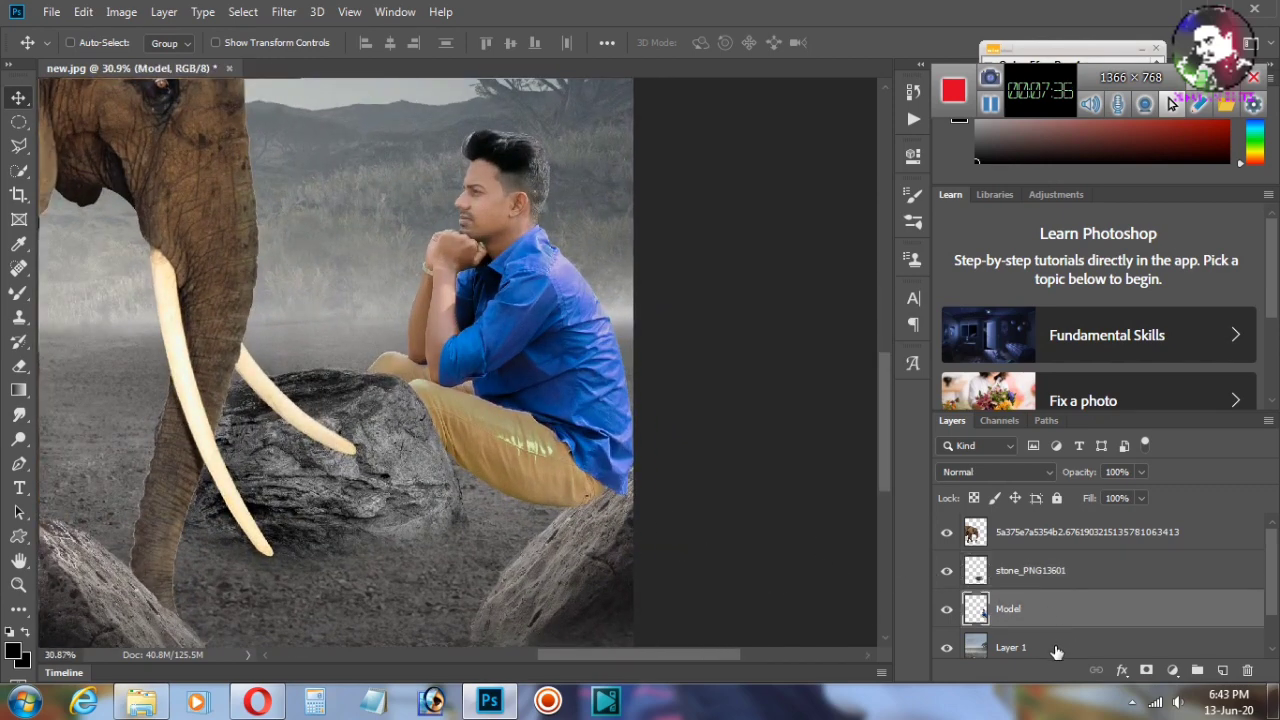
pyautogui.moveTo(1120, 502); pyautogui.dragTo(1093, 496)
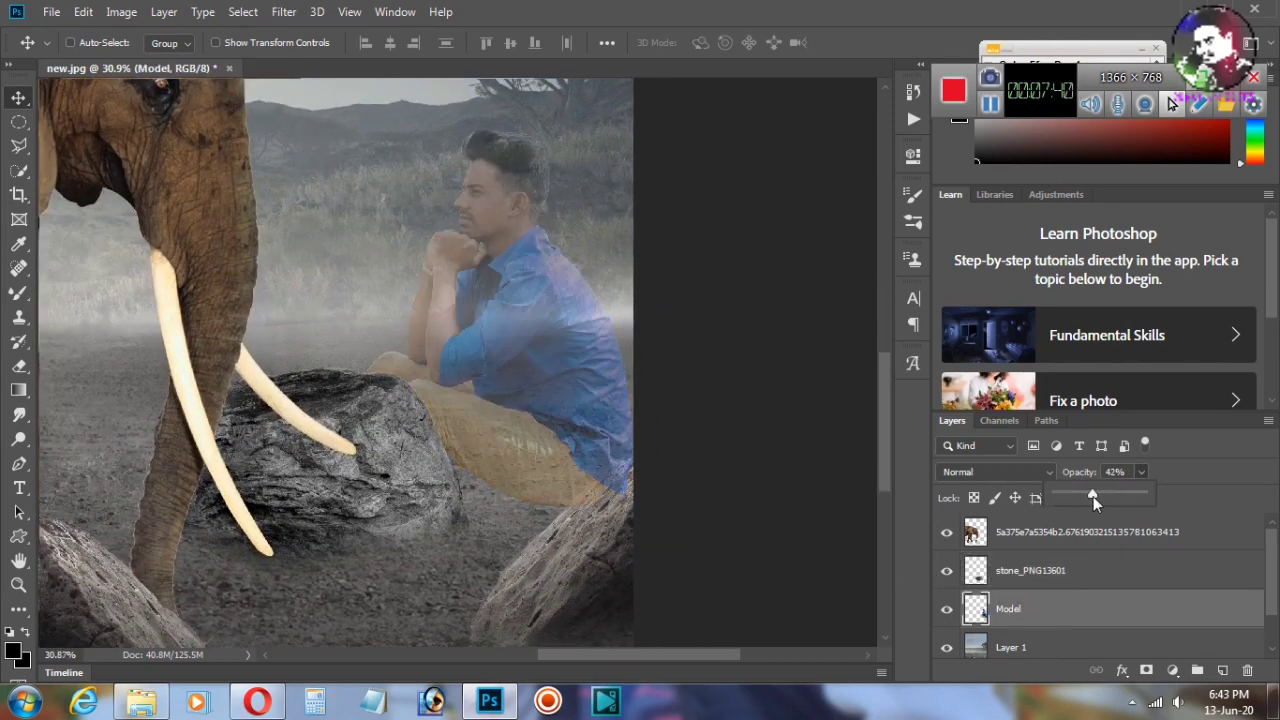
pyautogui.click(19, 367)
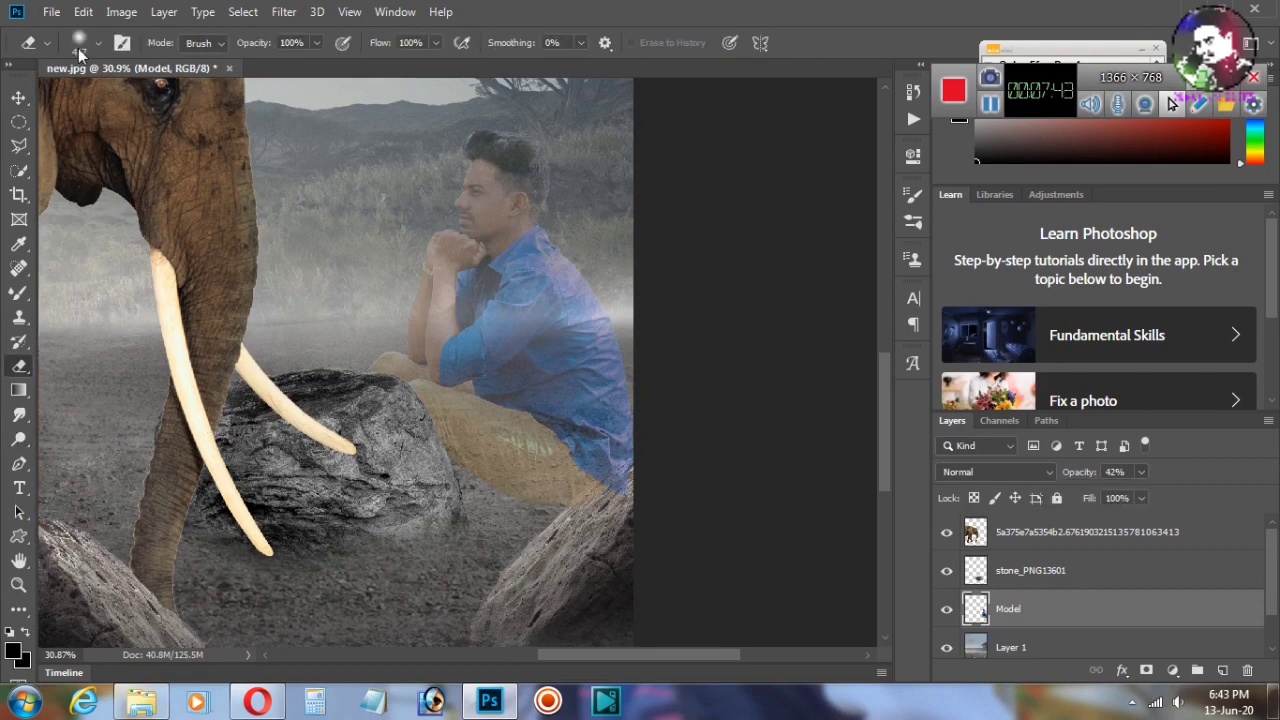
pyautogui.click(122, 43)
pyautogui.click(747, 220)
pyautogui.click(814, 346)
# Step: Erase the man's legs where they overlap the right-hand log
pyautogui.moveTo(634, 502)
pyautogui.mouseDown()
pyautogui.moveTo(636, 471)
pyautogui.moveTo(594, 508)
pyautogui.mouseUp()
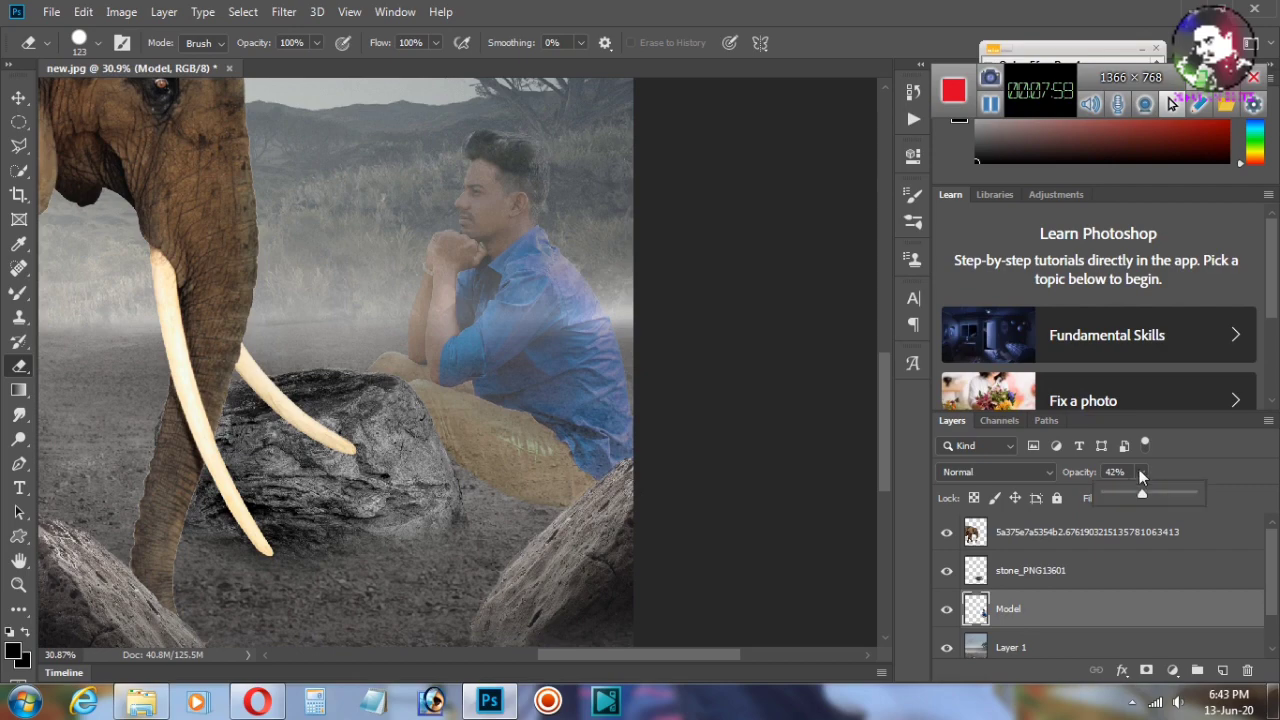
pyautogui.scroll(-2, 746, 506)
pyautogui.scroll(-2, 746, 506)
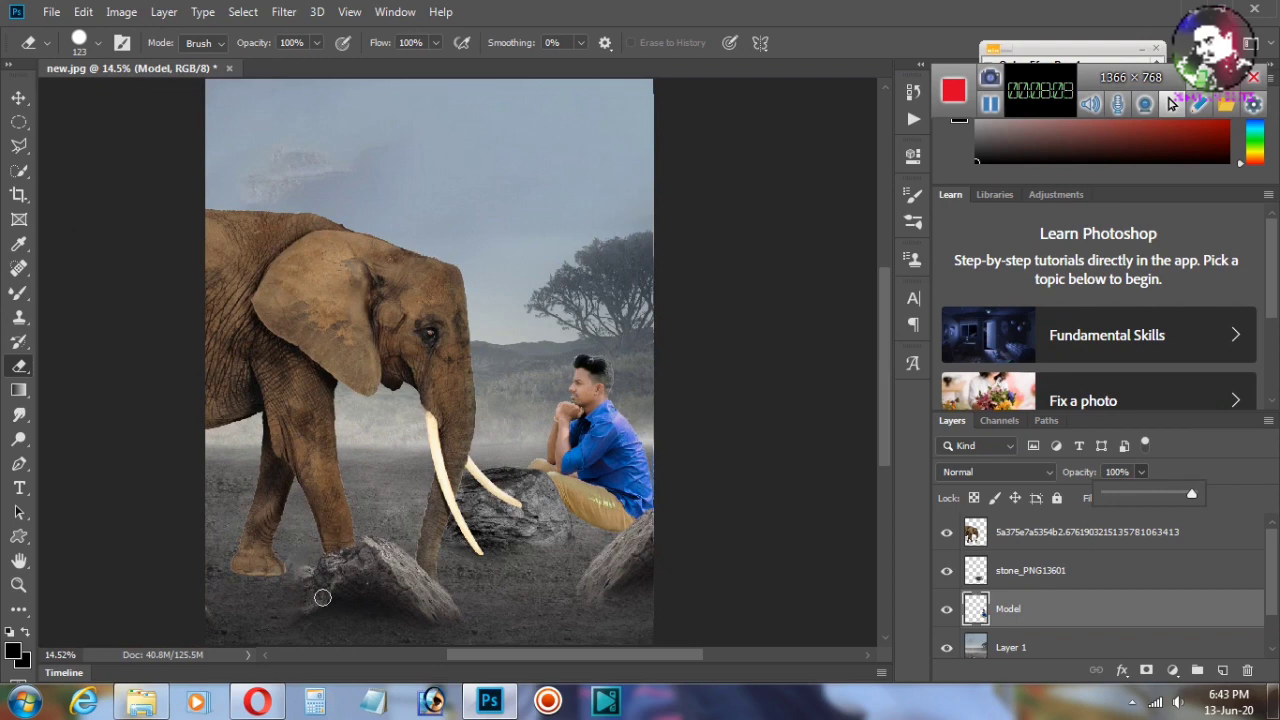
pyautogui.scroll(-1, 682, 537)
pyautogui.scroll(-1, 640, 510)
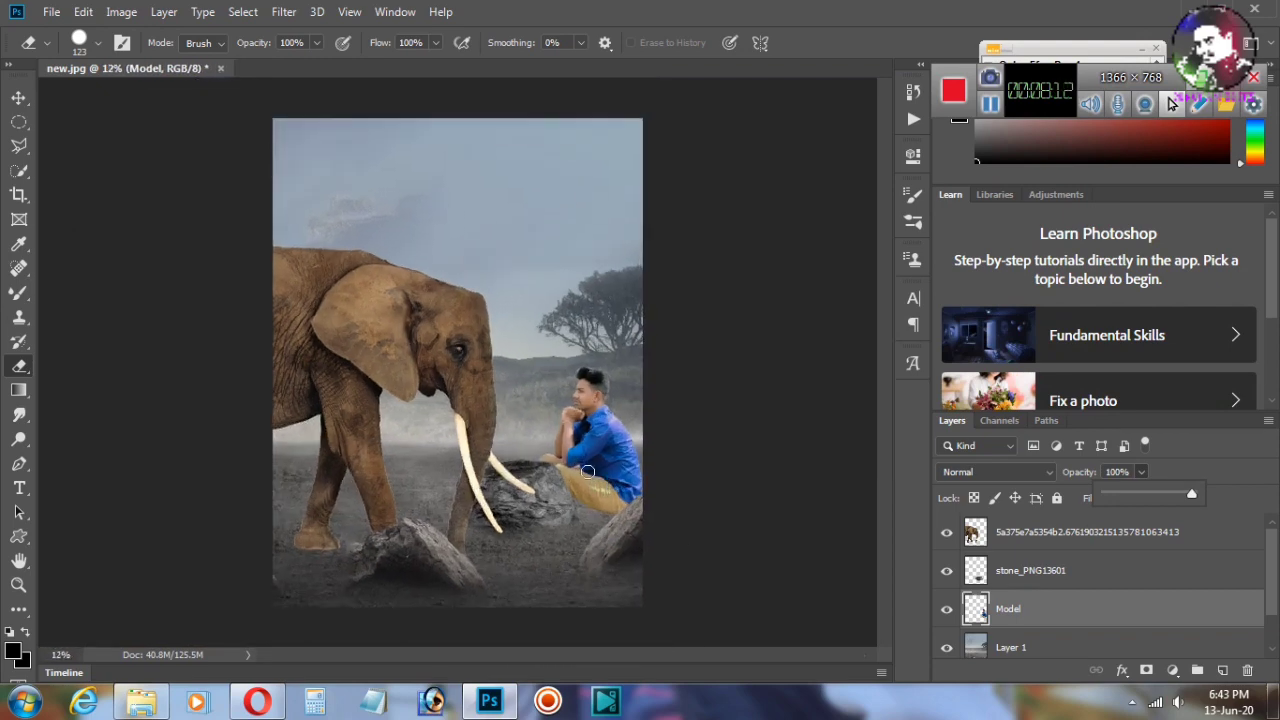
pyautogui.scroll(-1, 610, 490)
pyautogui.scroll(1, 588, 471)
pyautogui.scroll(-1, 588, 471)
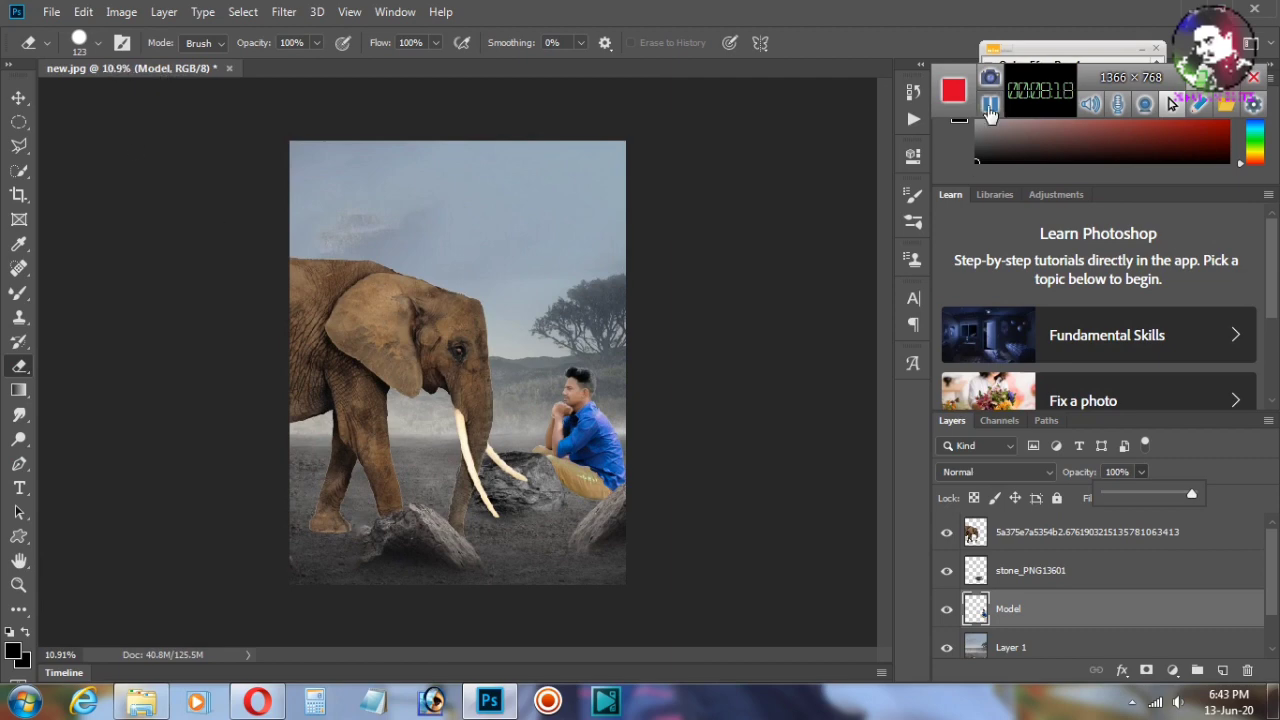
# Step: Place 6662095_preview embedded, rotated about 29° and moved down over the ground
pyautogui.click(57, 14)
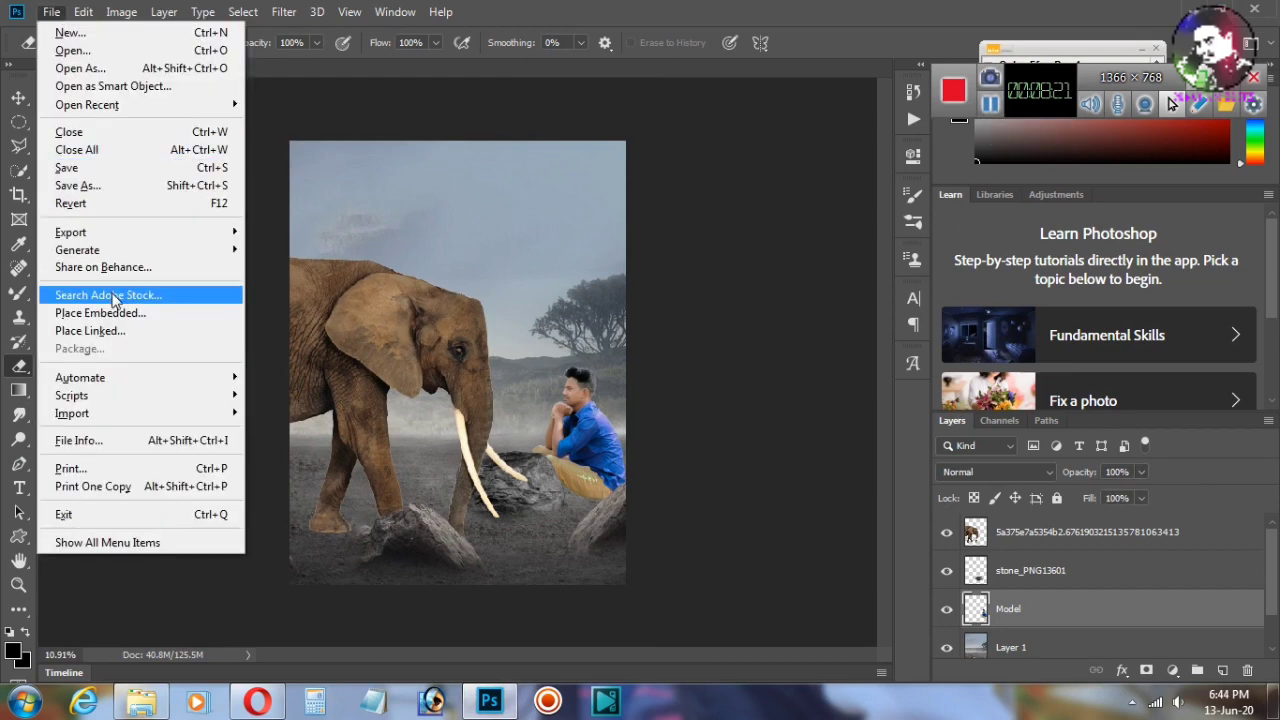
pyautogui.click(116, 316)
pyautogui.doubleClick(480, 160)
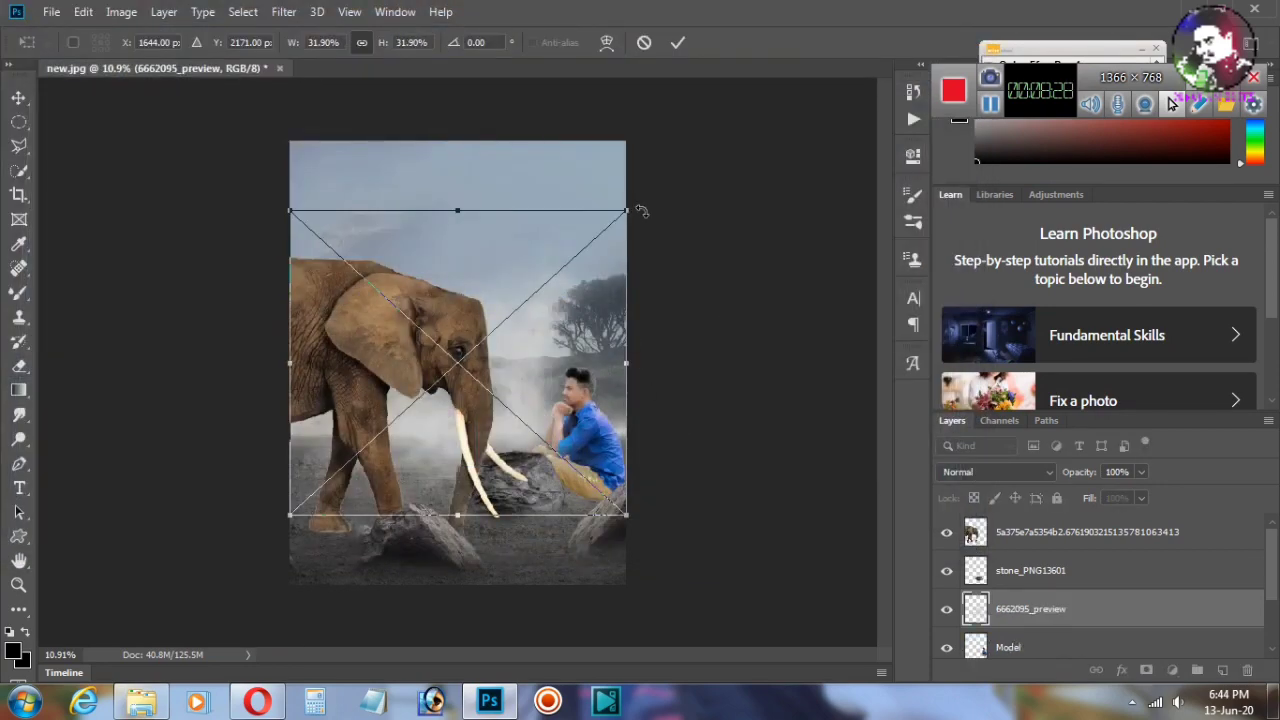
pyautogui.moveTo(641, 211); pyautogui.dragTo(691, 318)
pyautogui.moveTo(589, 377); pyautogui.dragTo(612, 521)
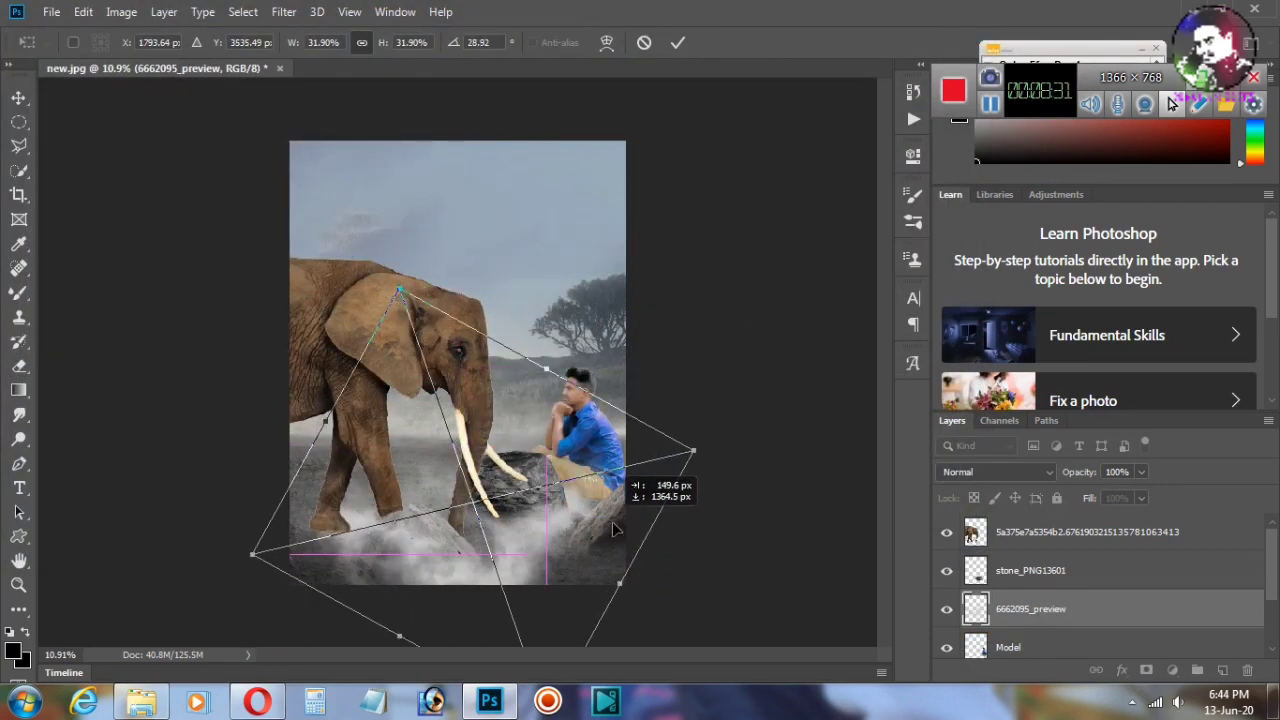
pyautogui.press('Return')
# Step: Move the smoke layer to the top of the layer stack and nudge it on the canvas
pyautogui.press('e')
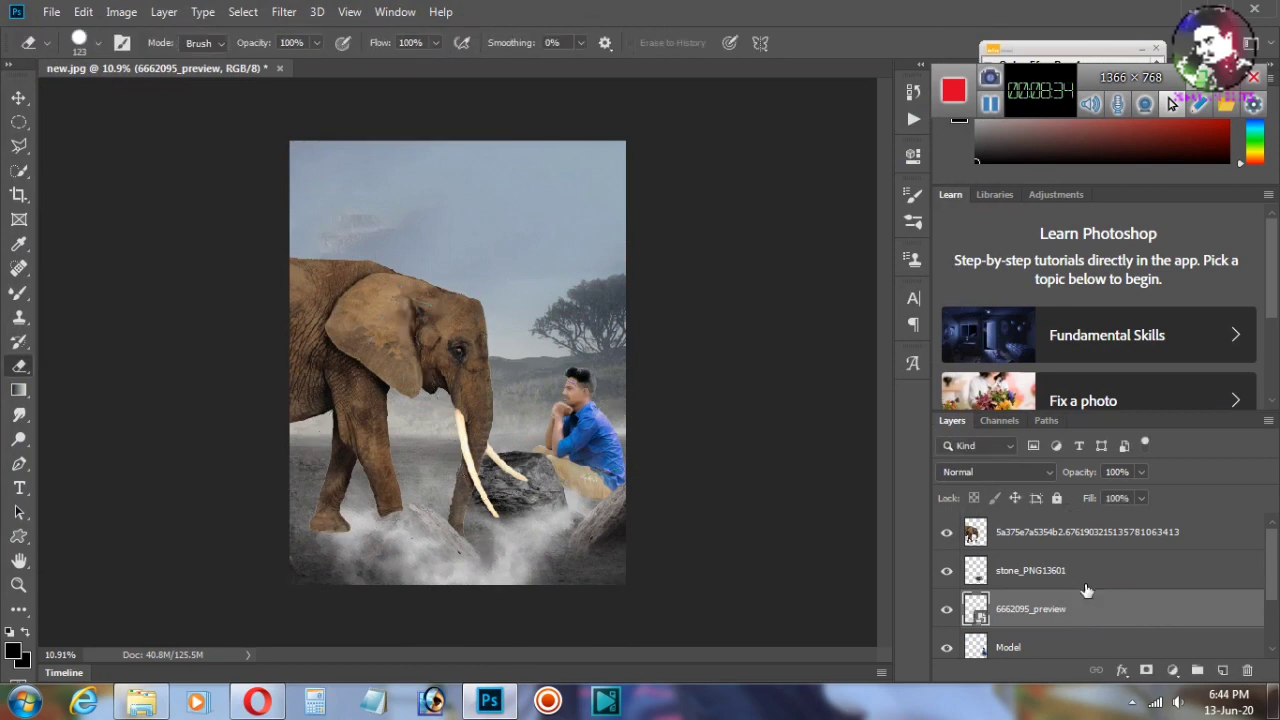
pyautogui.moveTo(1075, 608); pyautogui.dragTo(1068, 540)
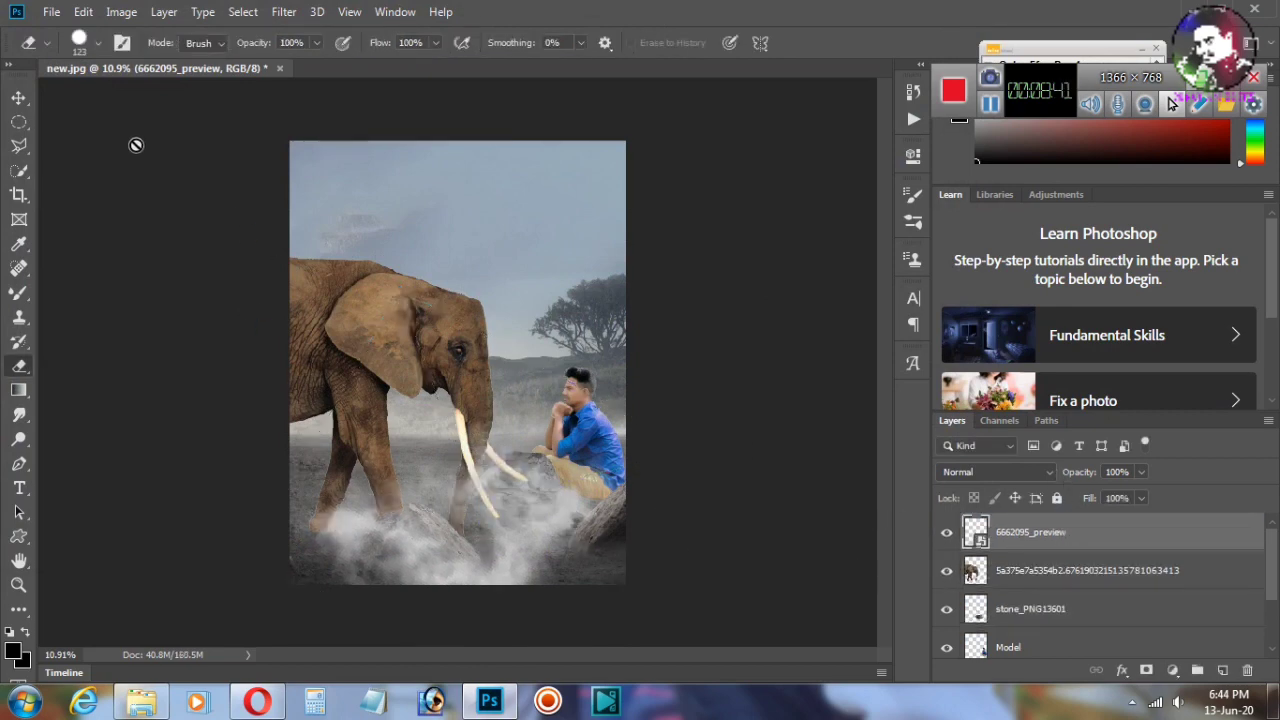
pyautogui.press('v')
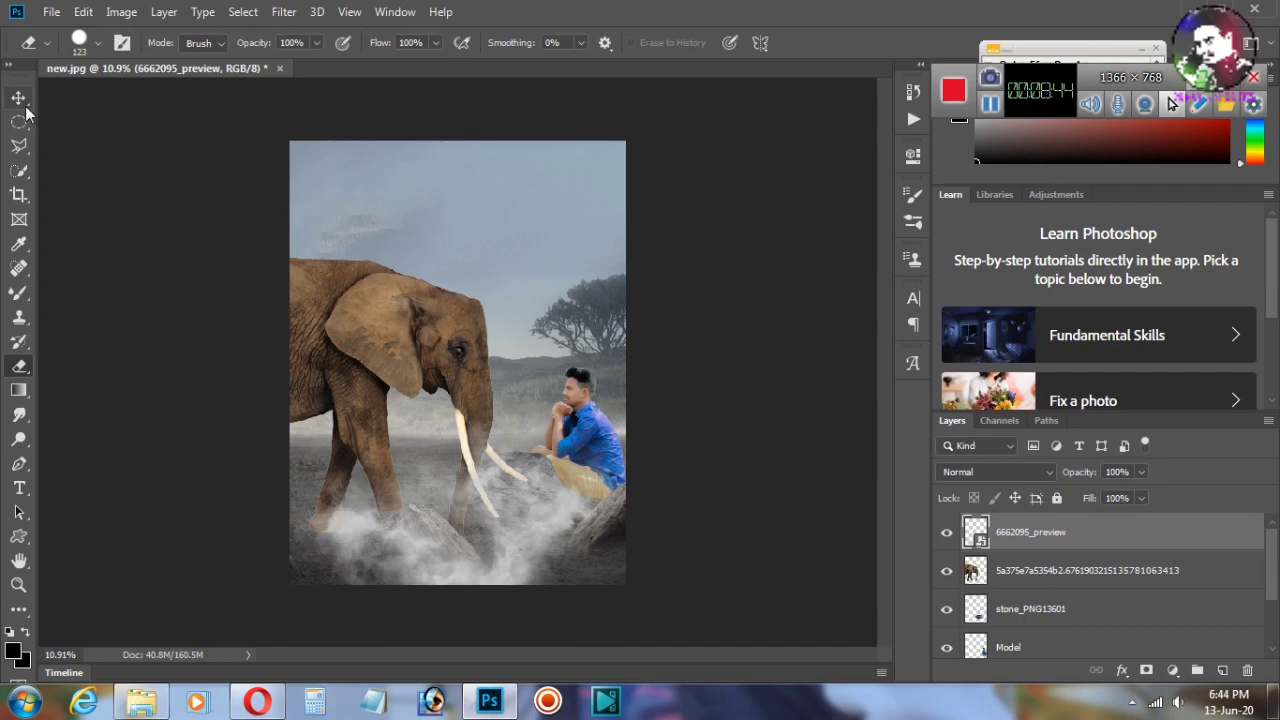
pyautogui.moveTo(546, 530); pyautogui.dragTo(530, 512)
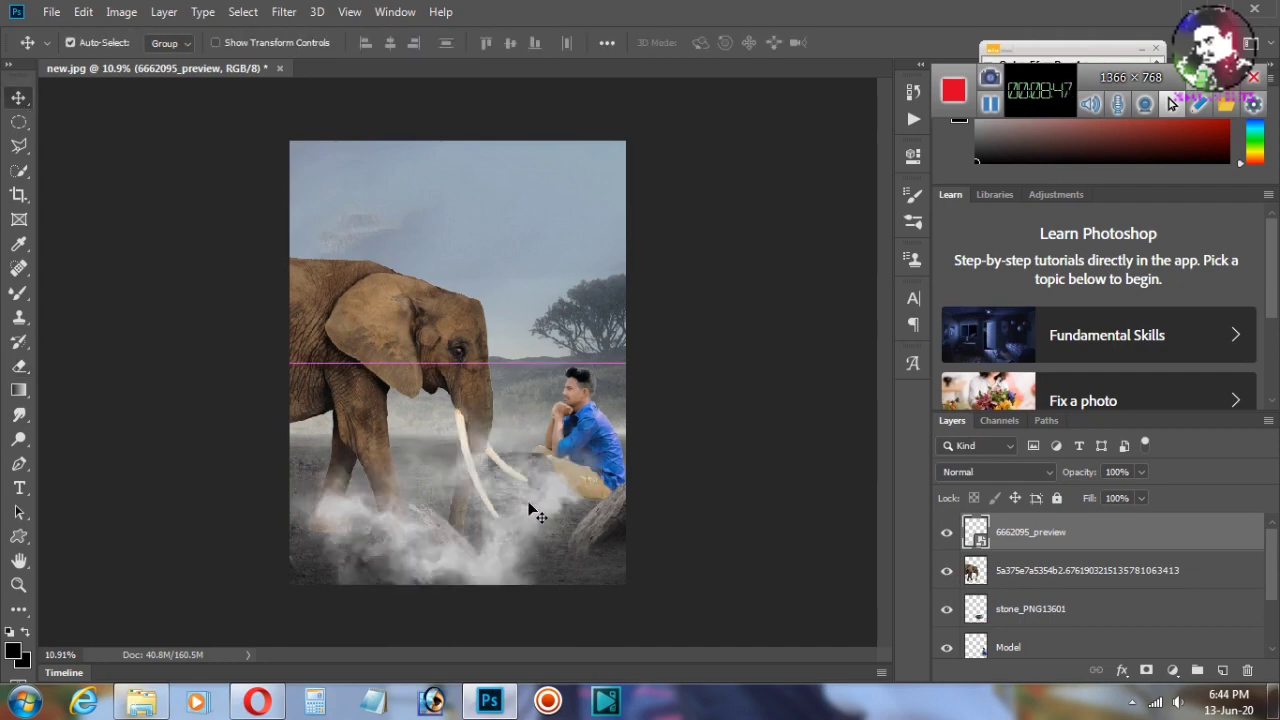
# Step: Free-transform the smoke, shifting it down-right and rotating it to about 36°
pyautogui.hotkey('ctrl', 't')
pyautogui.moveTo(622, 373)
pyautogui.mouseDown()
pyautogui.moveTo(657, 465)
pyautogui.moveTo(587, 495)
pyautogui.mouseUp()
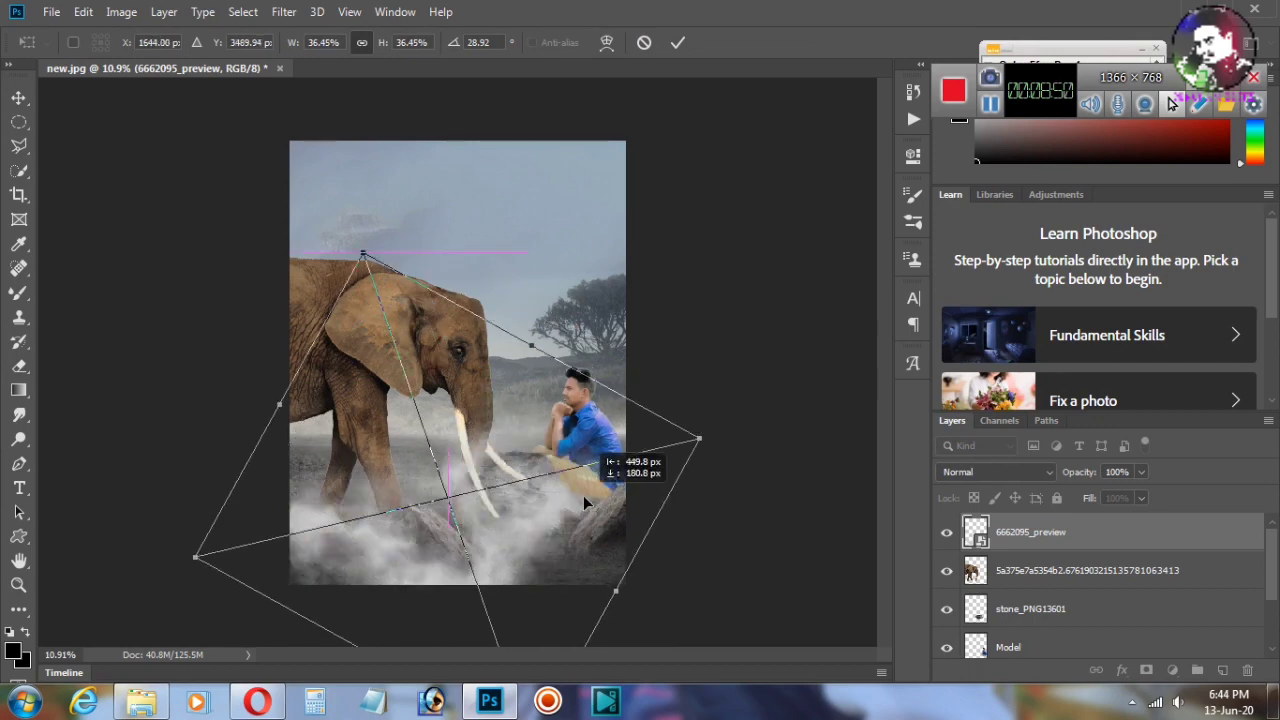
pyautogui.moveTo(664, 438); pyautogui.dragTo(673, 471)
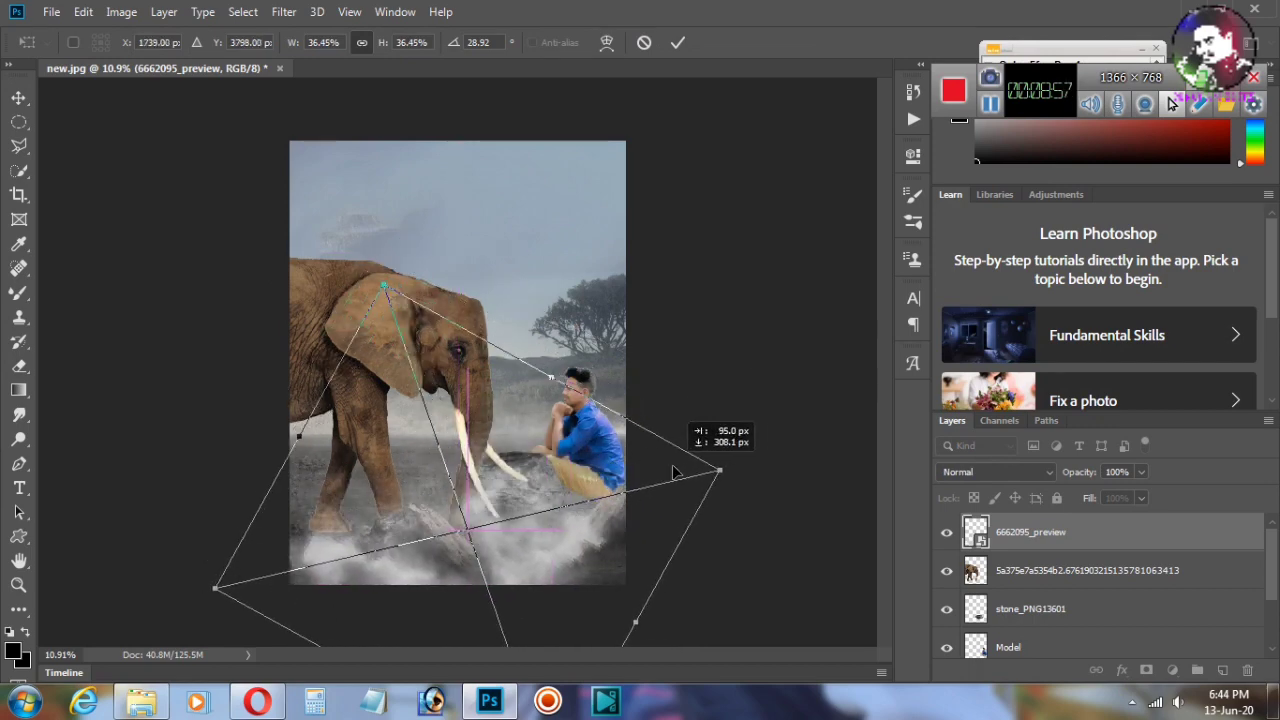
pyautogui.moveTo(766, 457); pyautogui.dragTo(770, 525)
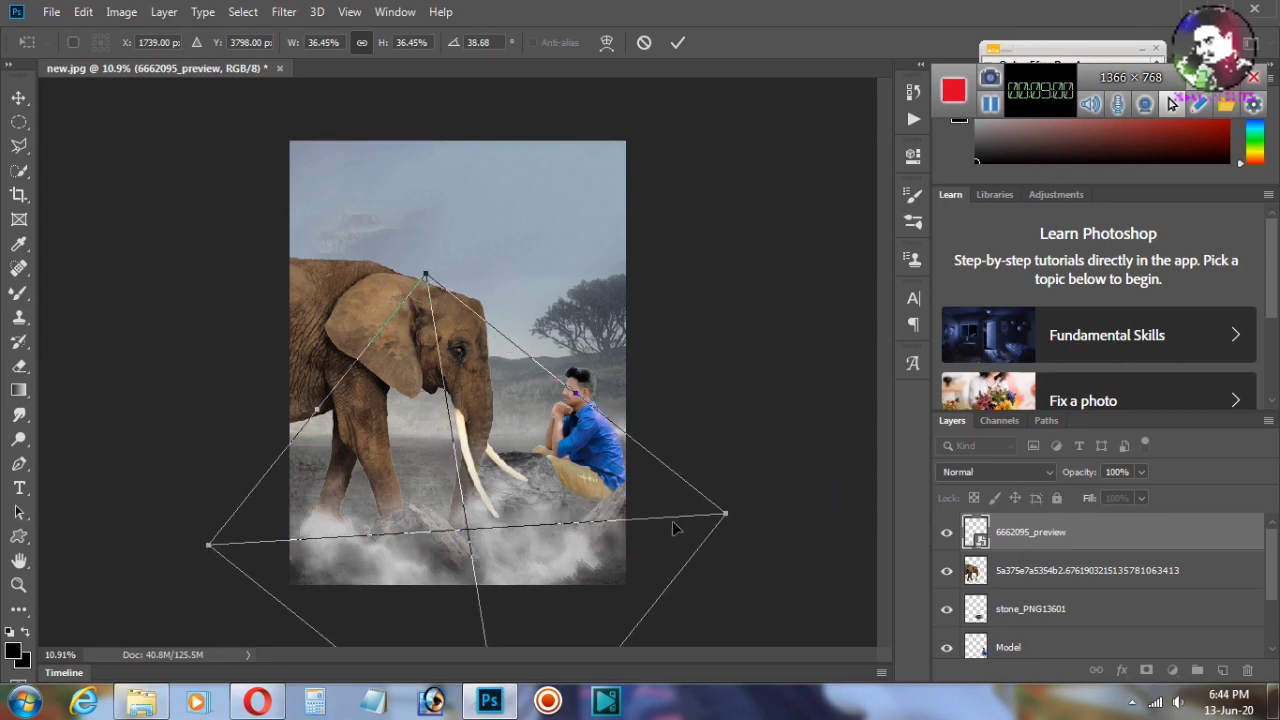
pyautogui.moveTo(674, 526)
pyautogui.mouseDown()
pyautogui.moveTo(720, 520)
pyautogui.moveTo(677, 537)
pyautogui.mouseUp()
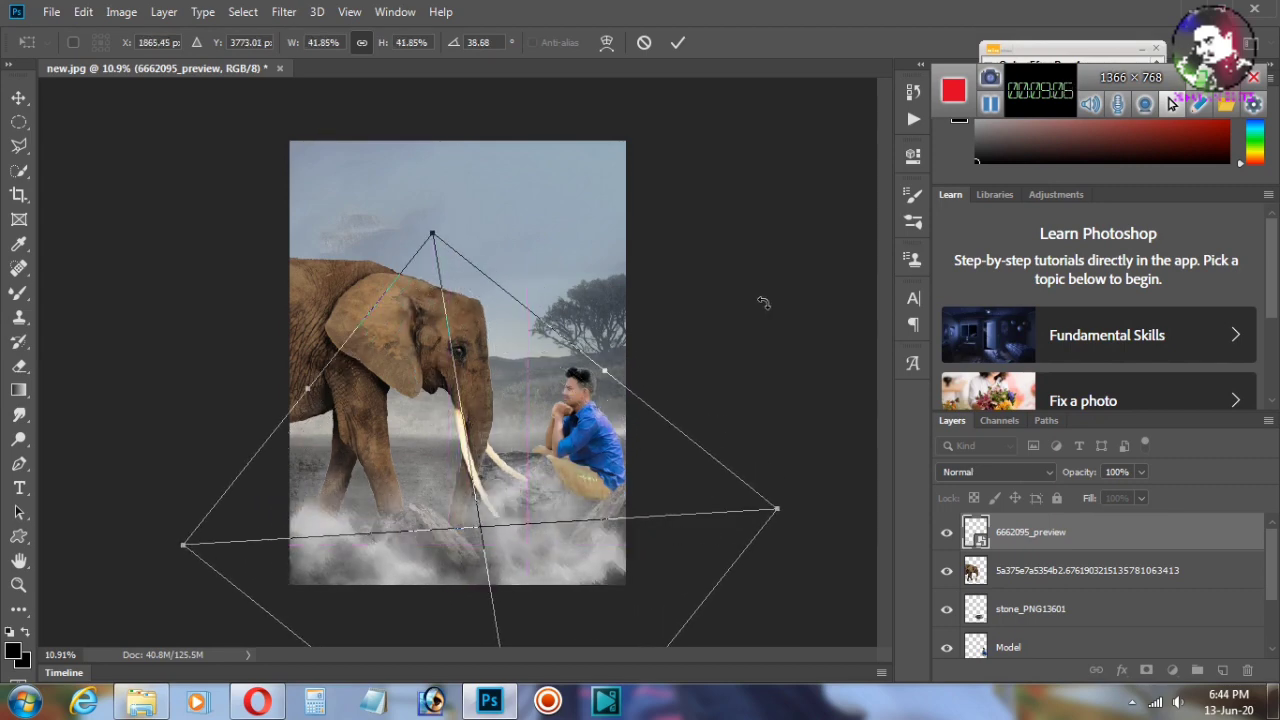
pyautogui.click(677, 42)
# Step: Set the smoke layer's opacity to 62%
pyautogui.click(1141, 472)
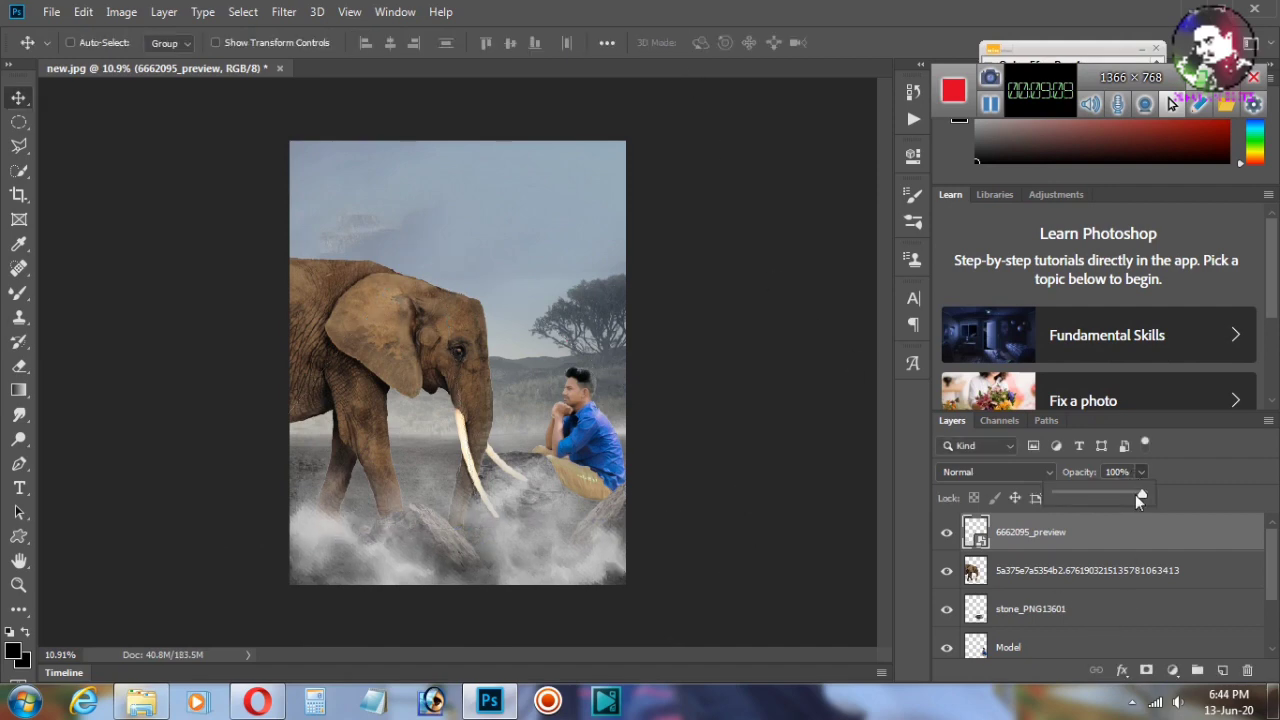
pyautogui.moveTo(1133, 494); pyautogui.dragTo(1110, 494)
pyautogui.click(1075, 572)
pyautogui.click(1070, 525)
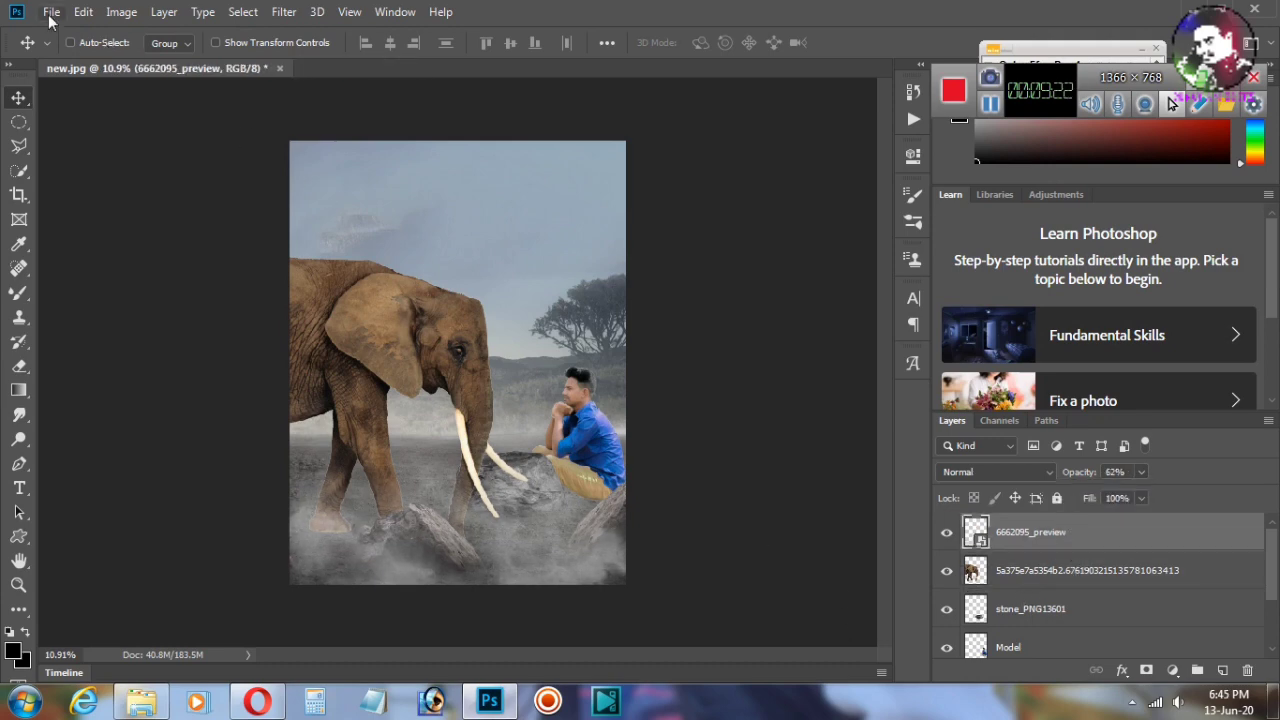
# Step: Place netclipart.com-stair-steps-clipart-2293671 scaled to about 13.57% at the top centre of the sky
pyautogui.click(51, 12)
pyautogui.click(129, 311)
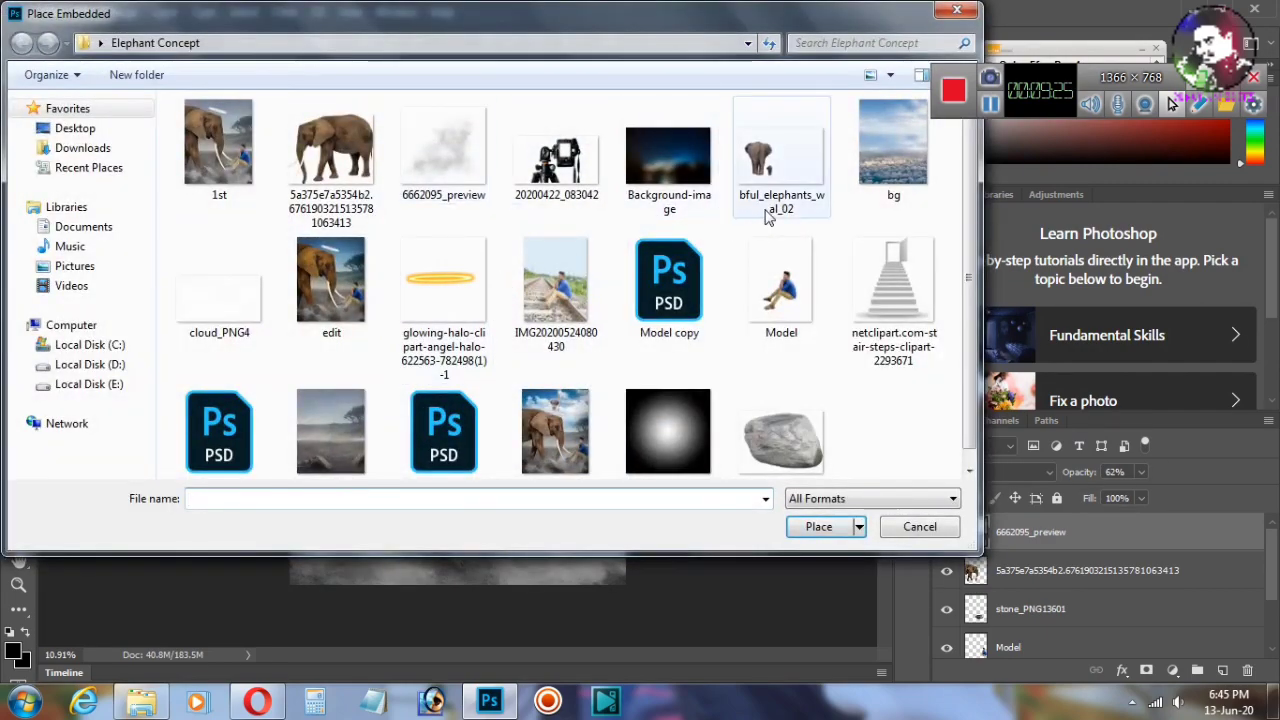
pyautogui.doubleClick(893, 290)
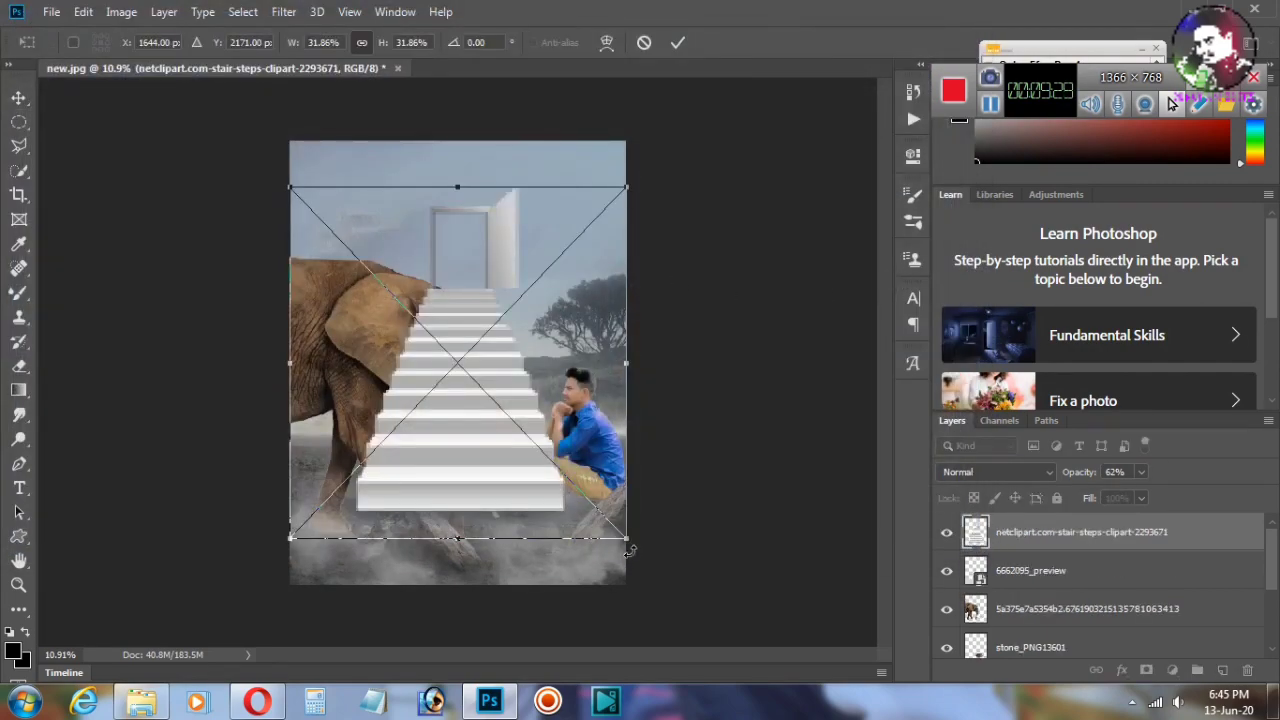
pyautogui.moveTo(630, 548); pyautogui.dragTo(471, 366)
pyautogui.moveTo(451, 303)
pyautogui.mouseDown()
pyautogui.moveTo(539, 233)
pyautogui.moveTo(559, 233)
pyautogui.mouseUp()
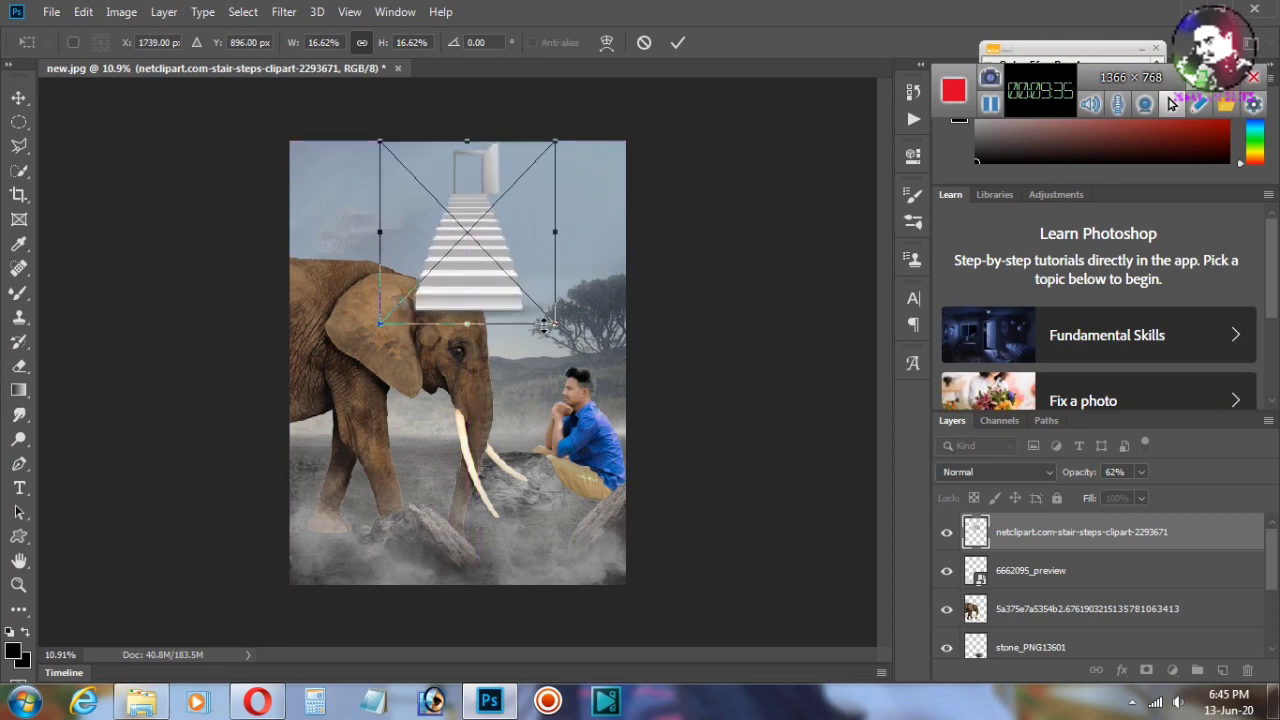
pyautogui.moveTo(551, 322)
pyautogui.mouseDown()
pyautogui.moveTo(540, 303)
pyautogui.moveTo(467, 289)
pyautogui.moveTo(496, 259)
pyautogui.mouseUp()
pyautogui.click(675, 43)
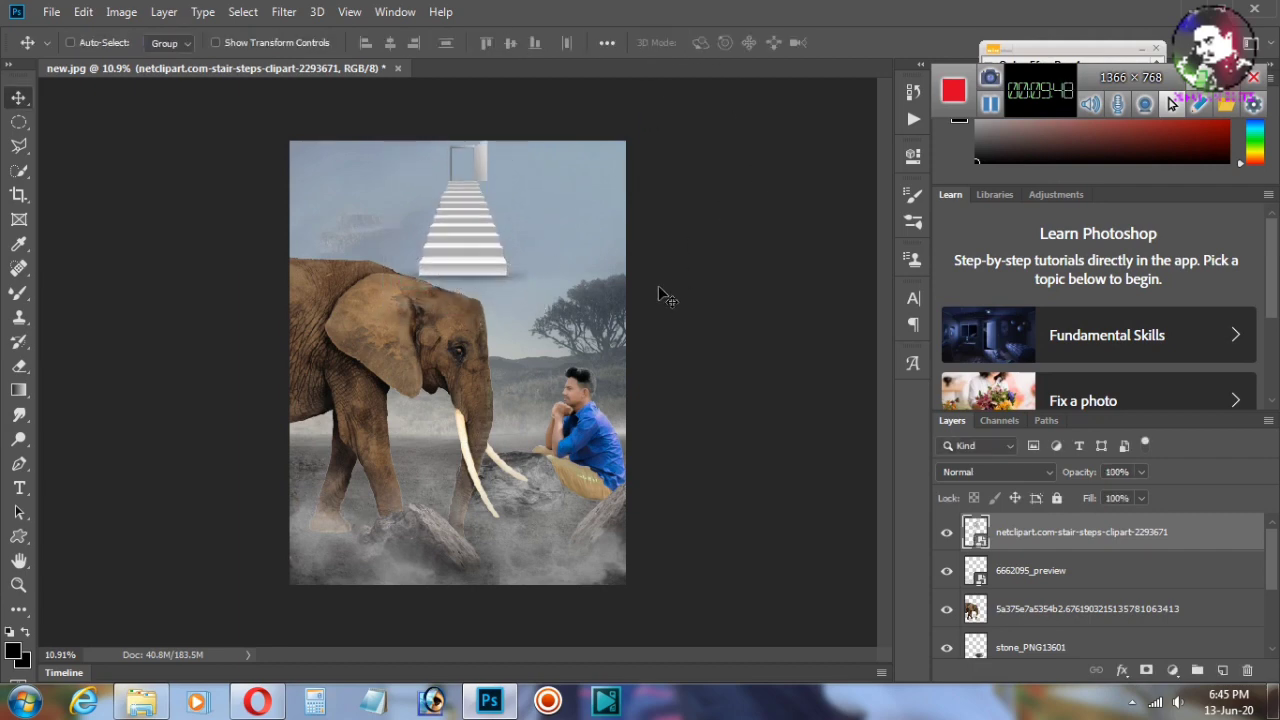
# Step: Place the glowing halo image as an embedded layer
pyautogui.click(51, 11)
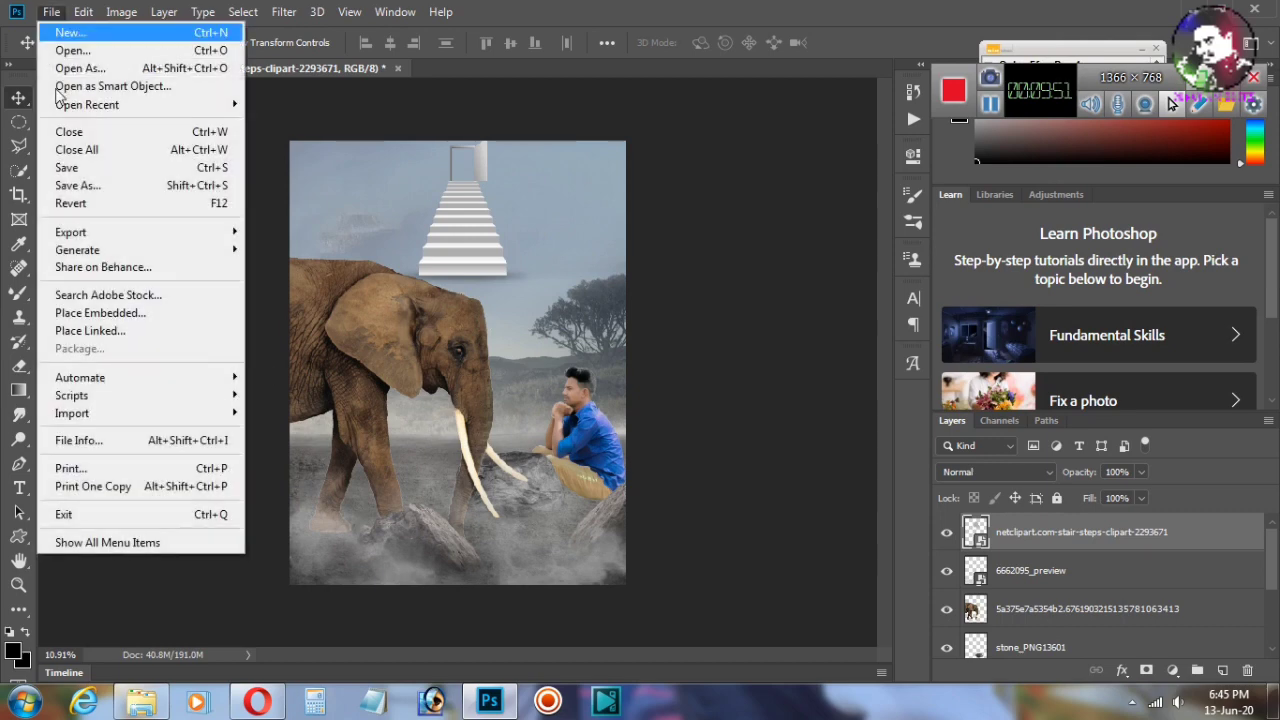
pyautogui.click(110, 308)
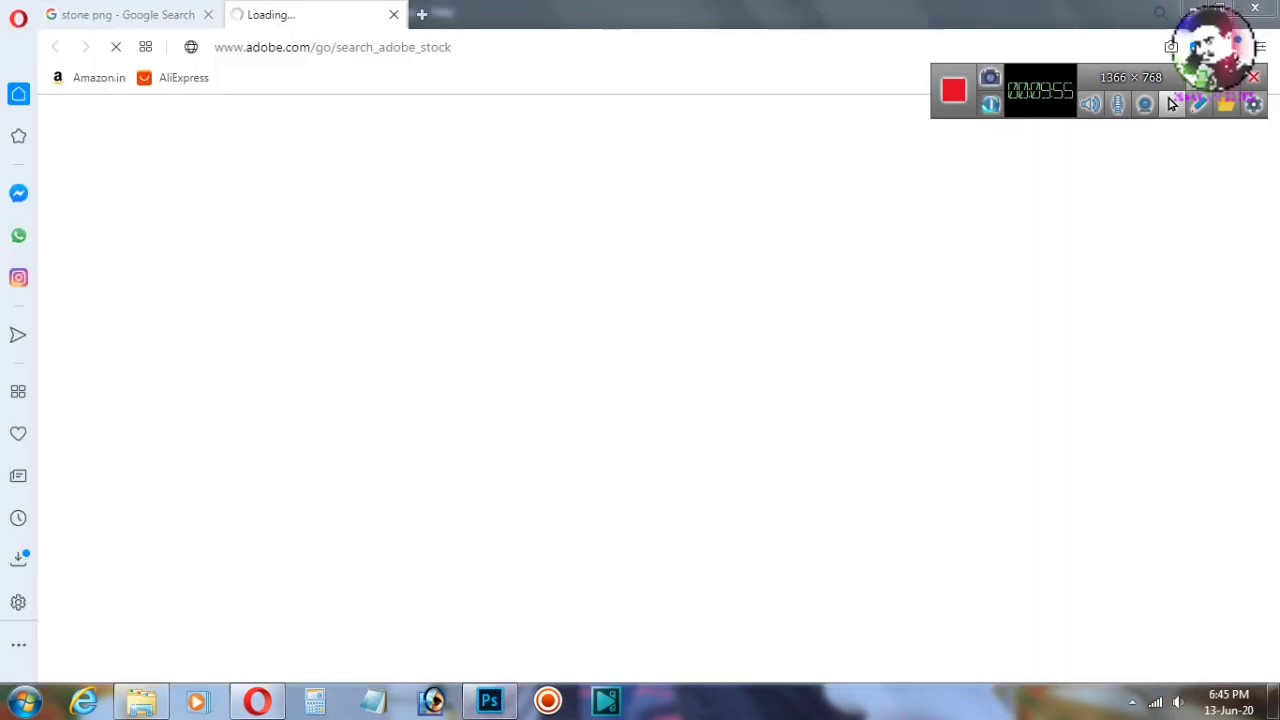
pyautogui.hotkey('alt', 'Tab')
pyautogui.click(56, 14)
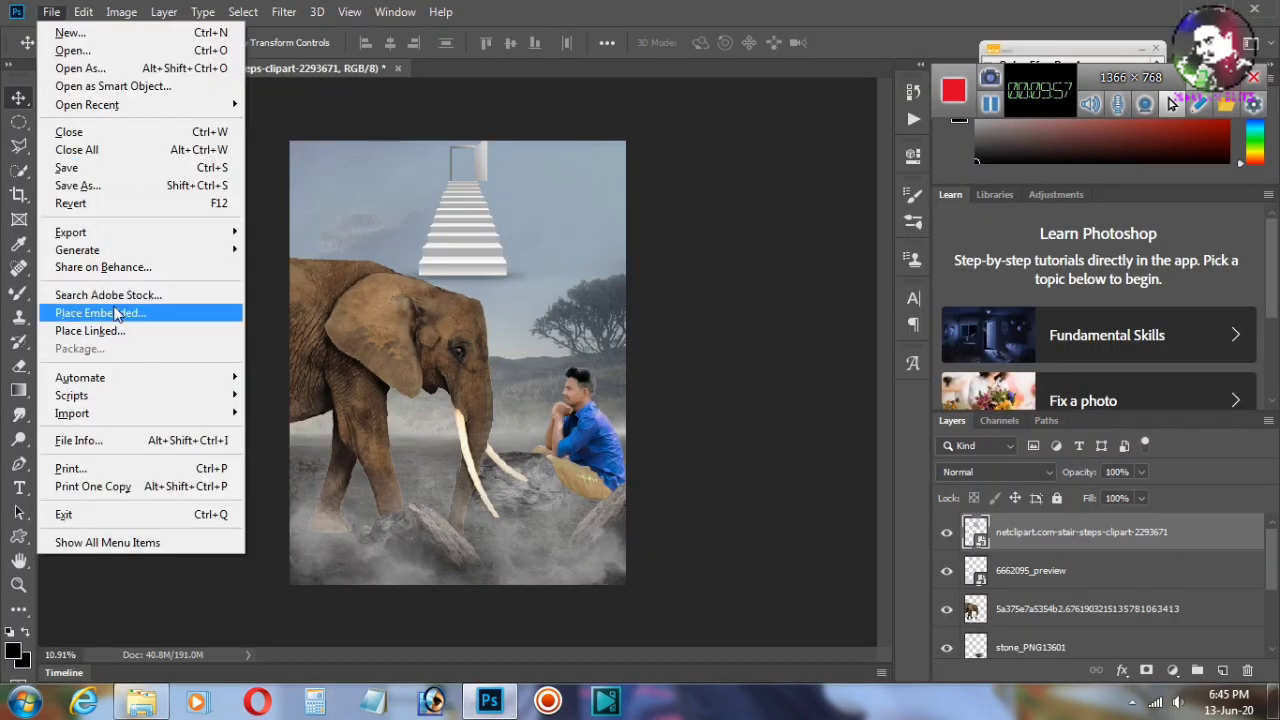
pyautogui.click(110, 311)
pyautogui.doubleClick(409, 295)
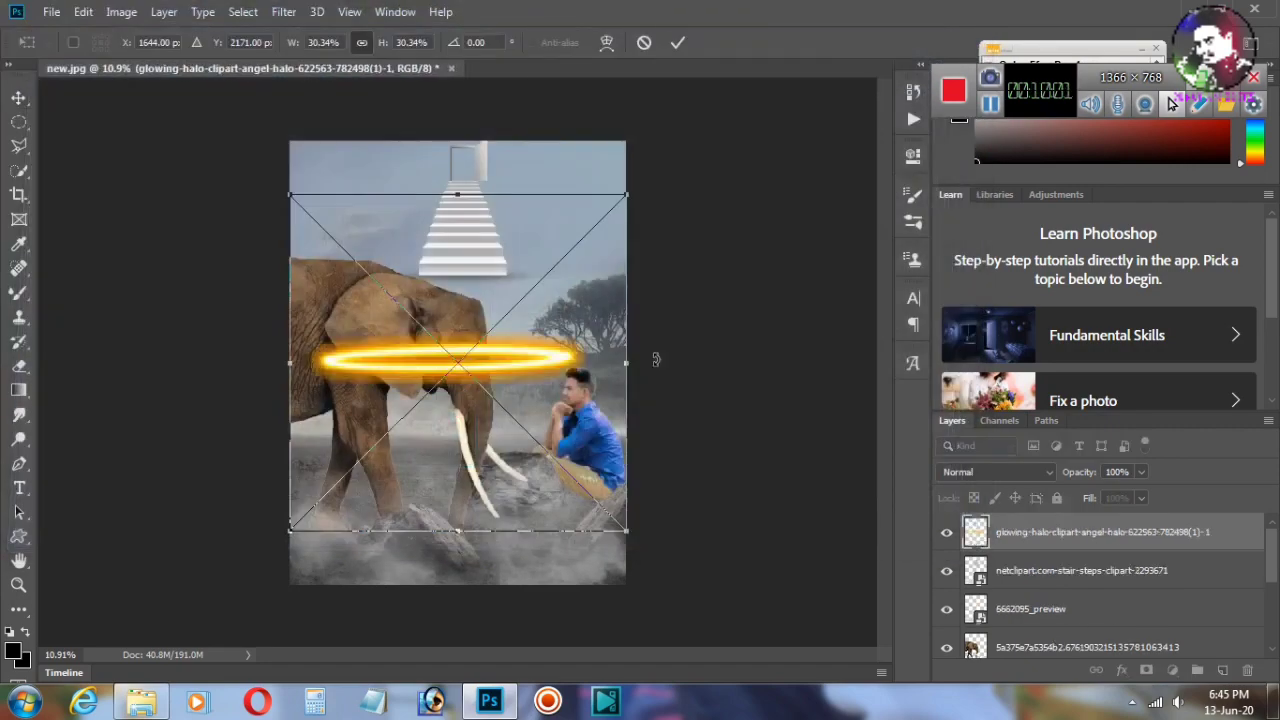
# Step: Scale the halo to 9.95%, rotate it 15.21°, and set it at the stairs' foot
pyautogui.moveTo(626, 531); pyautogui.dragTo(458, 361)
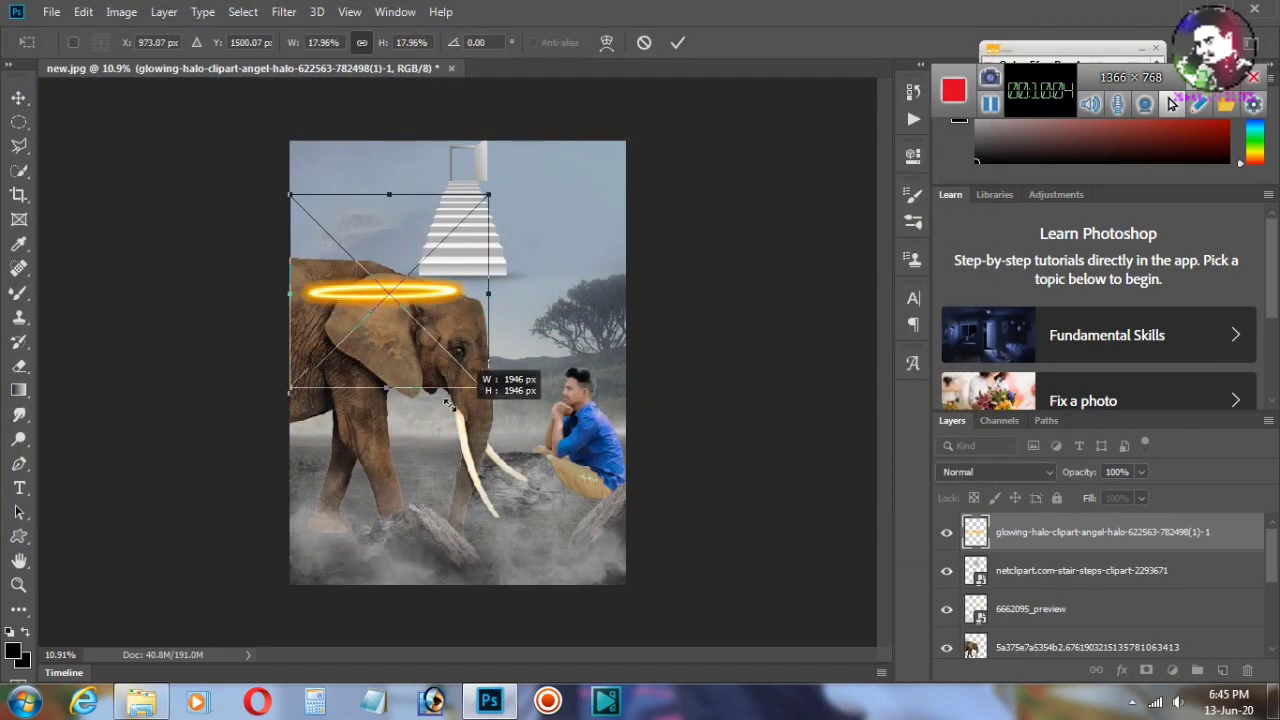
pyautogui.moveTo(472, 180); pyautogui.dragTo(495, 215)
pyautogui.moveTo(428, 288)
pyautogui.mouseDown()
pyautogui.moveTo(530, 275)
pyautogui.moveTo(493, 307)
pyautogui.mouseUp()
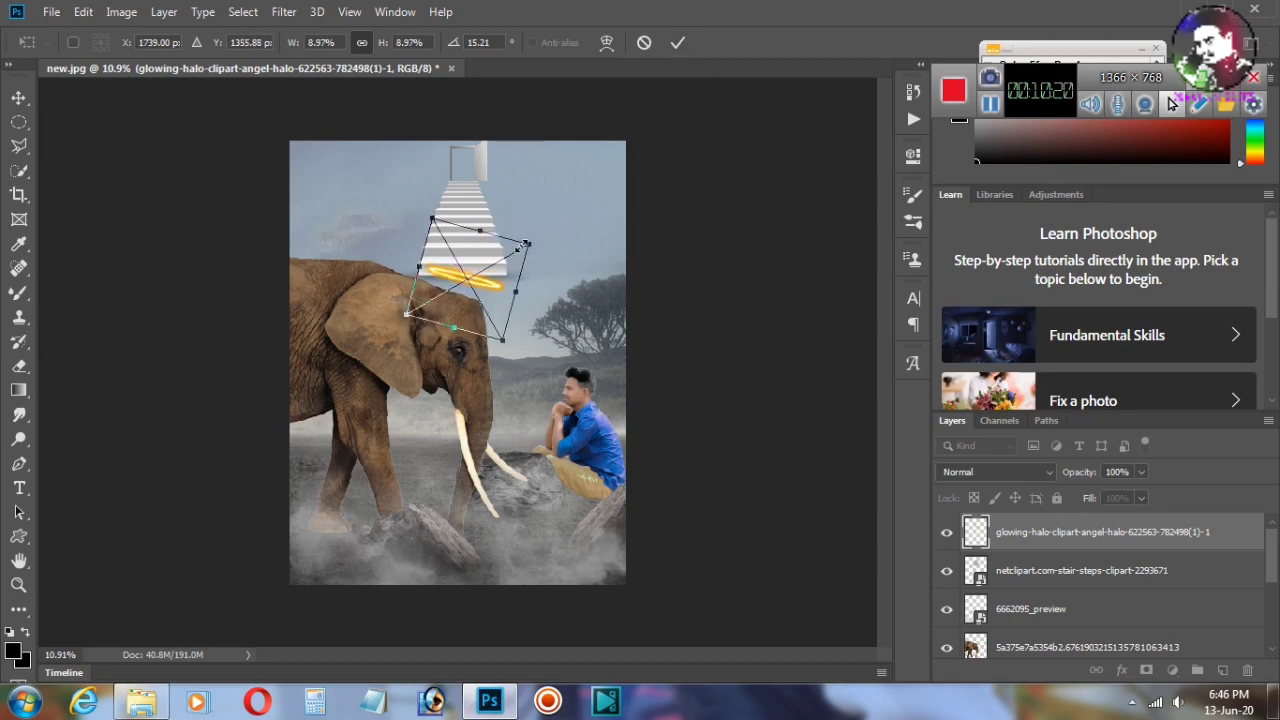
pyautogui.moveTo(528, 243); pyautogui.dragTo(535, 244)
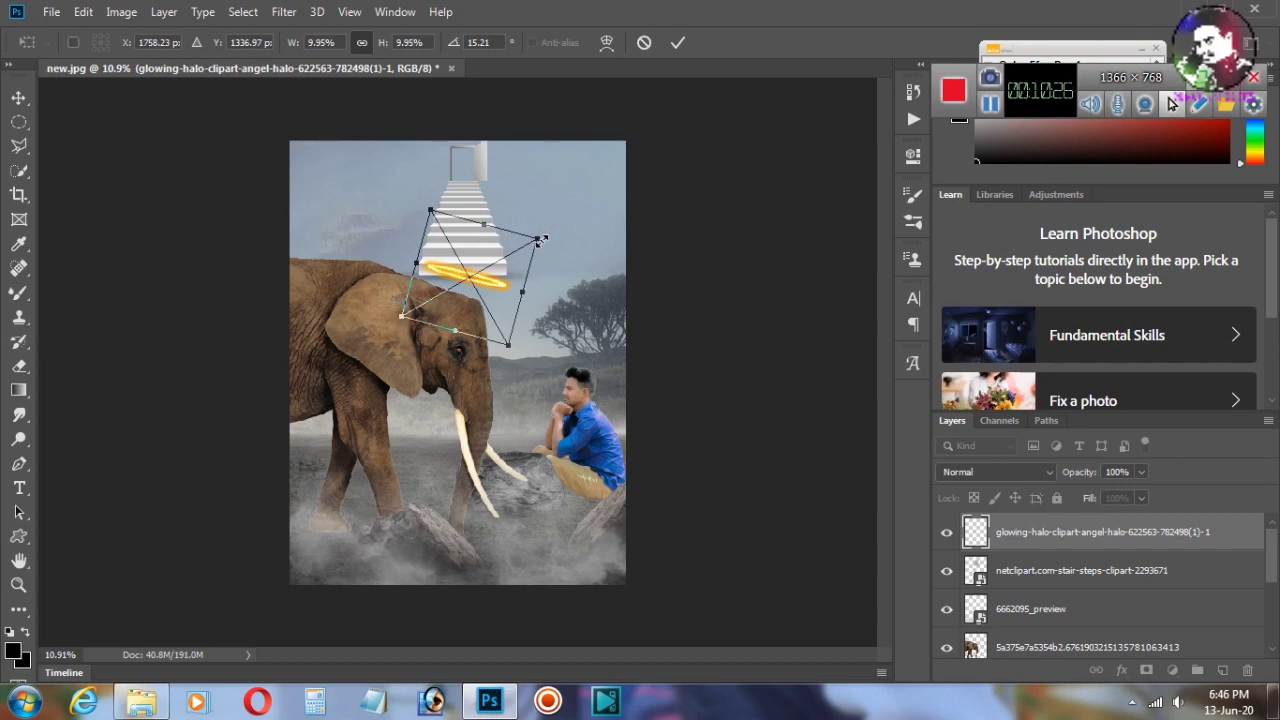
pyautogui.click(678, 44)
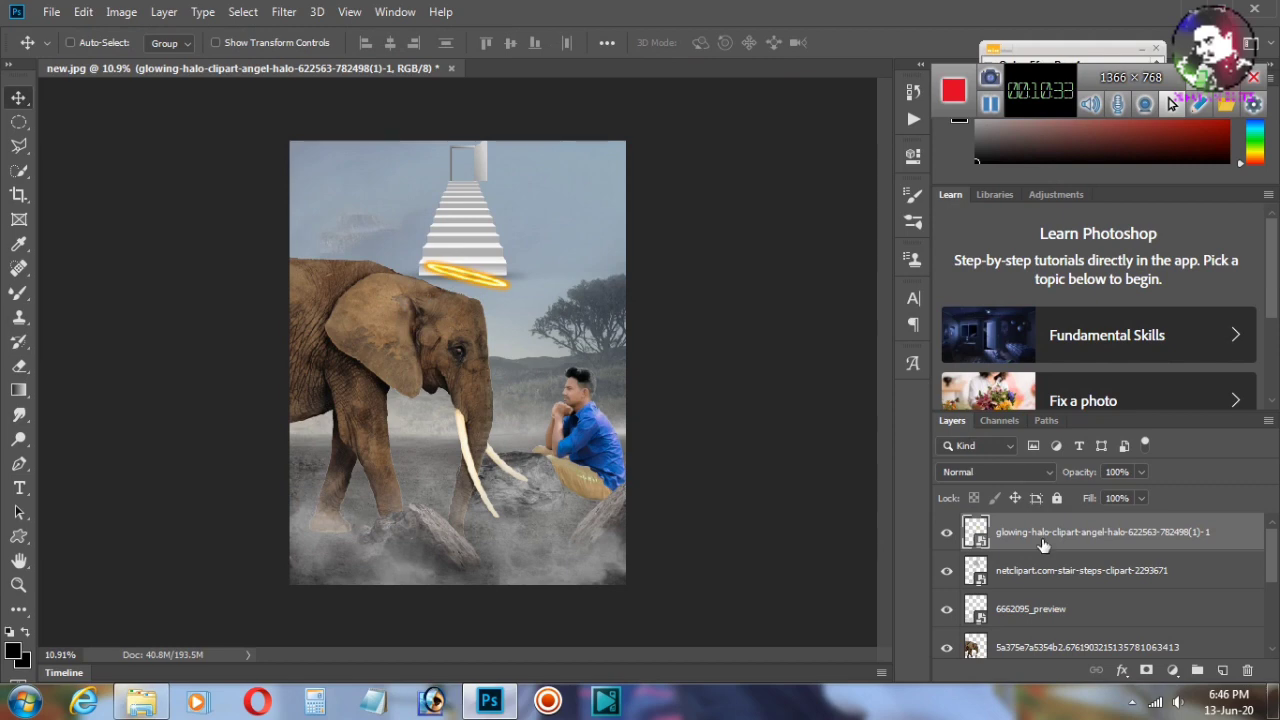
# Step: Apply a Camera Raw Filter to the halo with Blacks +8 and adjusted Saturation
pyautogui.click(284, 12)
pyautogui.click(373, 118)
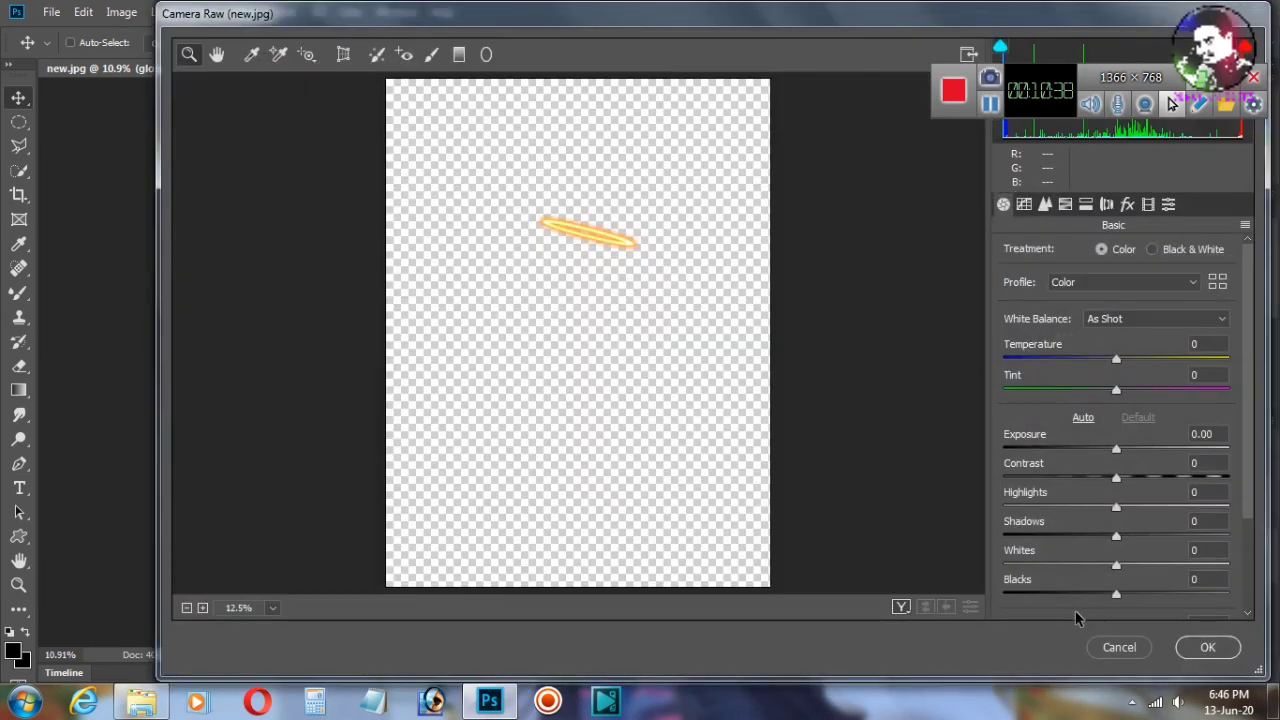
pyautogui.moveTo(1116, 595); pyautogui.dragTo(1007, 597)
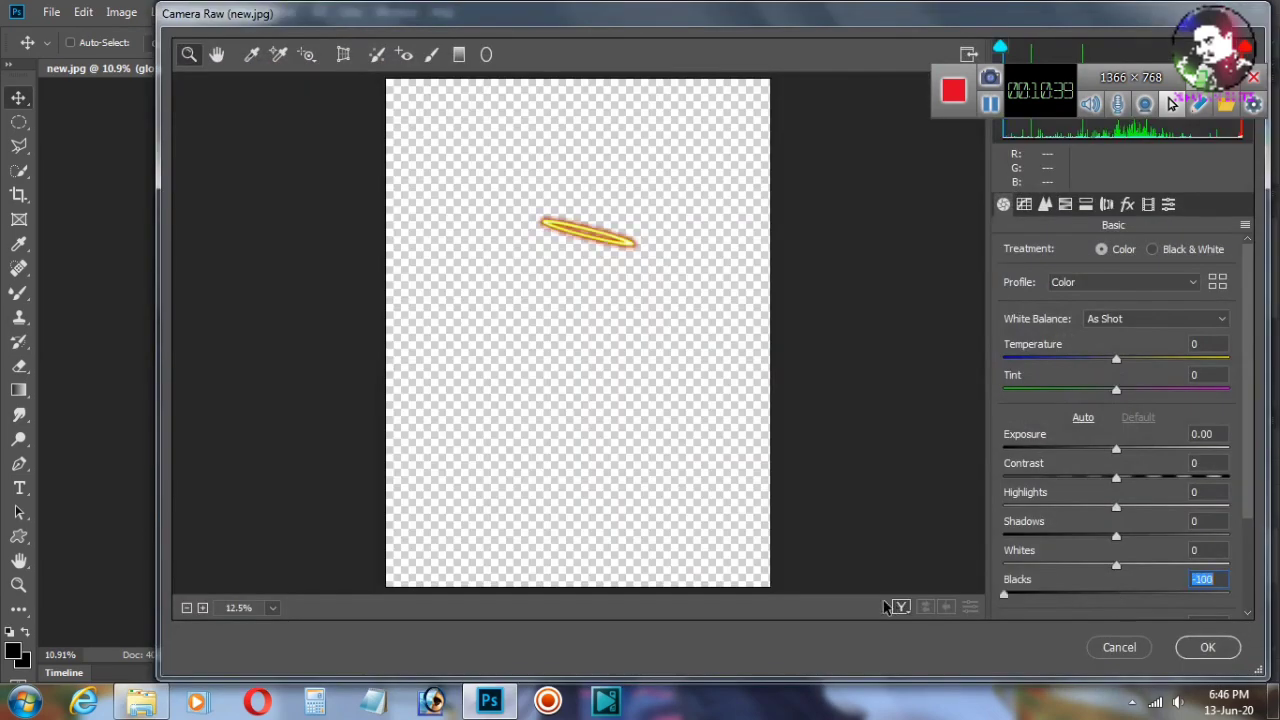
pyautogui.click(1125, 595)
pyautogui.scroll(-3, 1122, 580)
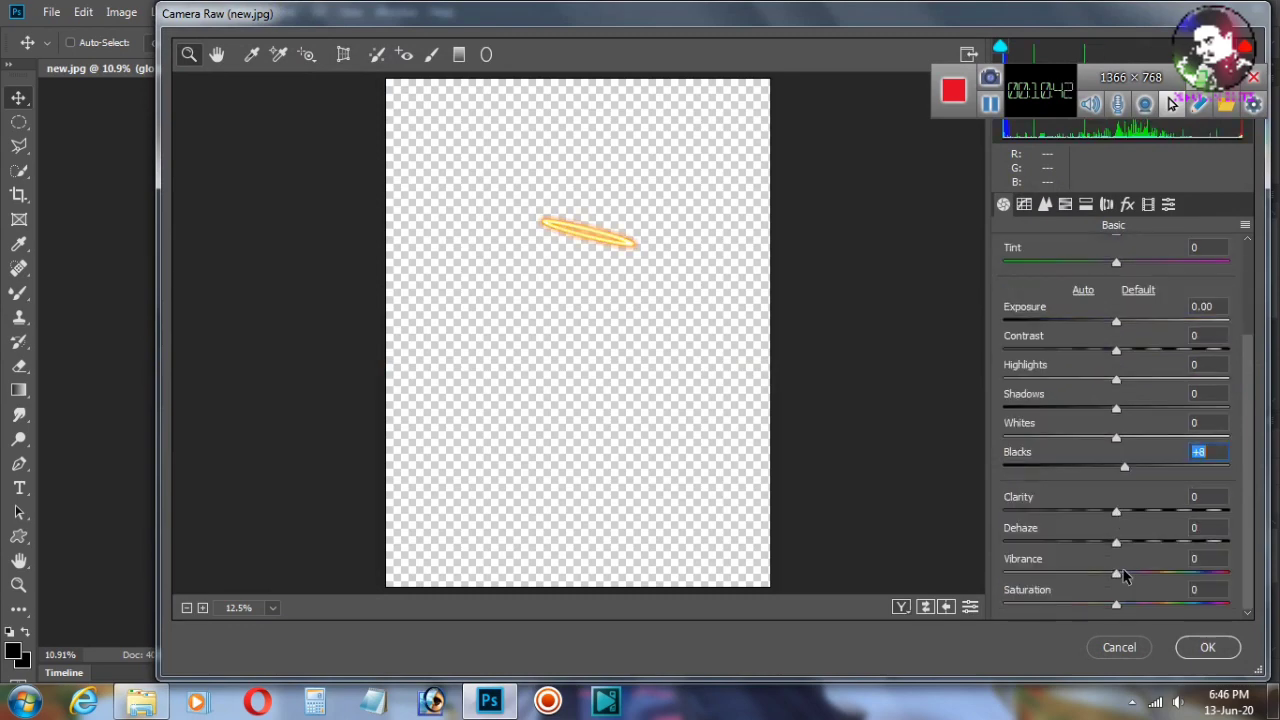
pyautogui.click(1116, 606)
pyautogui.click(1208, 647)
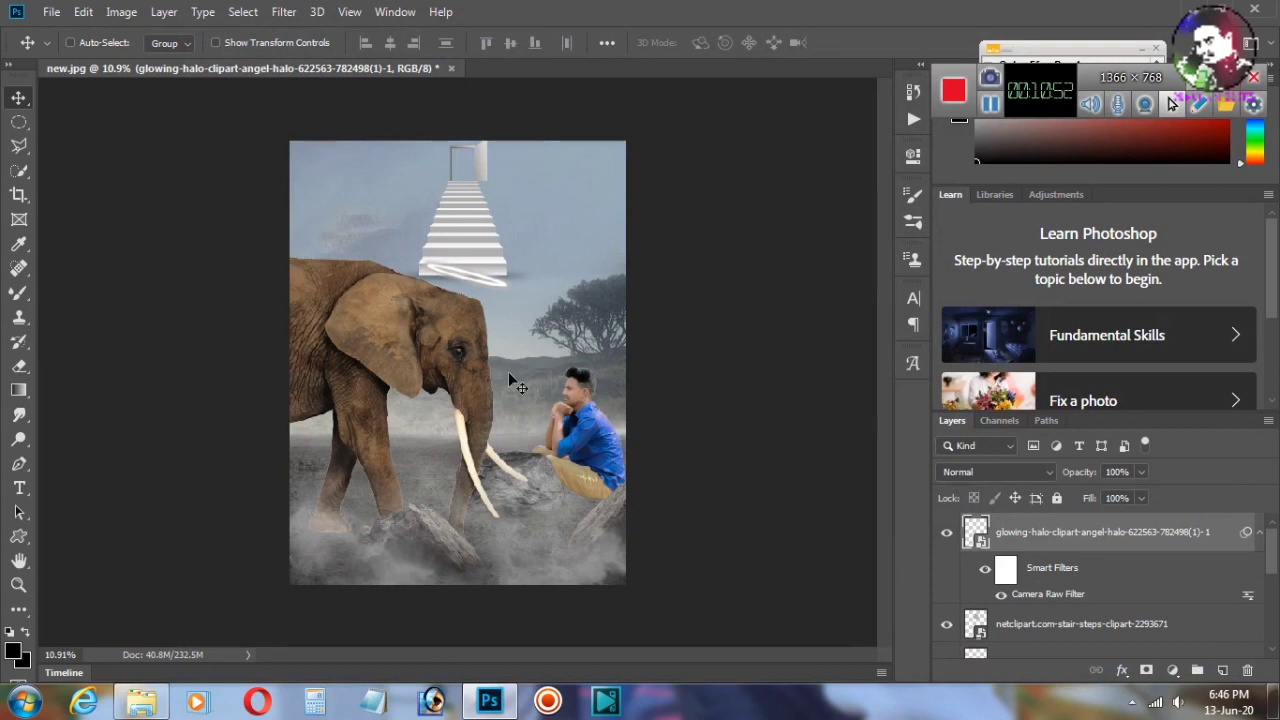
# Step: Select and rasterize the stair layer
pyautogui.click(1040, 628)
pyautogui.click(946, 624)
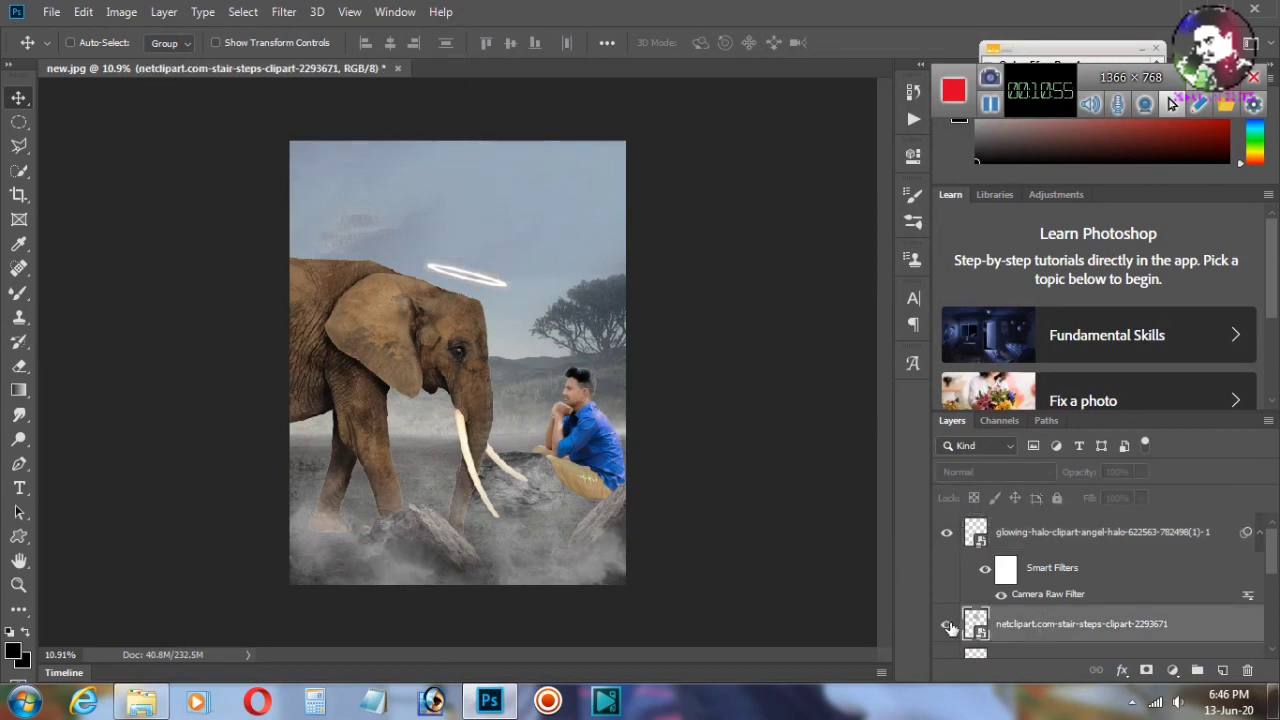
pyautogui.click(18, 366)
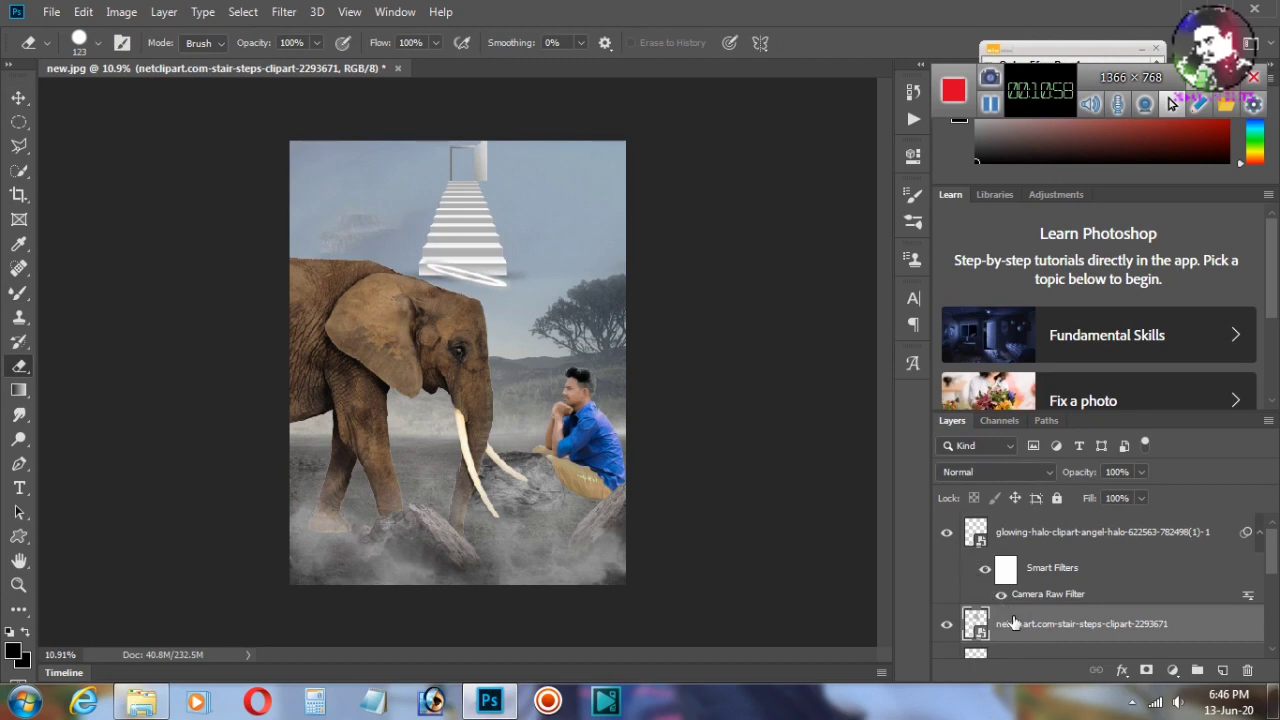
pyautogui.rightClick(1013, 615)
pyautogui.click(1058, 338)
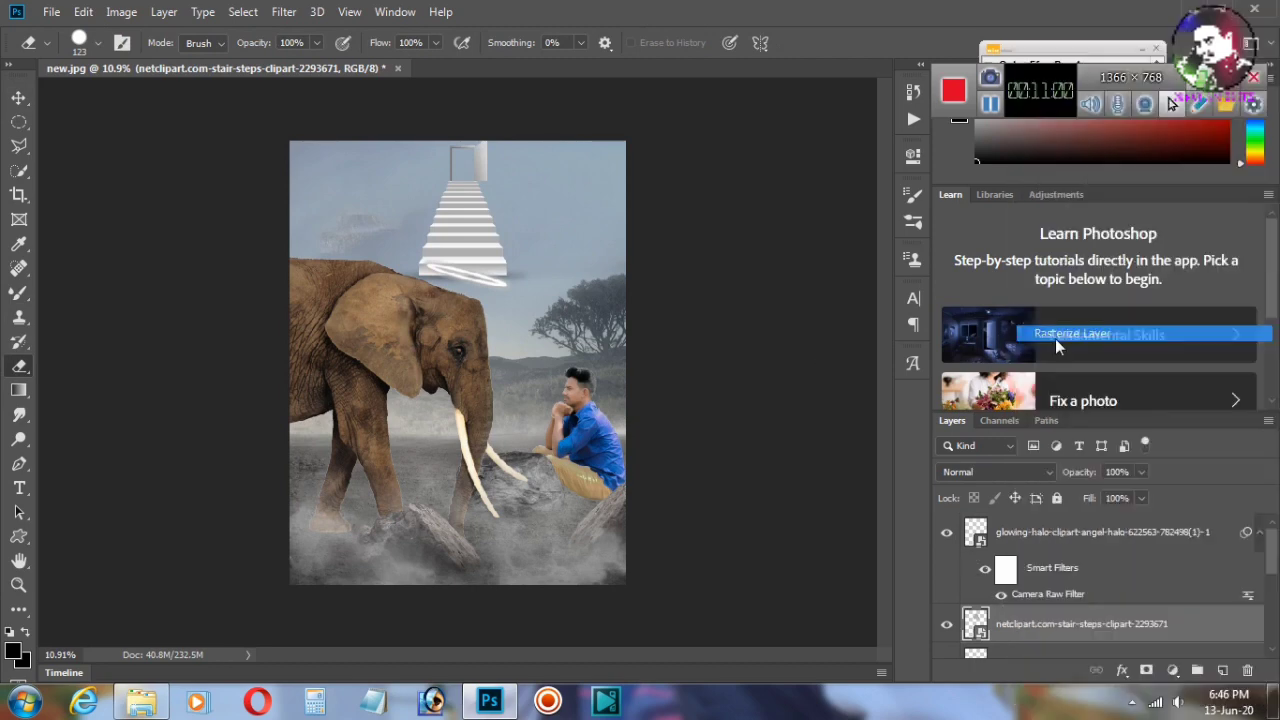
# Step: Set the Eraser to a soft round tip at 480 px
pyautogui.click(100, 46)
pyautogui.click(127, 46)
pyautogui.click(710, 216)
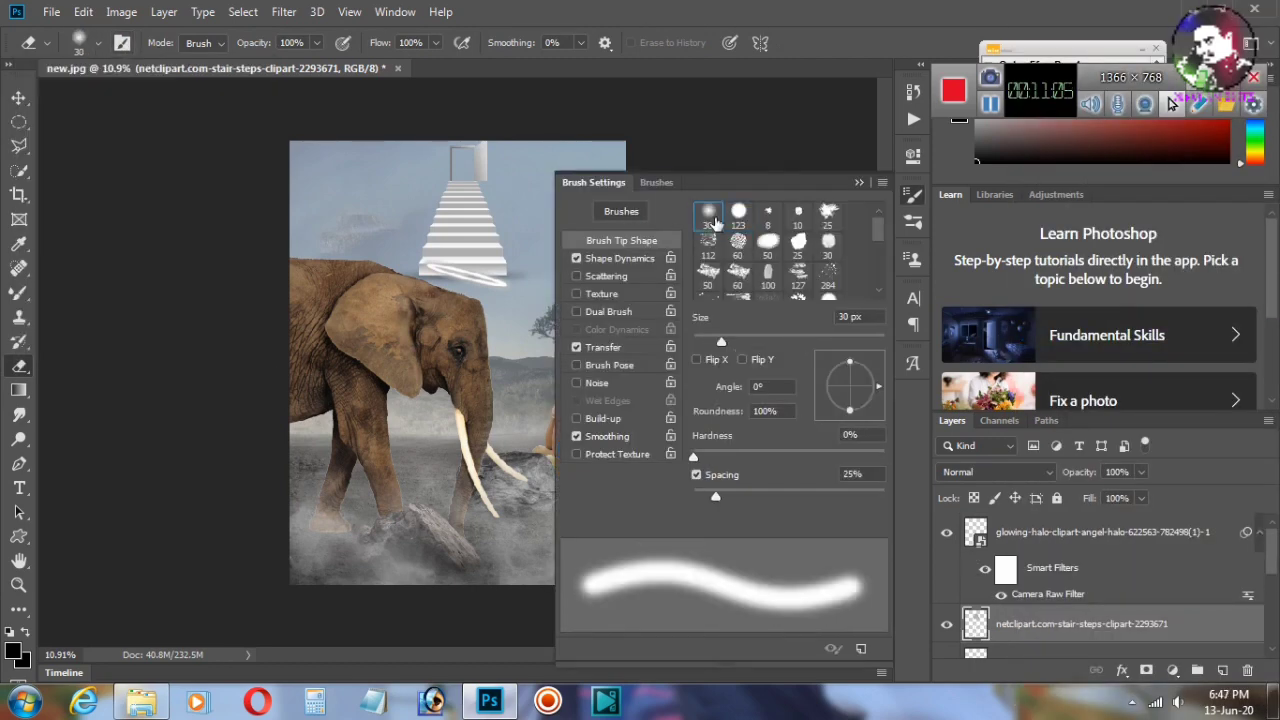
pyautogui.click(859, 187)
pyautogui.click(99, 46)
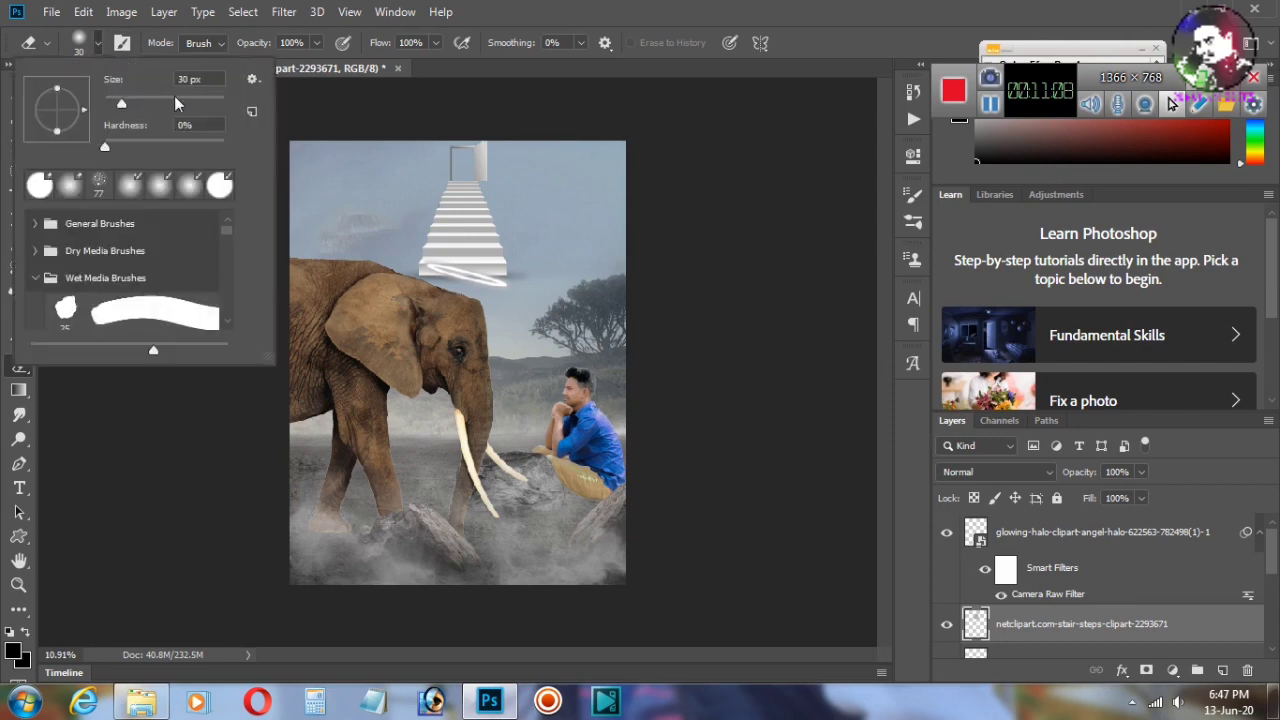
pyautogui.moveTo(174, 97); pyautogui.dragTo(213, 104)
pyautogui.click(513, 314)
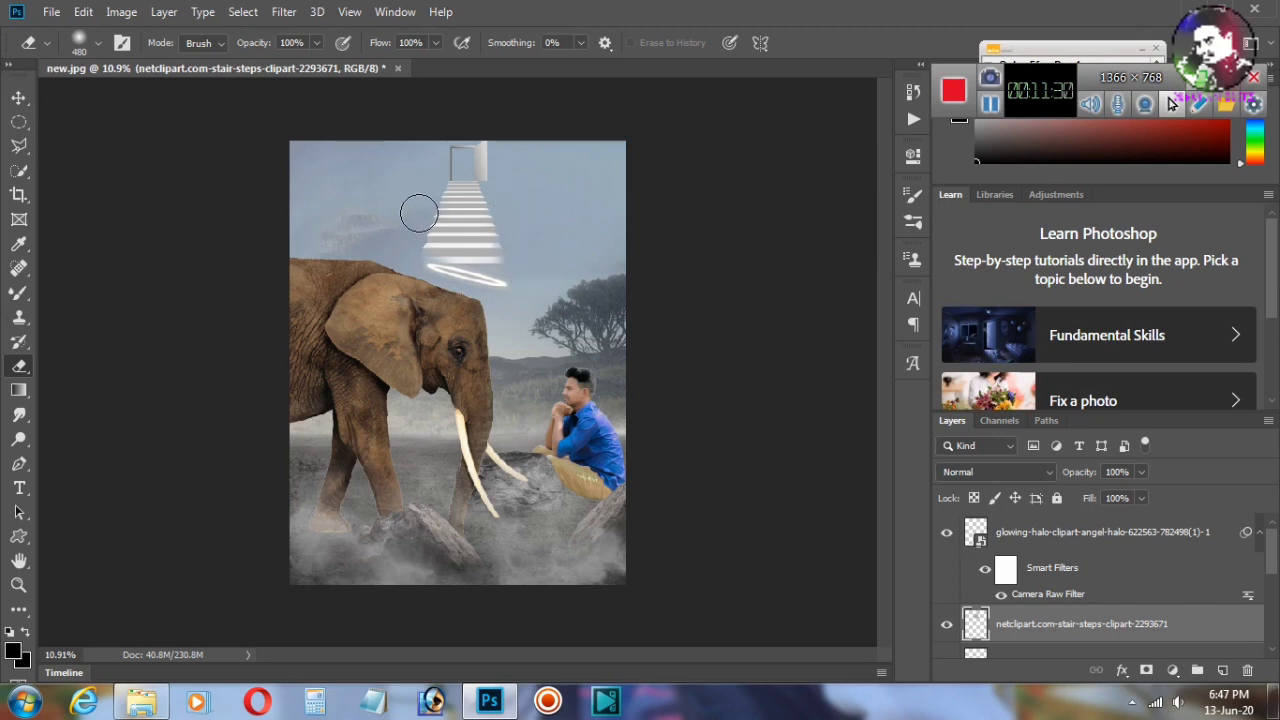
pyautogui.click(51, 12)
# Step: Place bful_elephants_wal_02 scaled to 12.17% and set it on the stairs above the halo
pyautogui.click(100, 313)
pyautogui.click(783, 129)
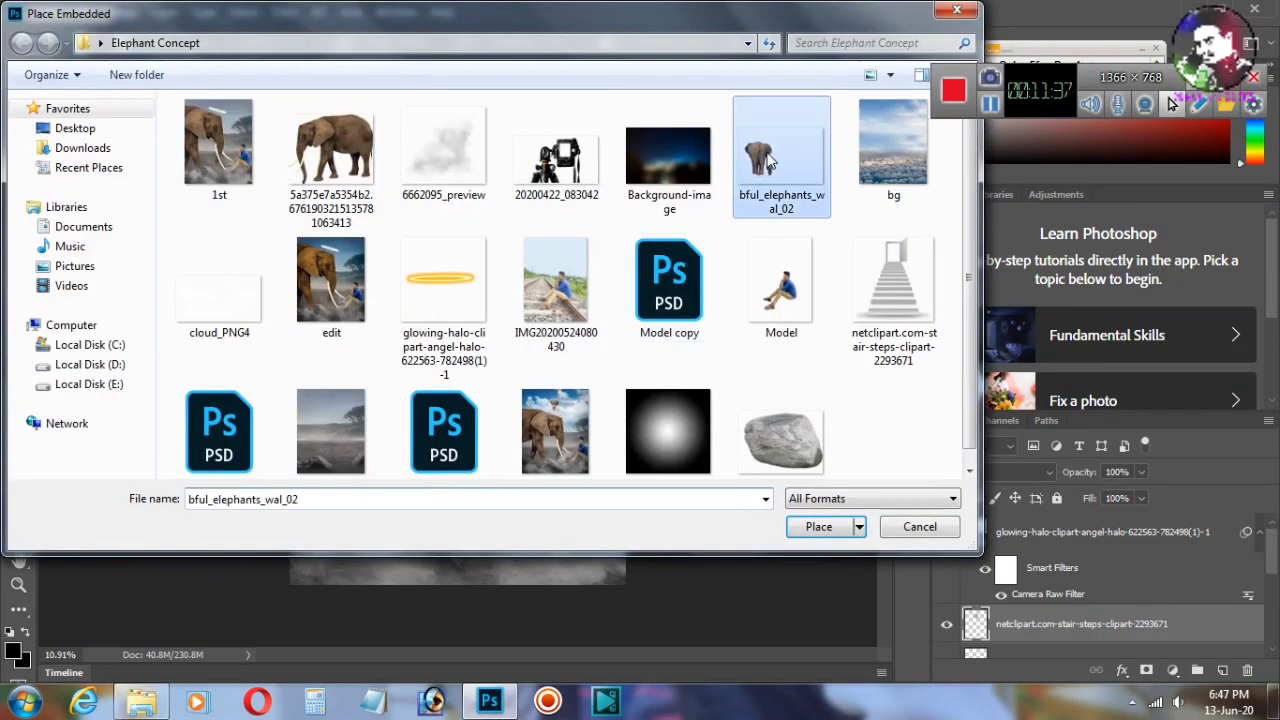
pyautogui.click(823, 526)
pyautogui.moveTo(615, 248); pyautogui.dragTo(472, 340)
pyautogui.moveTo(400, 400); pyautogui.dragTo(540, 200)
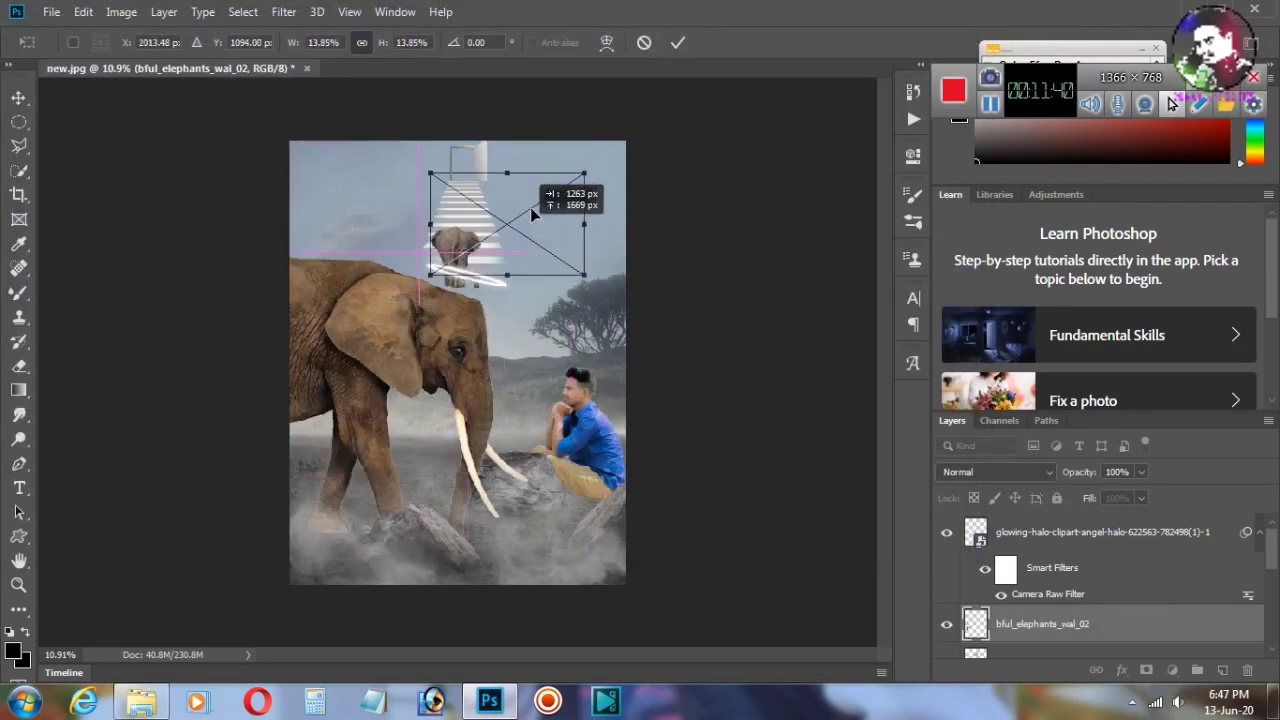
pyautogui.moveTo(582, 155); pyautogui.dragTo(570, 163)
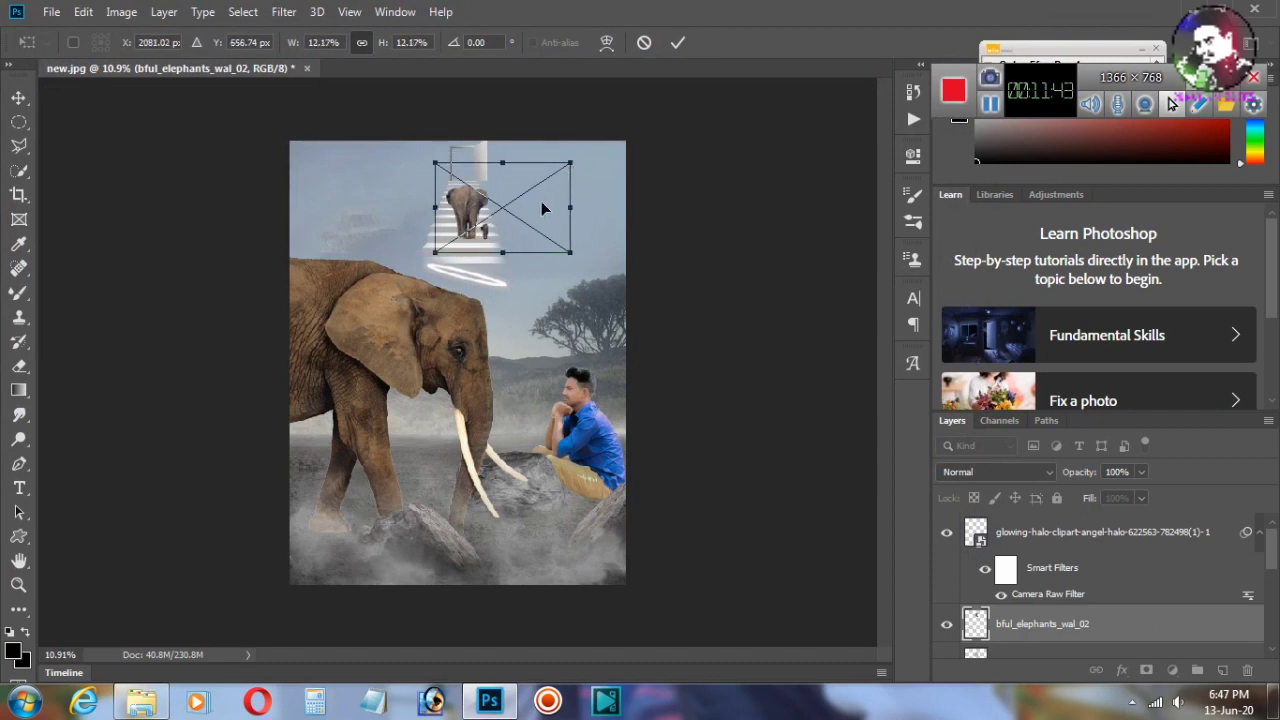
pyautogui.moveTo(500, 210); pyautogui.dragTo(498, 217)
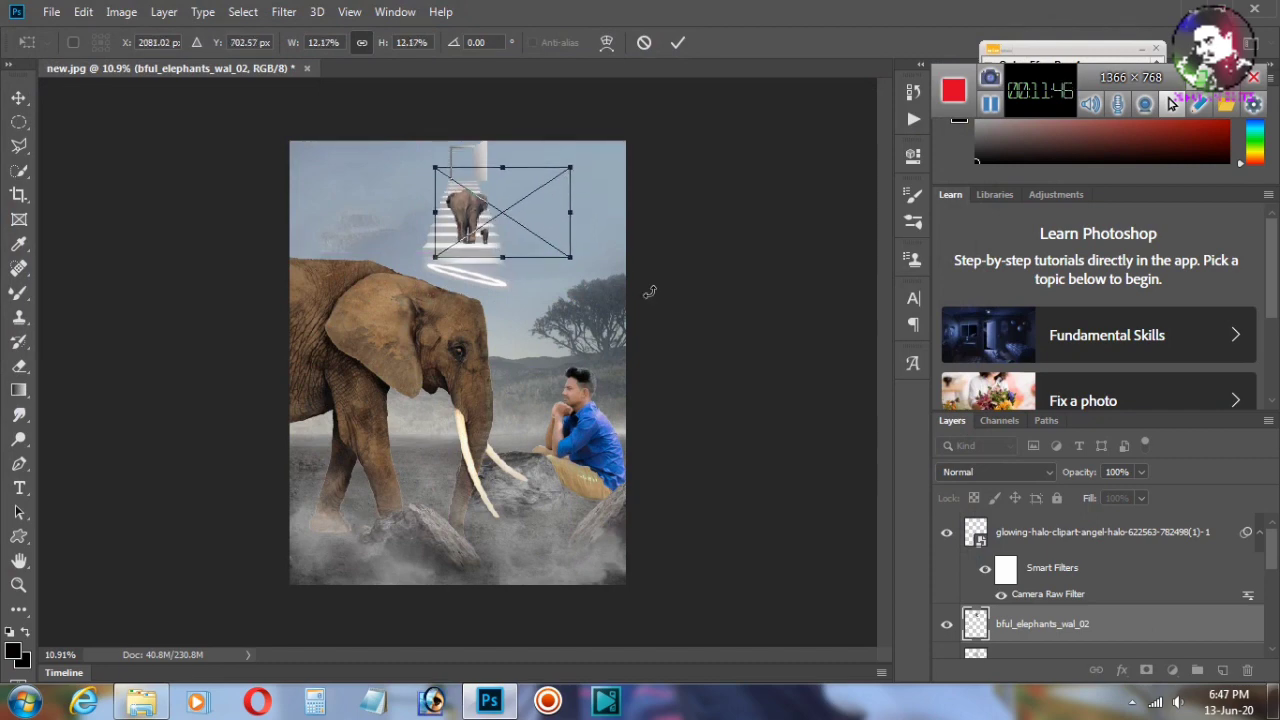
pyautogui.click(679, 45)
pyautogui.press('e')
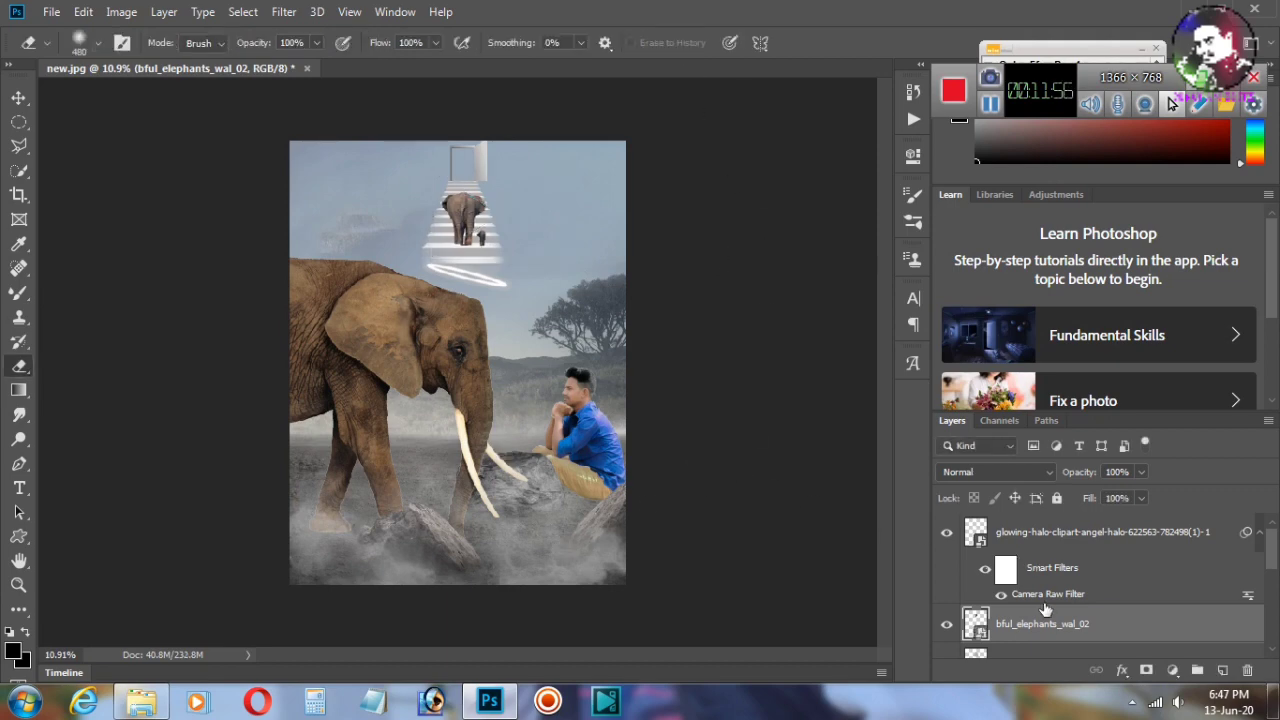
pyautogui.scroll(-5, 1045, 609)
# Step: Place a cloud image up the canvas, then delete that layer again
pyautogui.click(47, 12)
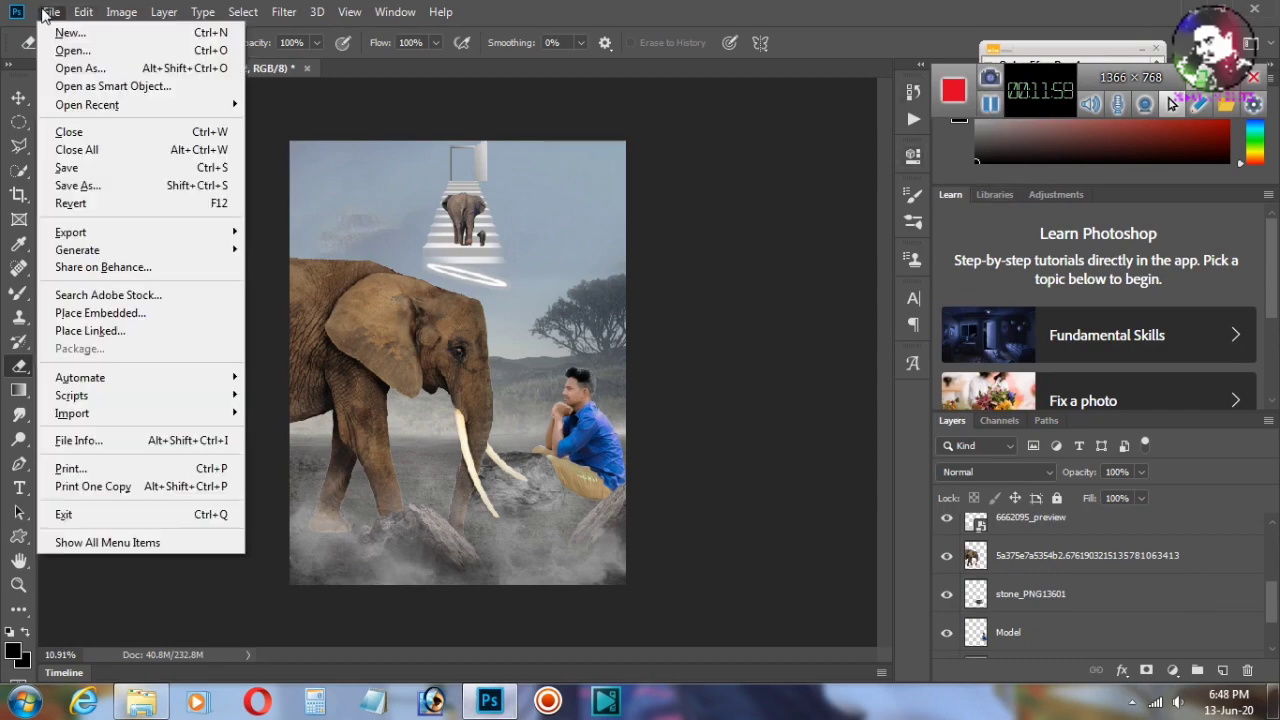
pyautogui.click(100, 313)
pyautogui.press('Escape')
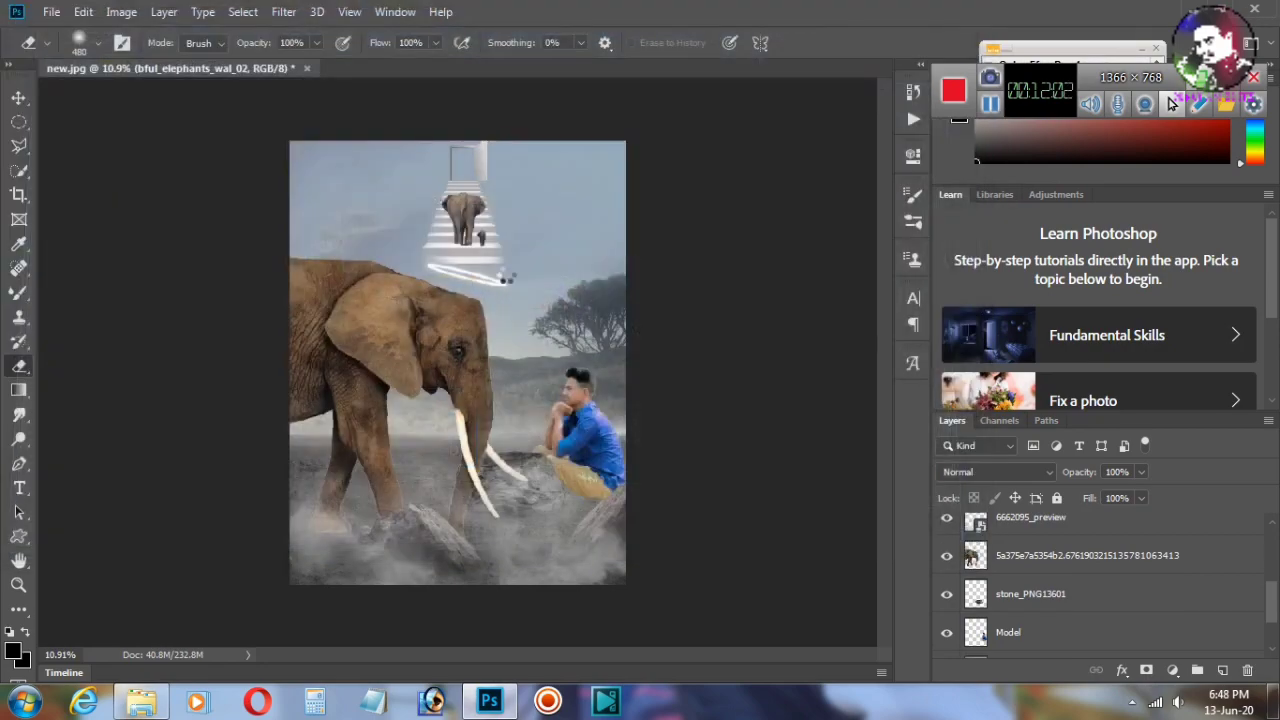
pyautogui.moveTo(585, 305); pyautogui.dragTo(590, 221)
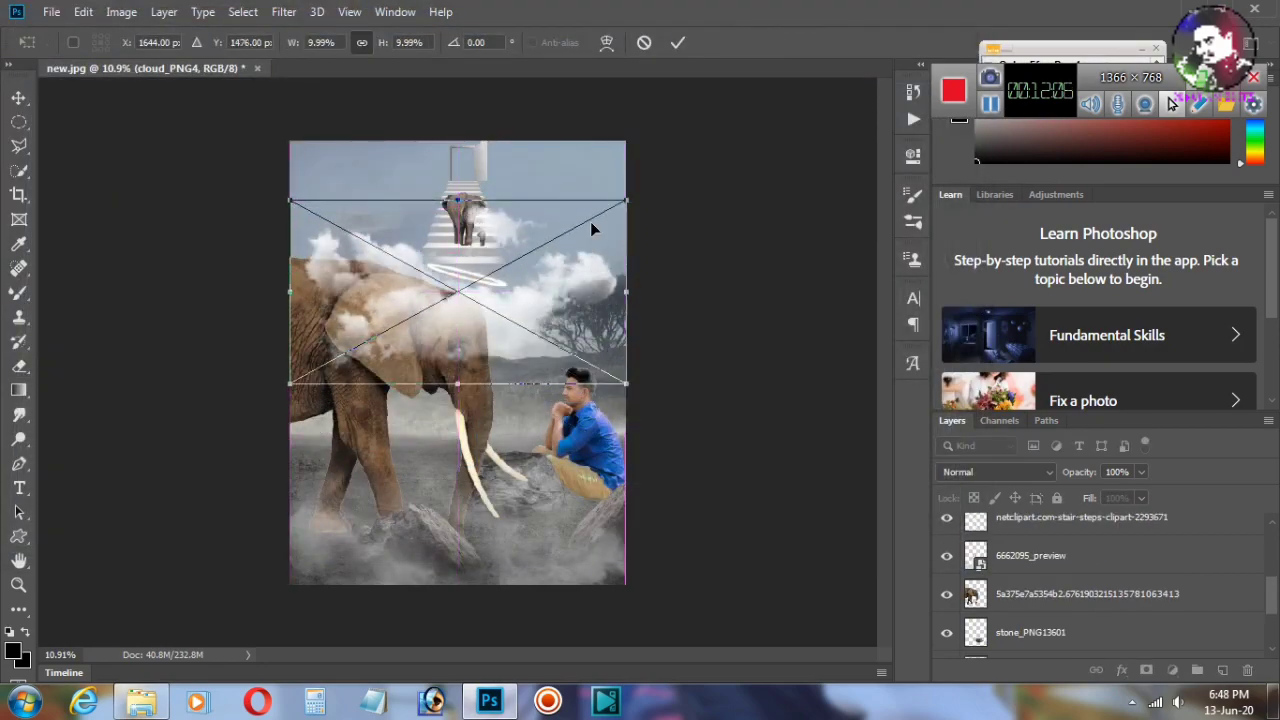
pyautogui.click(678, 42)
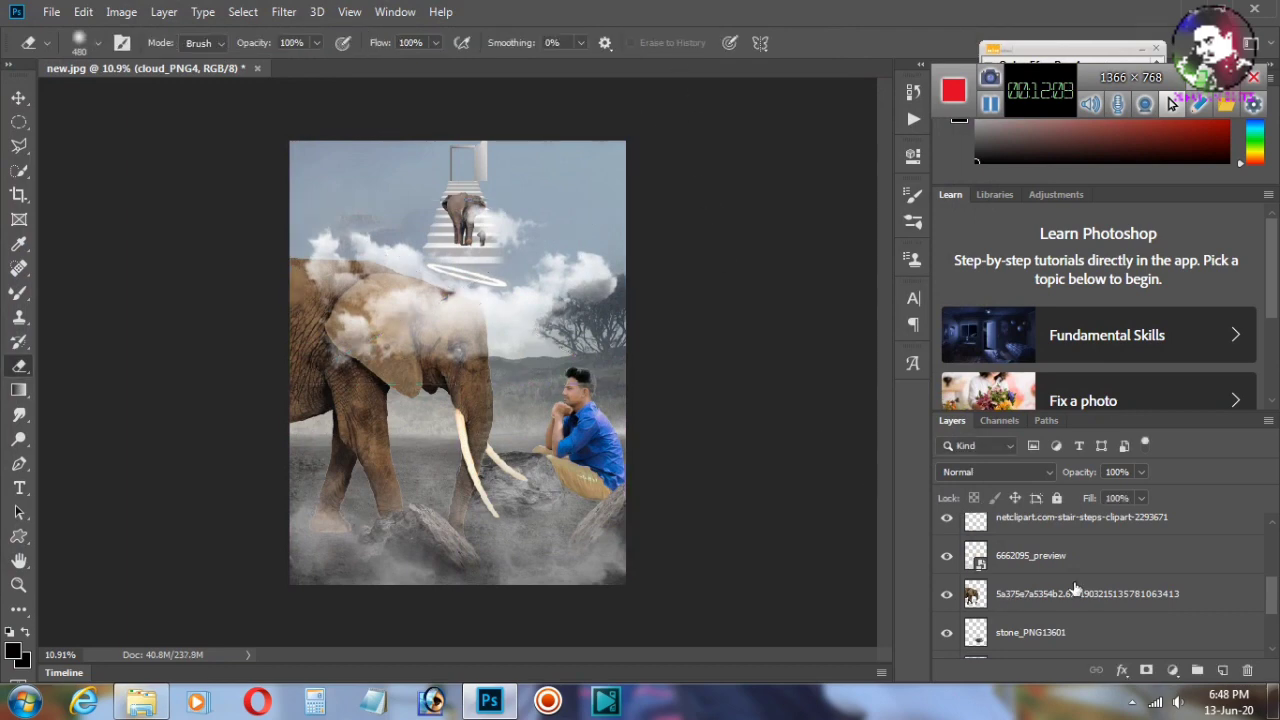
pyautogui.scroll(3, 1075, 590)
pyautogui.press('Delete')
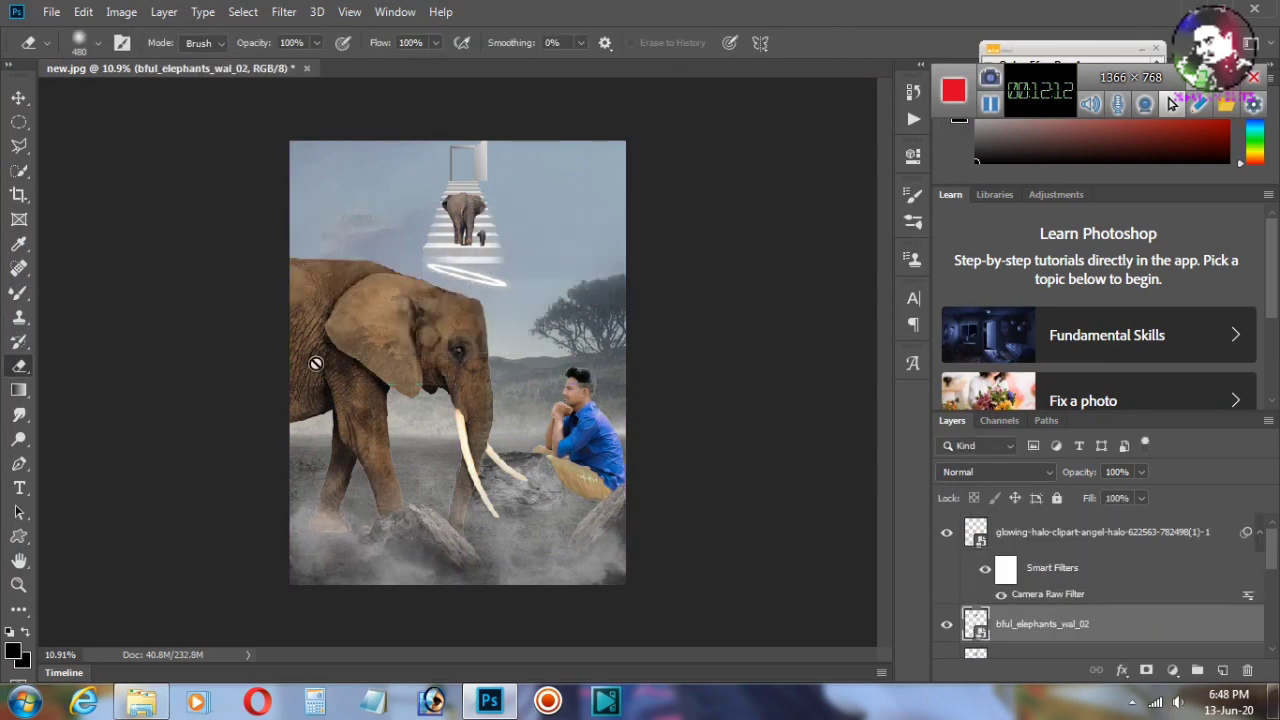
# Step: Place 6662095_preview, moved up-left and rotated about 30.7° over the upper sky
pyautogui.click(51, 11)
pyautogui.click(153, 308)
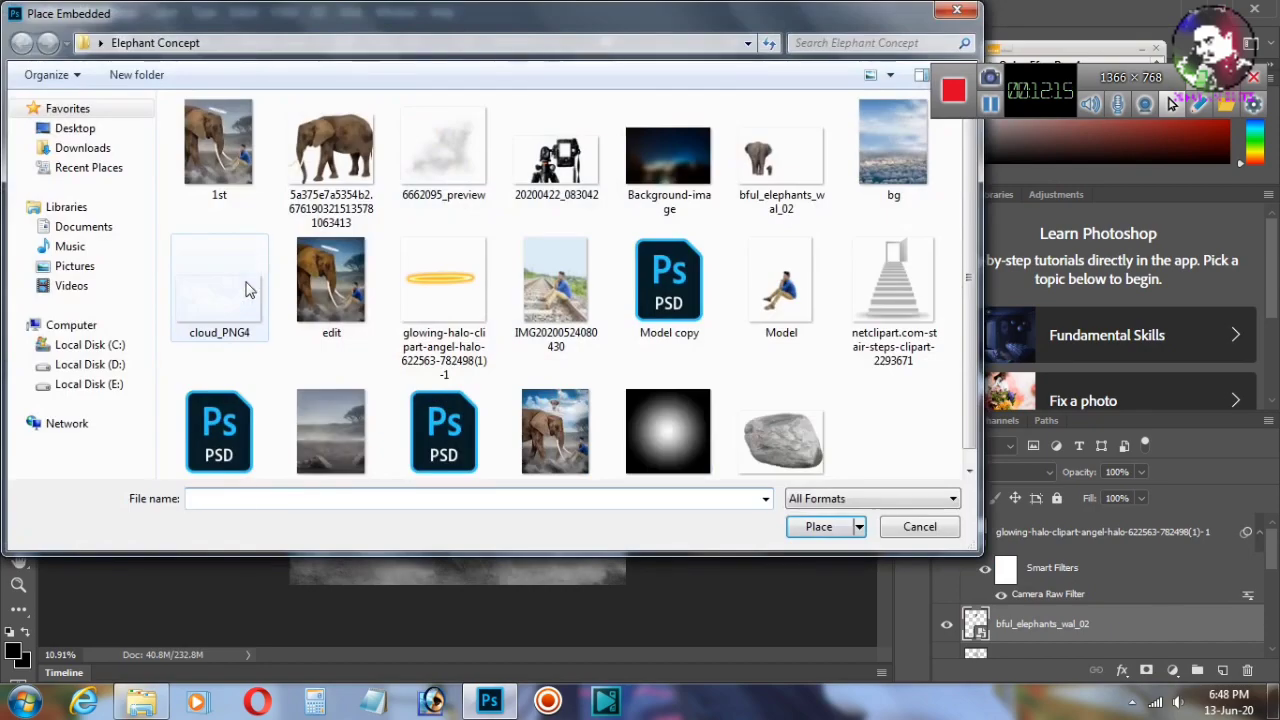
pyautogui.doubleClick(452, 136)
pyautogui.moveTo(544, 314); pyautogui.dragTo(527, 288)
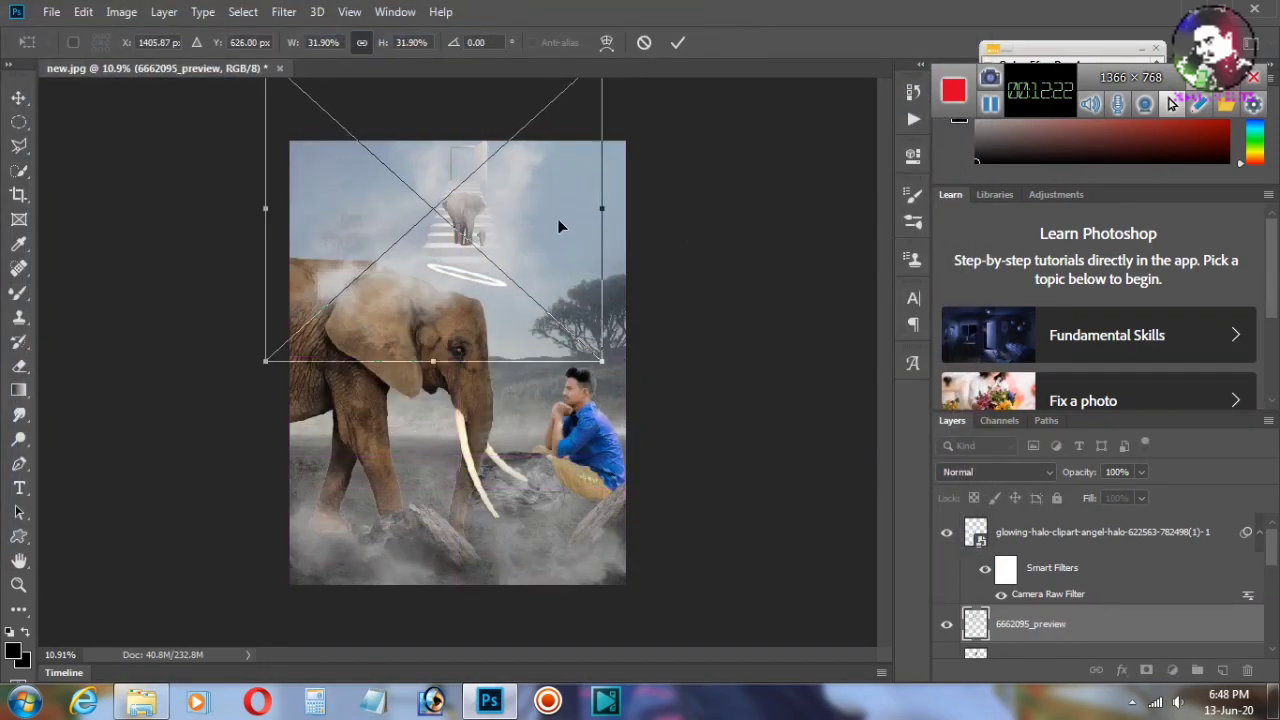
pyautogui.moveTo(612, 170)
pyautogui.mouseDown()
pyautogui.moveTo(533, 199)
pyautogui.moveTo(540, 173)
pyautogui.mouseUp()
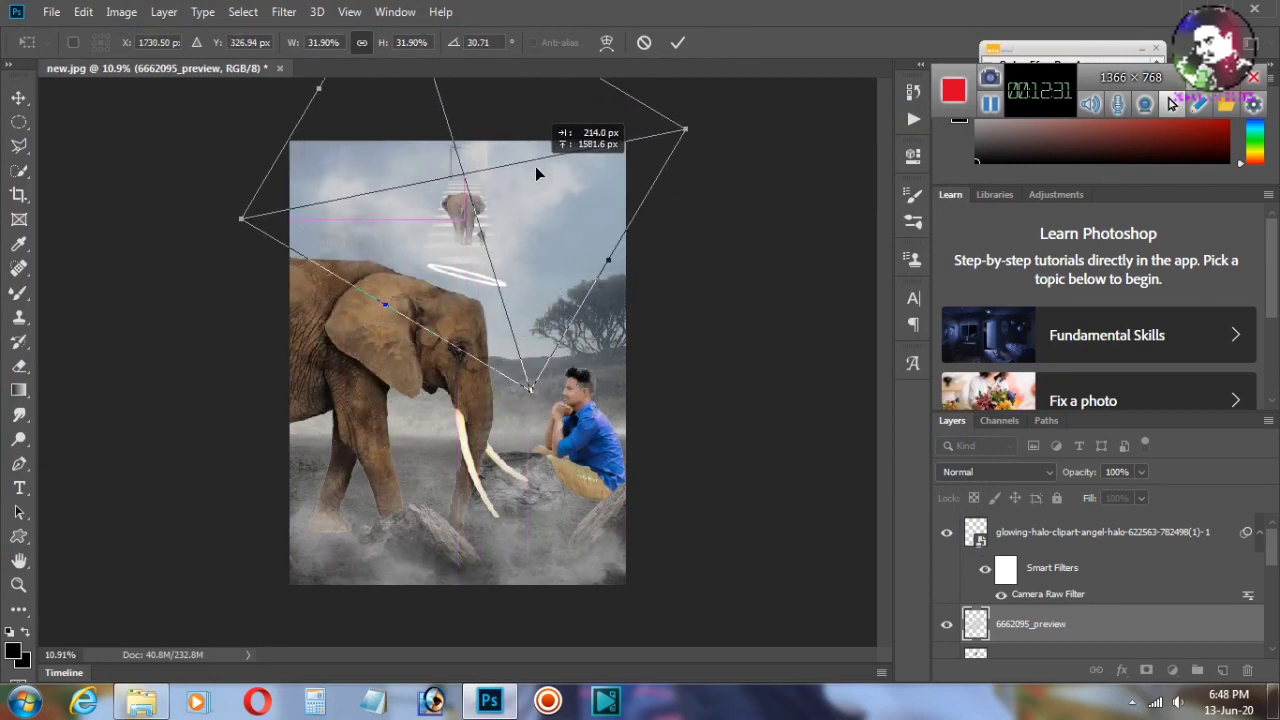
pyautogui.press('e')
pyautogui.click(678, 42)
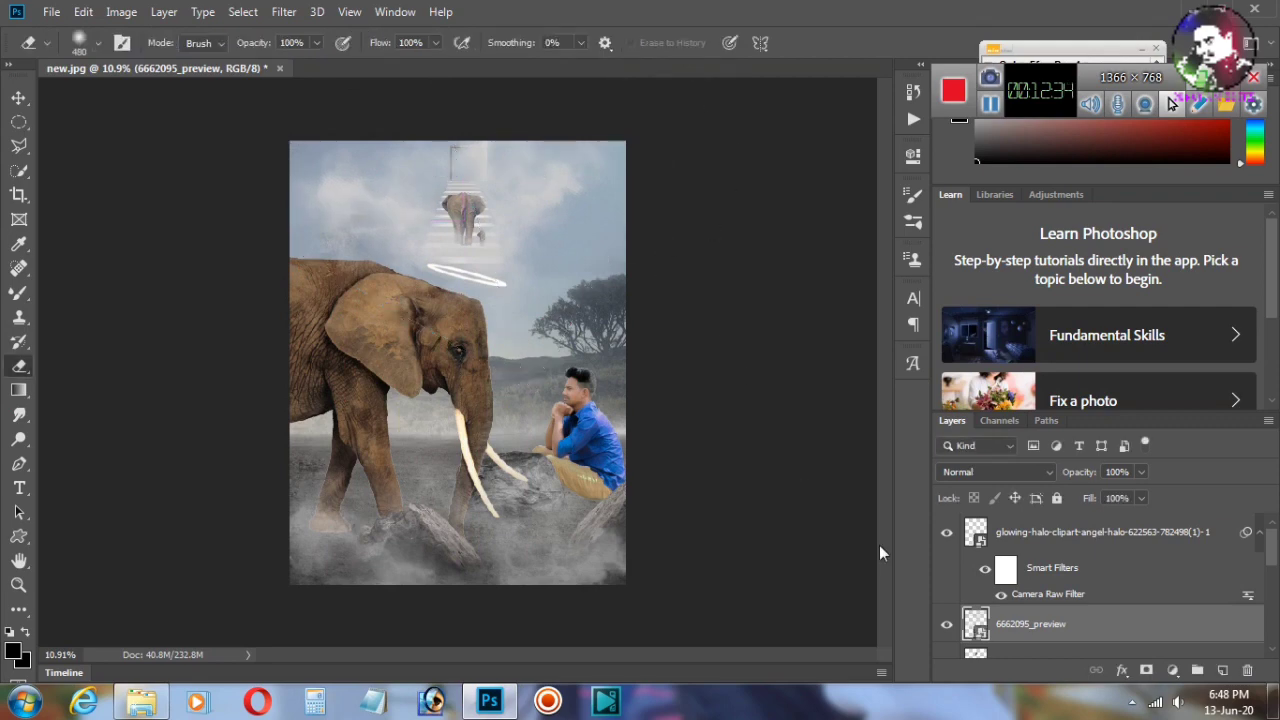
pyautogui.rightClick(1039, 620)
# Step: Rasterize the smoke layer and keep the Eraser at 1811 px
pyautogui.click(903, 336)
pyautogui.click(99, 43)
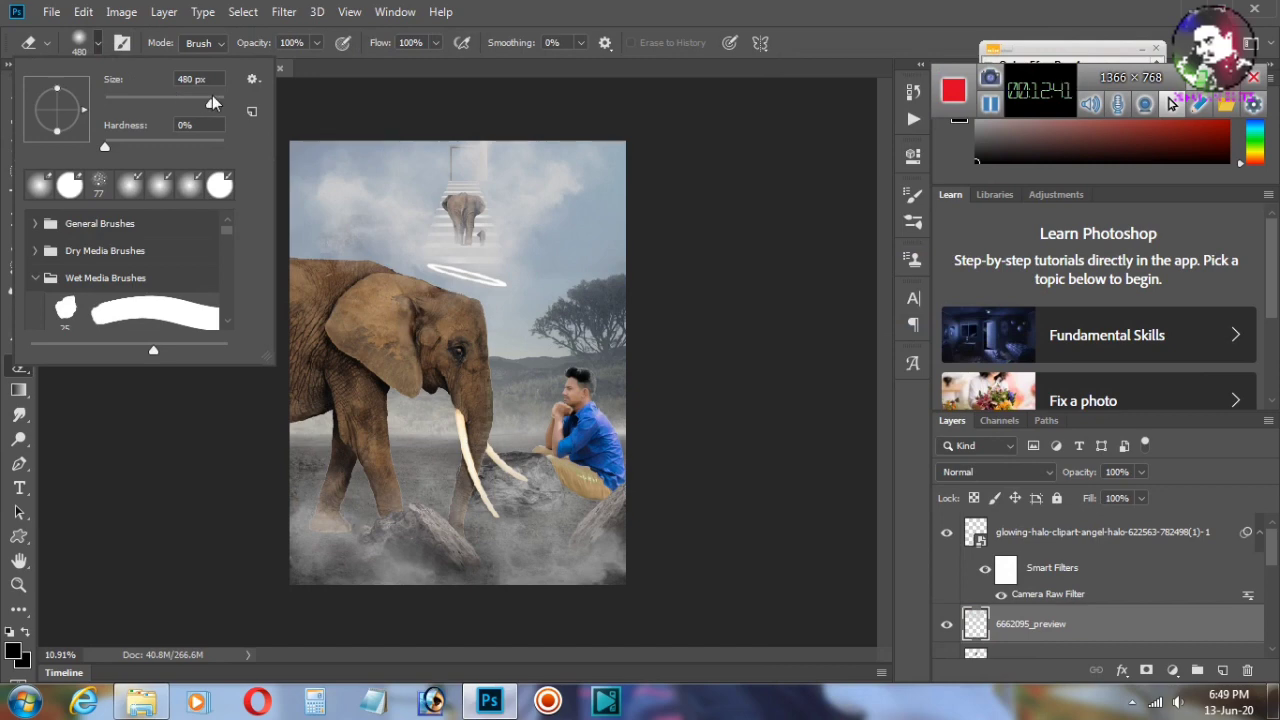
pyautogui.click(605, 365)
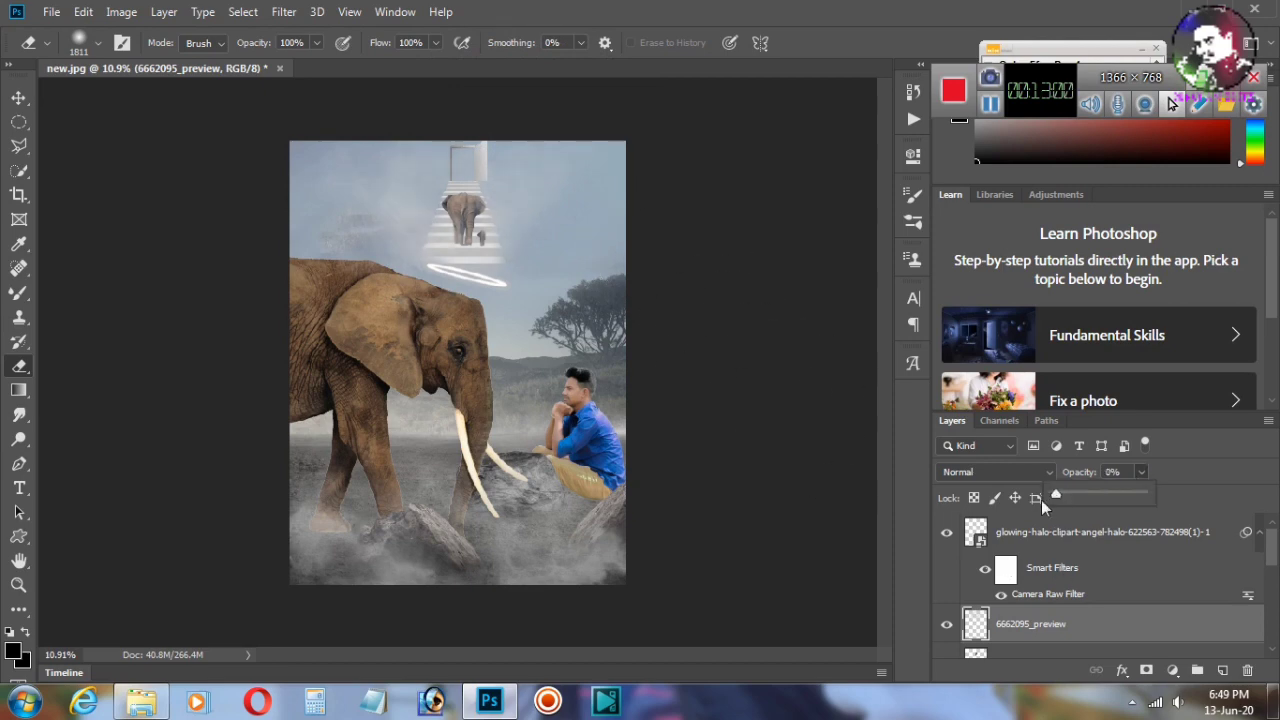
# Step: Set the smoke layer's opacity to 88% and toggle its visibility to compare
pyautogui.moveTo(1055, 500); pyautogui.dragTo(1065, 502)
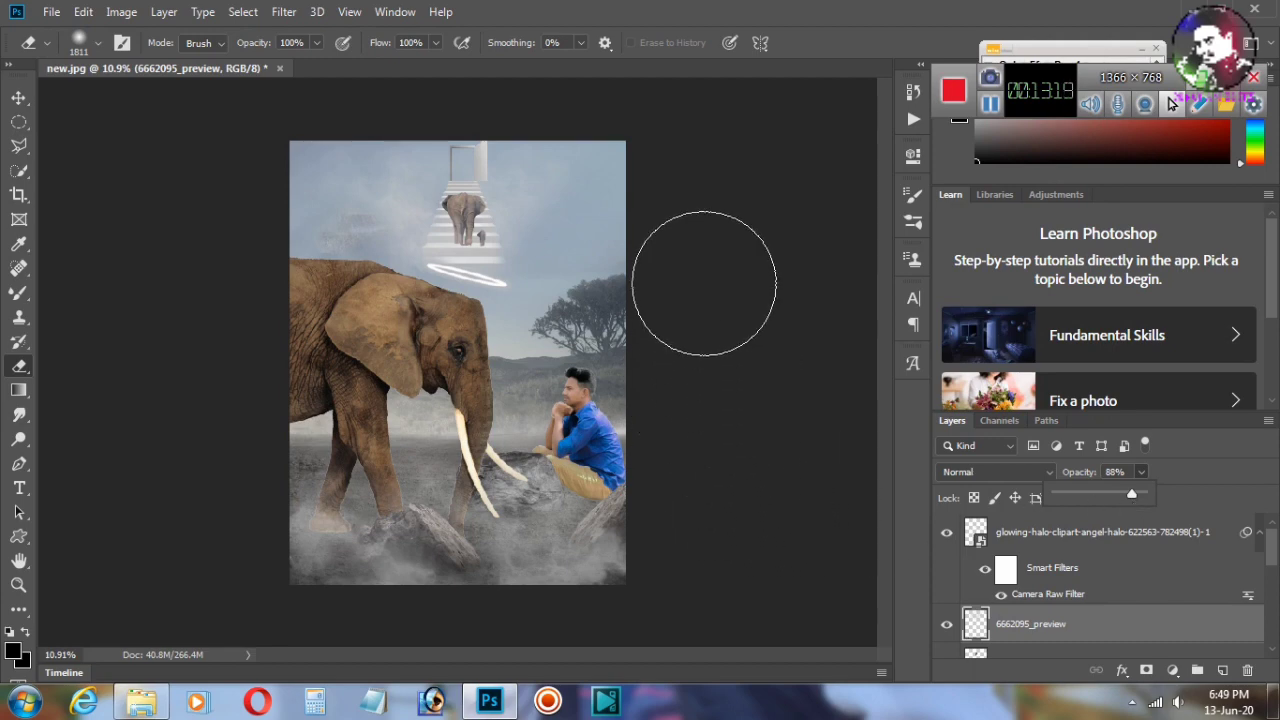
pyautogui.click(463, 92)
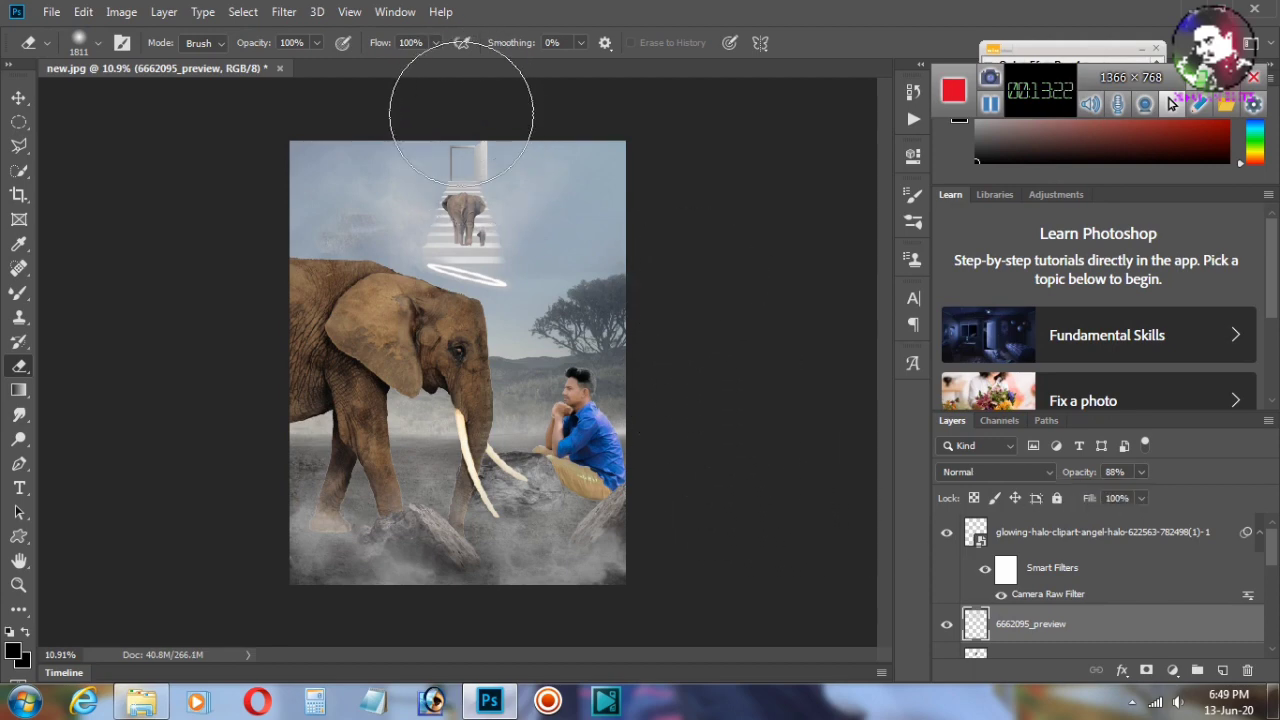
pyautogui.click(946, 624)
pyautogui.click(946, 624)
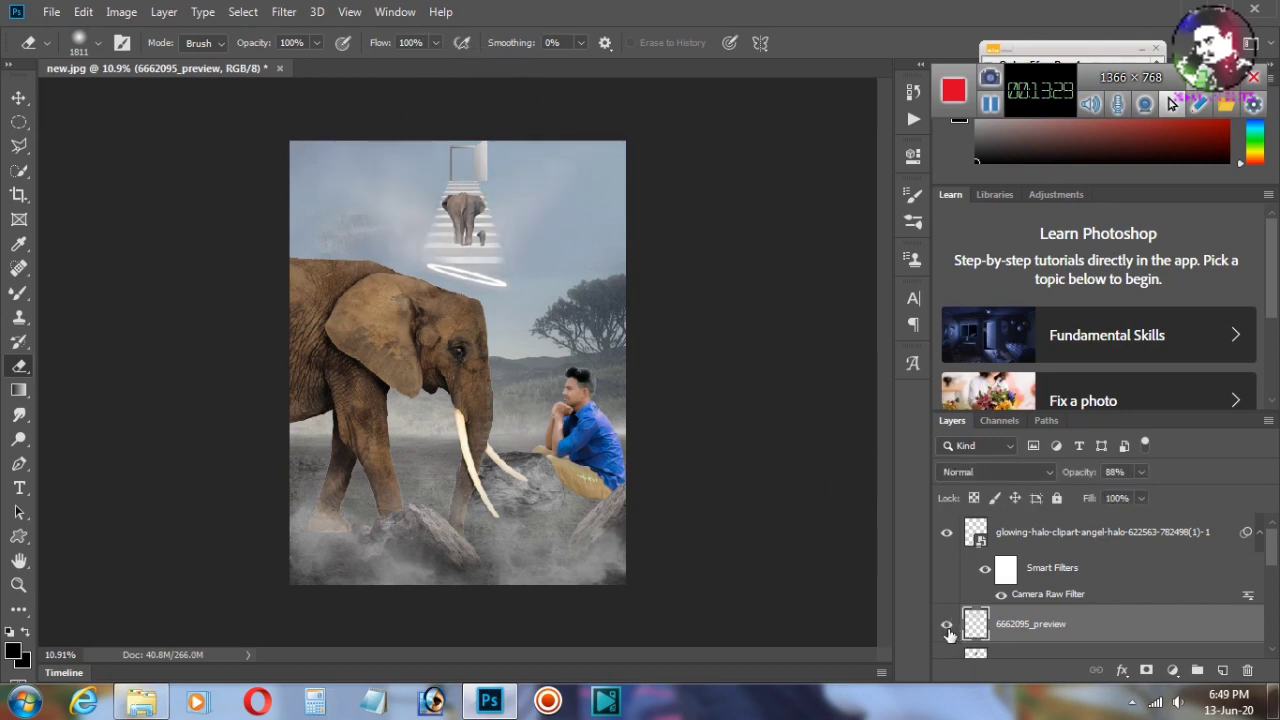
pyautogui.scroll(-1, 708, 330)
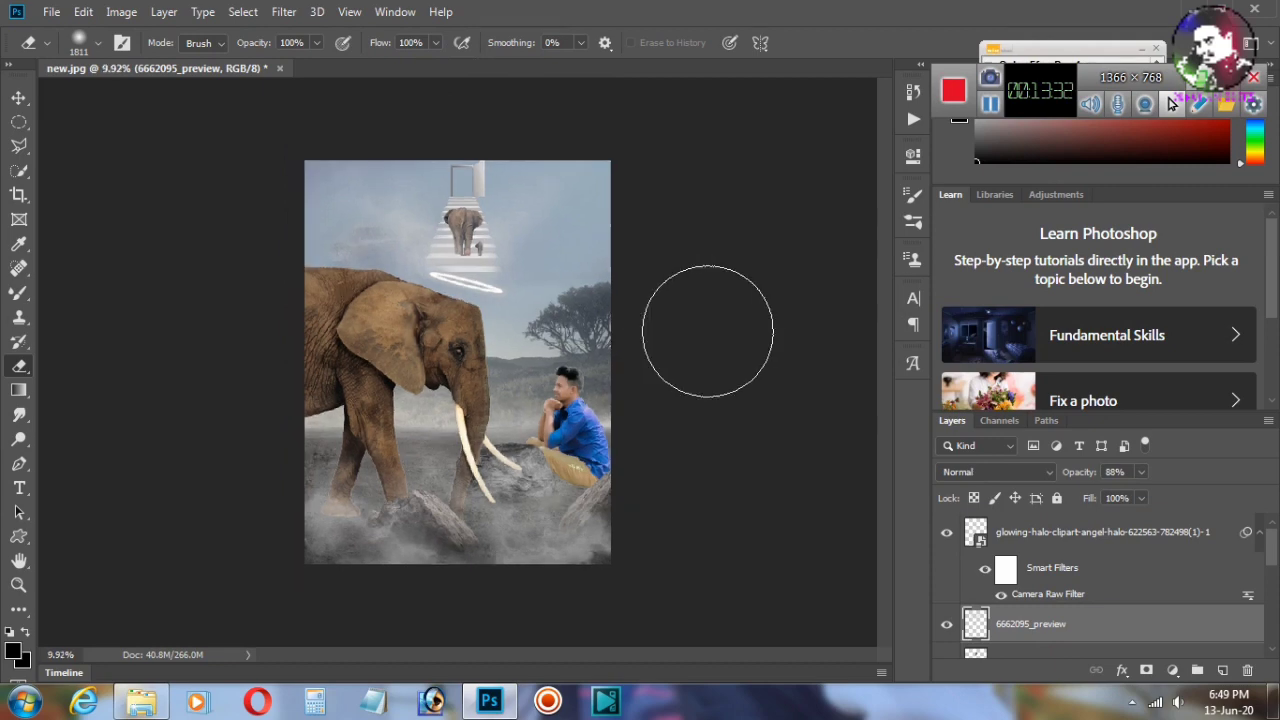
pyautogui.scroll(-2, 680, 395)
pyautogui.scroll(3, 675, 405)
pyautogui.scroll(1, 673, 405)
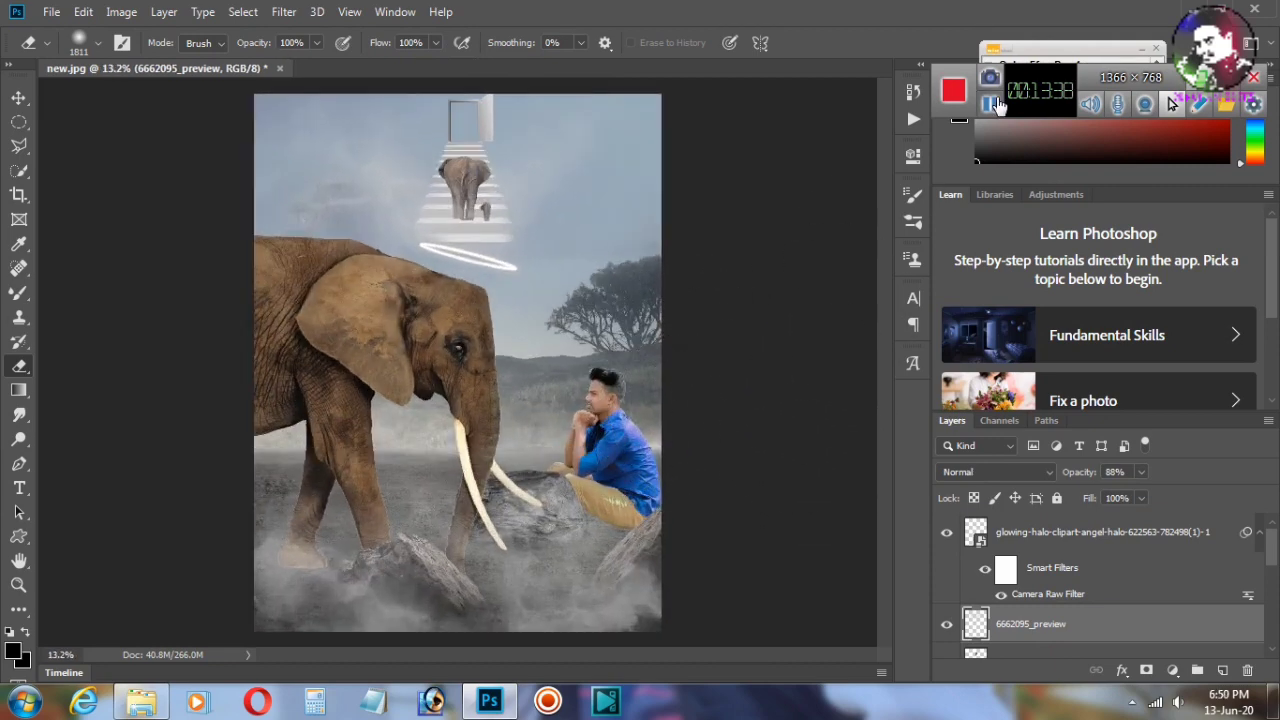
# Step: Select the seated man's Model layer in the Layers panel
pyautogui.click(990, 104)
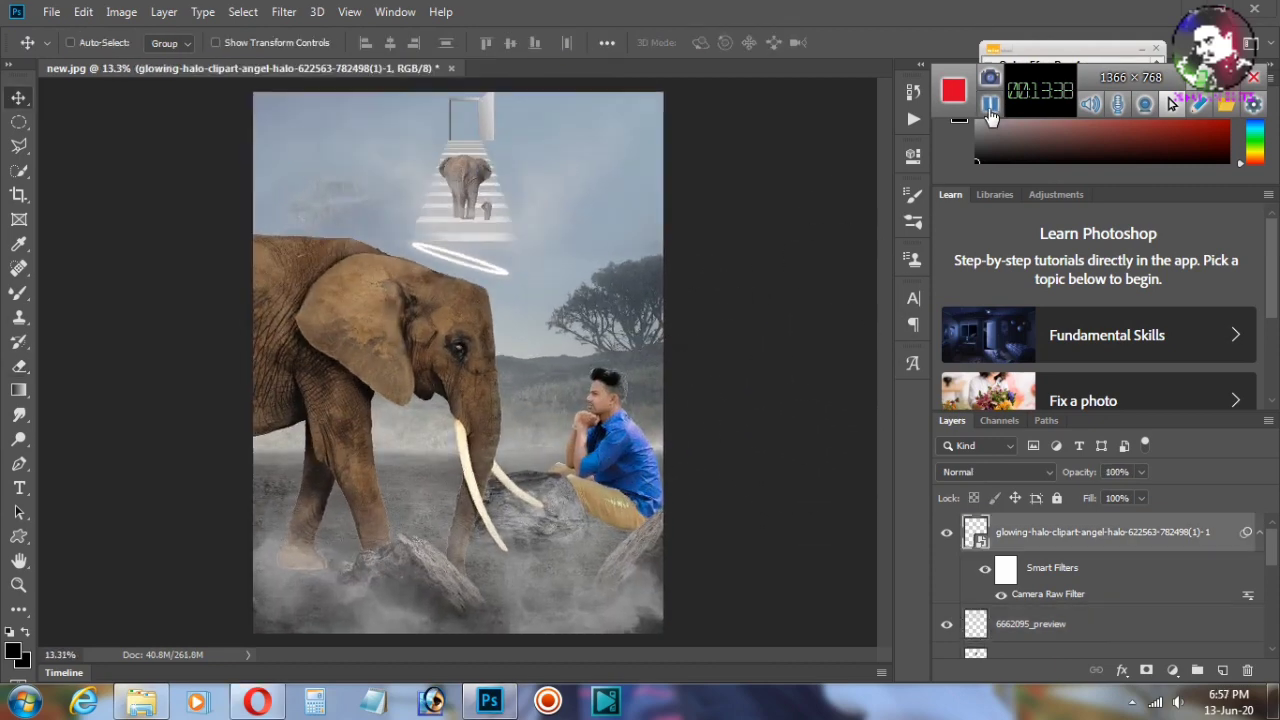
pyautogui.scroll(-3, 1020, 625)
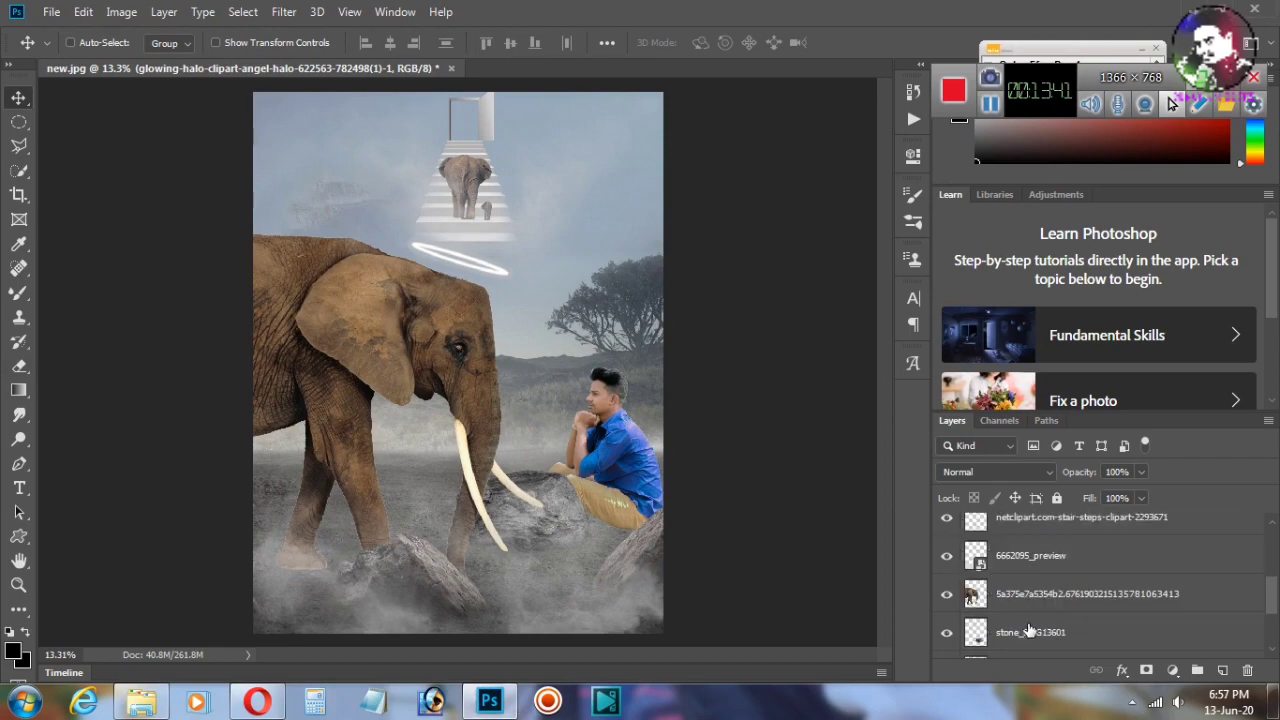
pyautogui.scroll(-1, 1018, 630)
pyautogui.scroll(-1, 1020, 630)
pyautogui.click(1015, 562)
pyautogui.scroll(4, 600, 390)
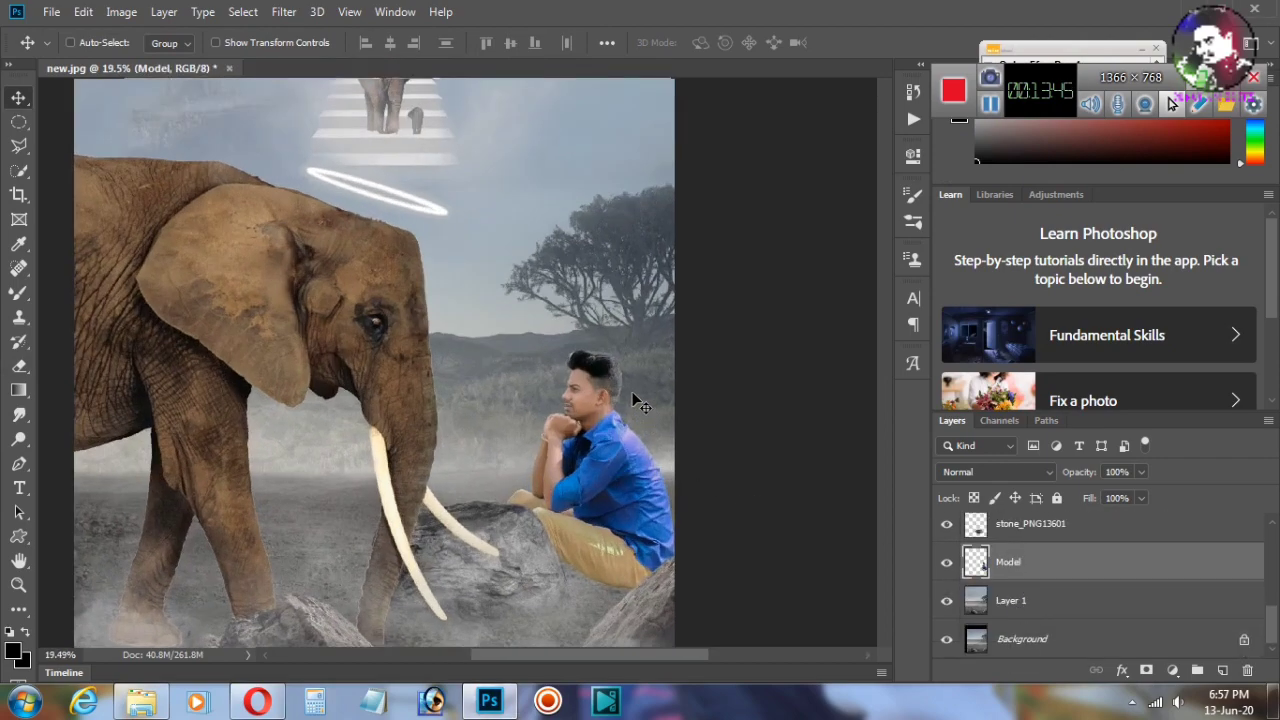
pyautogui.scroll(5, 600, 390)
pyautogui.scroll(3, 595, 380)
pyautogui.scroll(2, 570, 382)
pyautogui.scroll(1, 536, 383)
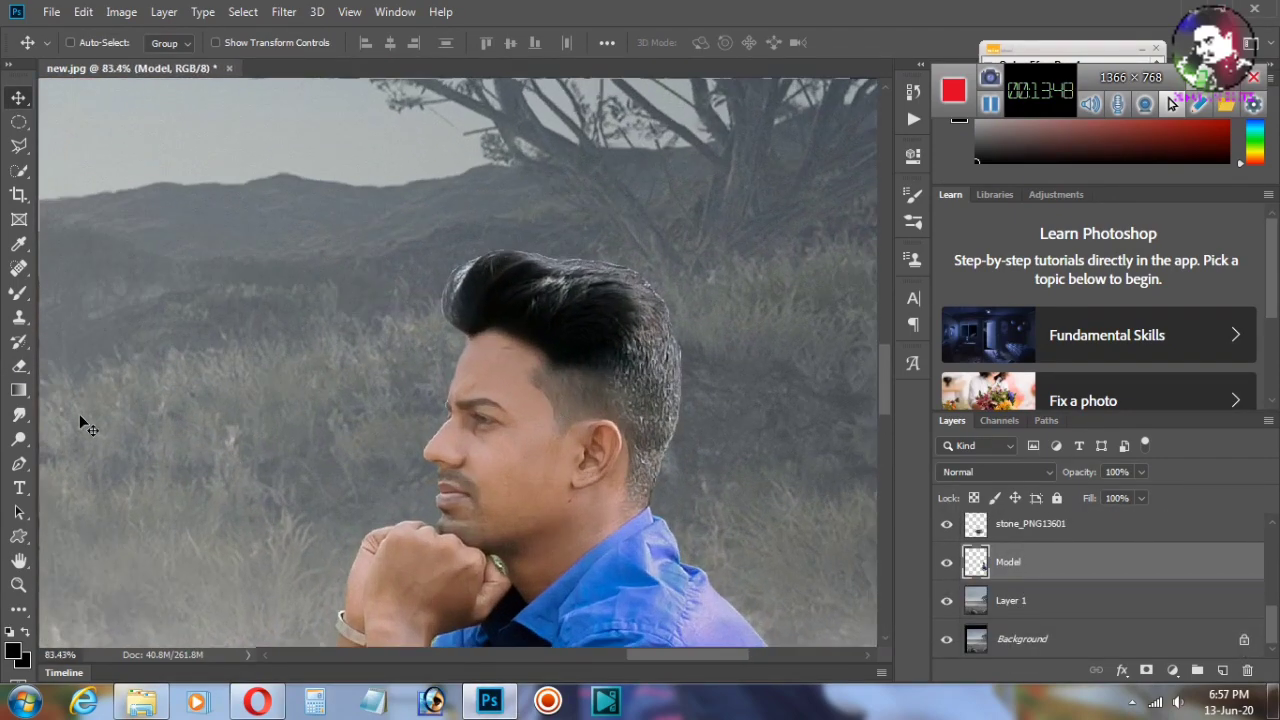
# Step: Choose the Smudge Tool at 48% strength for the hair edge
pyautogui.rightClick(18, 292)
pyautogui.click(100, 346)
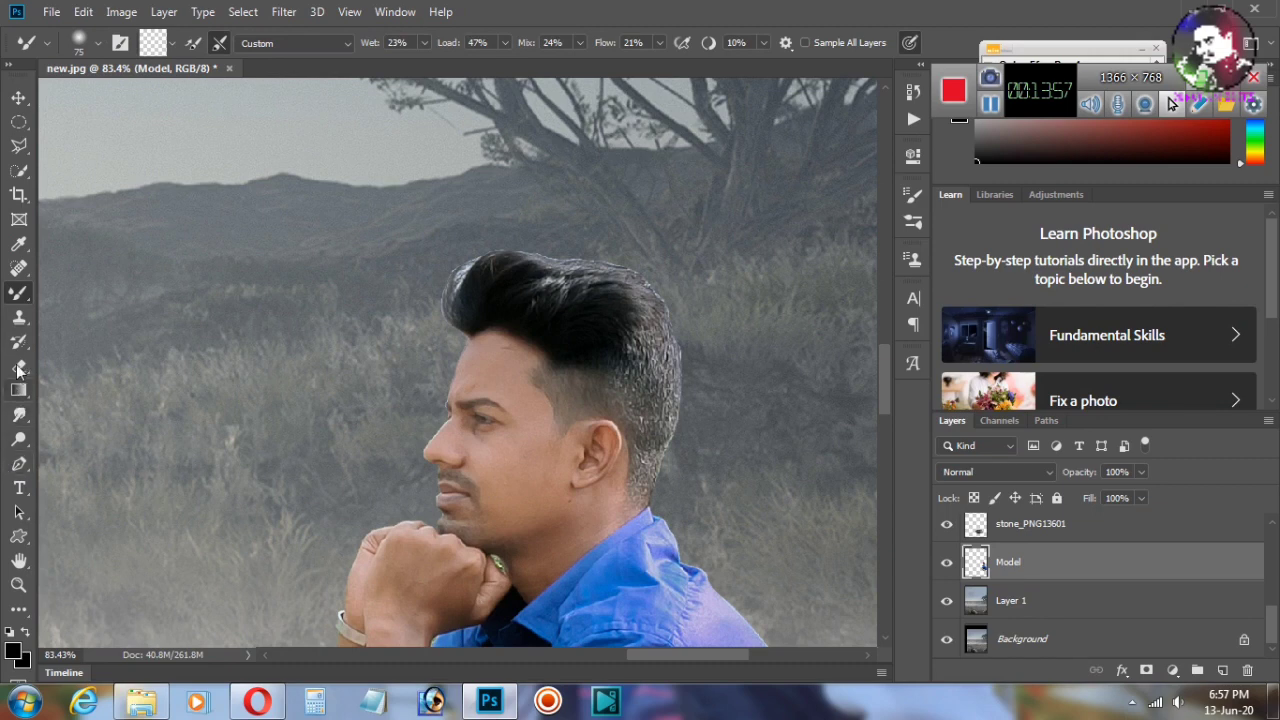
pyautogui.rightClick(18, 414)
pyautogui.click(100, 454)
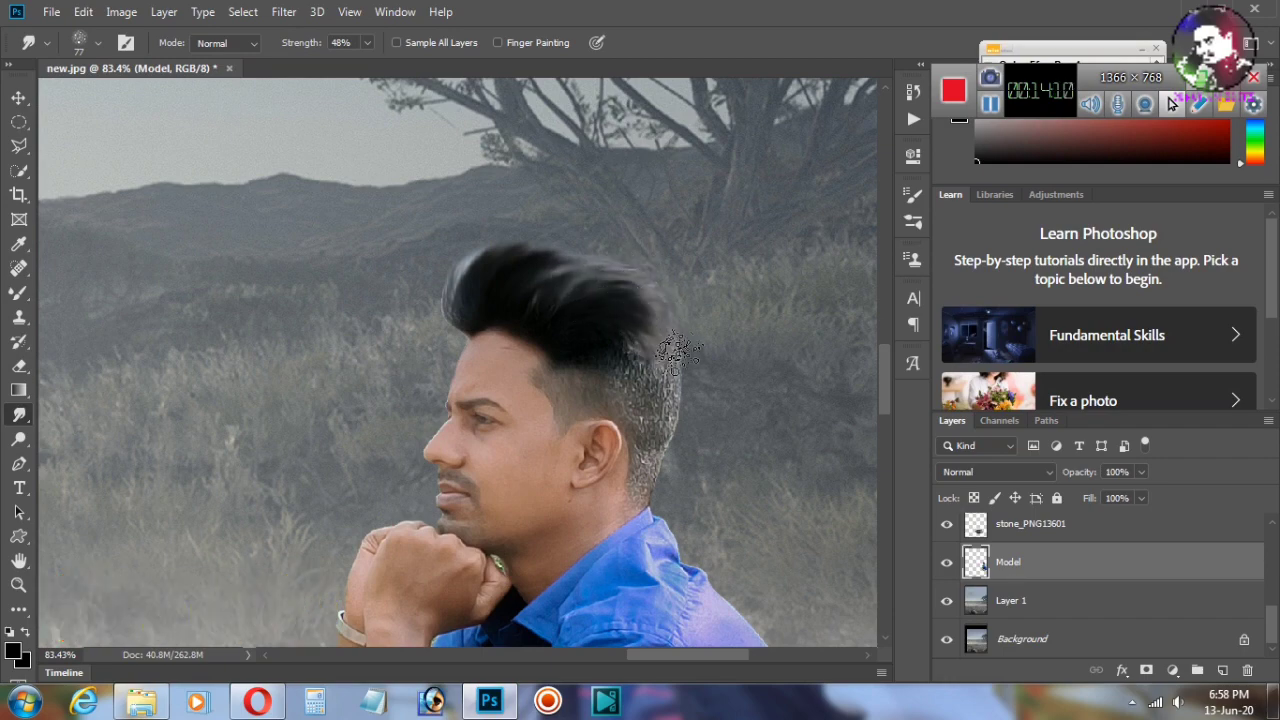
pyautogui.scroll(-2, 652, 370)
# Step: Flatten the composite, halo layer included, into one Background and duplicate it as Layer 1
pyautogui.scroll(-2, 652, 370)
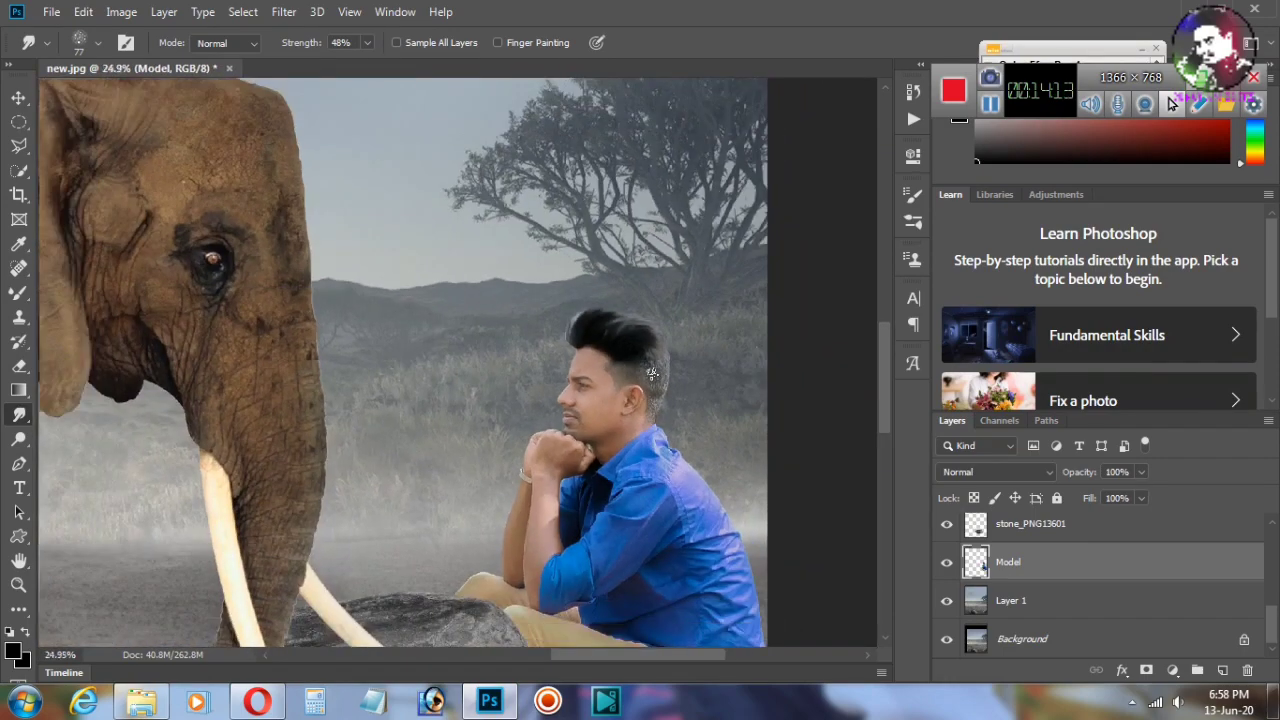
pyautogui.scroll(-2, 640, 400)
pyautogui.scroll(-1, 630, 420)
pyautogui.scroll(-1, 622, 435)
pyautogui.scroll(1, 622, 435)
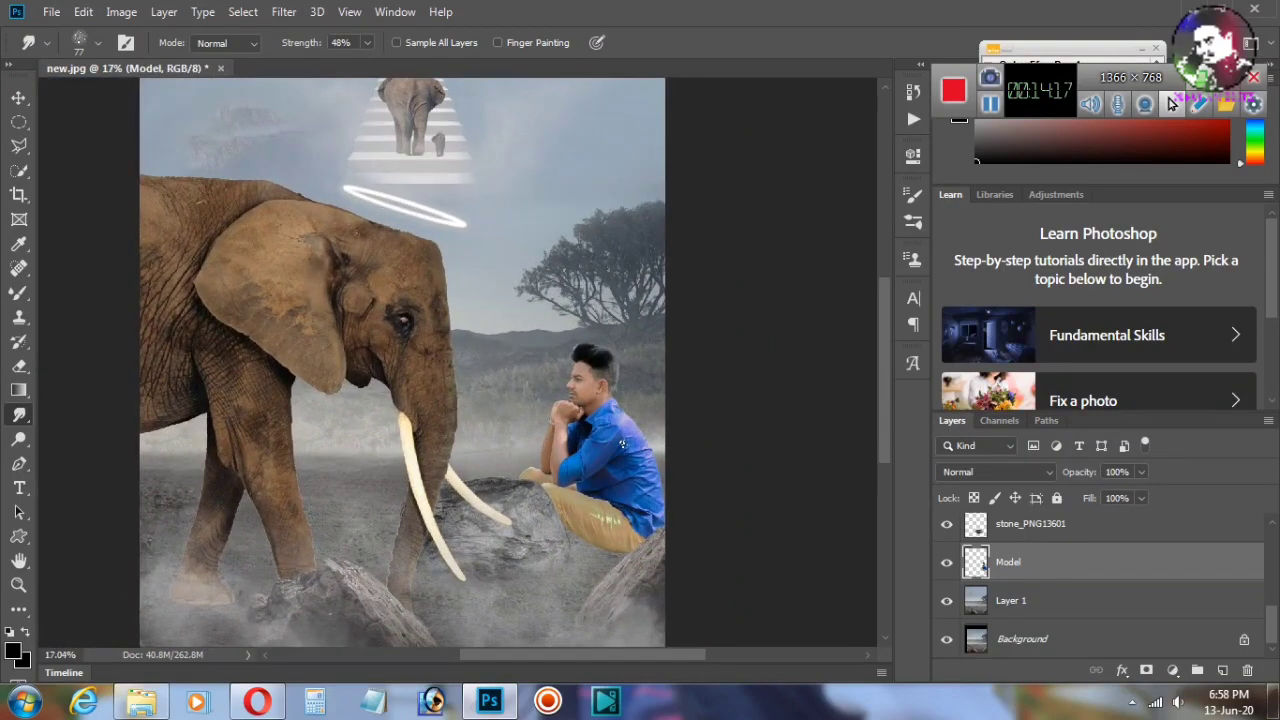
pyautogui.scroll(-2, 622, 435)
pyautogui.scroll(1, 622, 435)
pyautogui.scroll(3, 1083, 578)
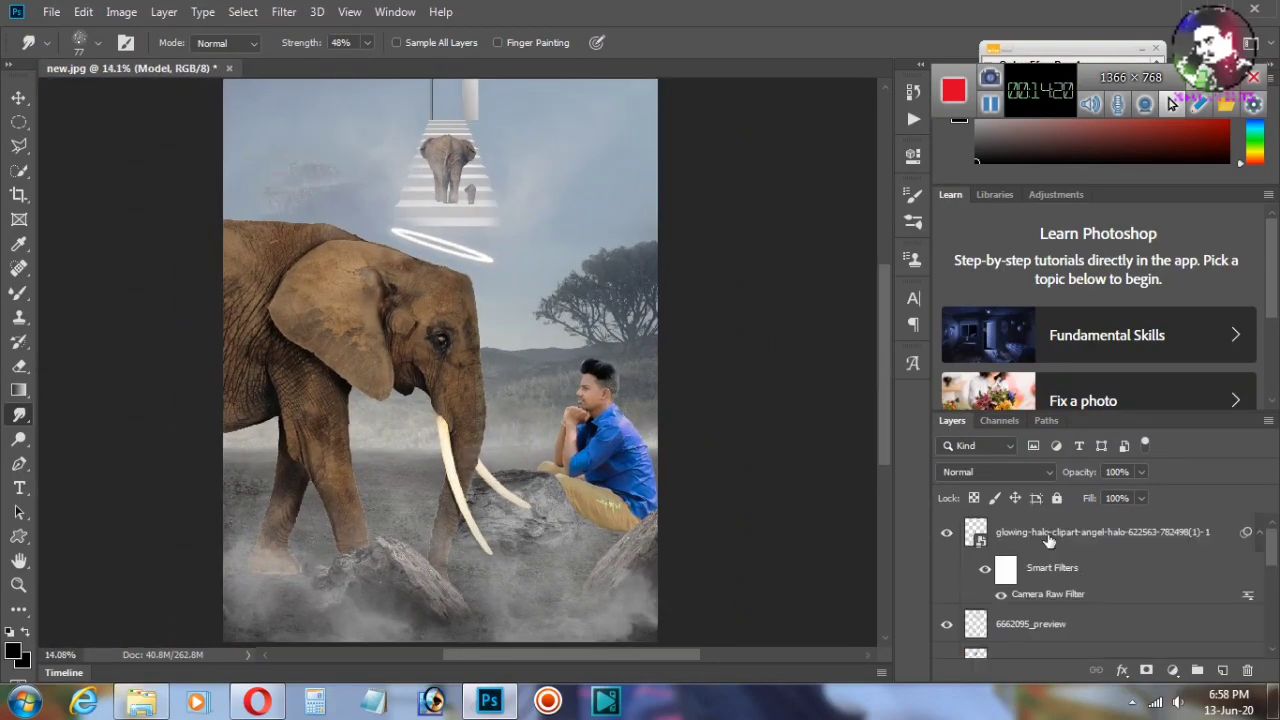
pyautogui.click(1048, 537)
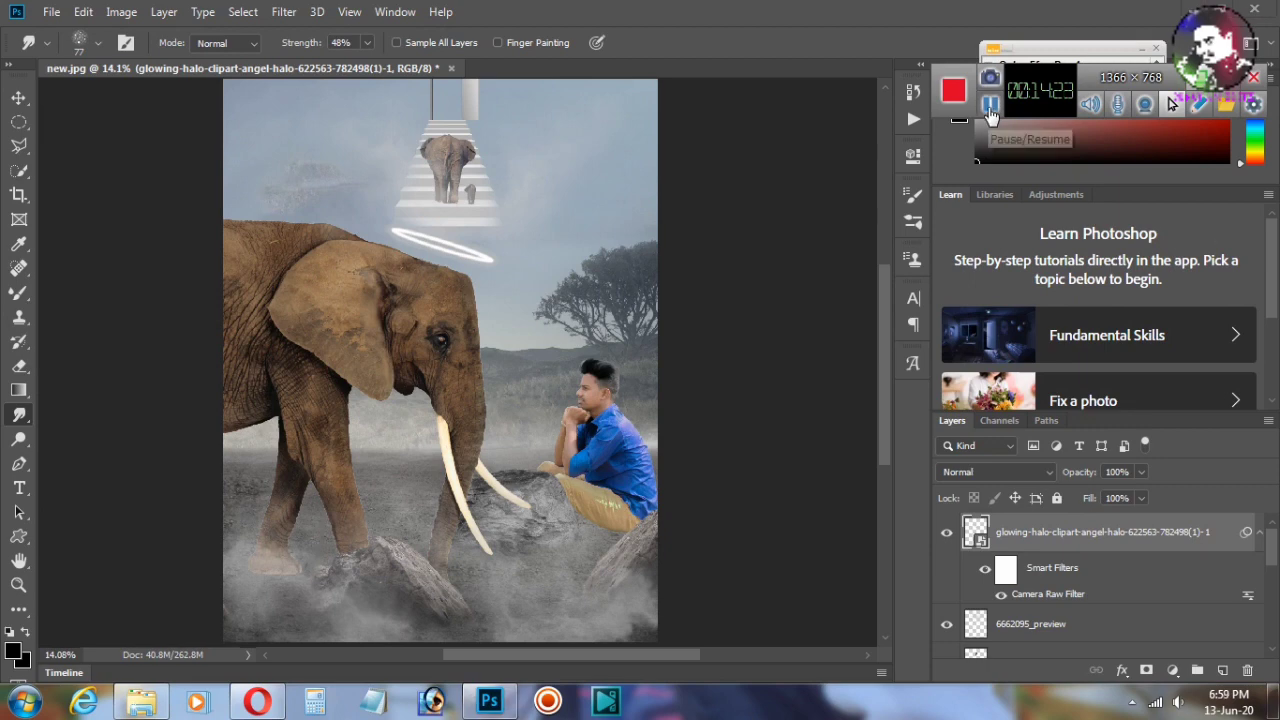
pyautogui.rightClick(1030, 548)
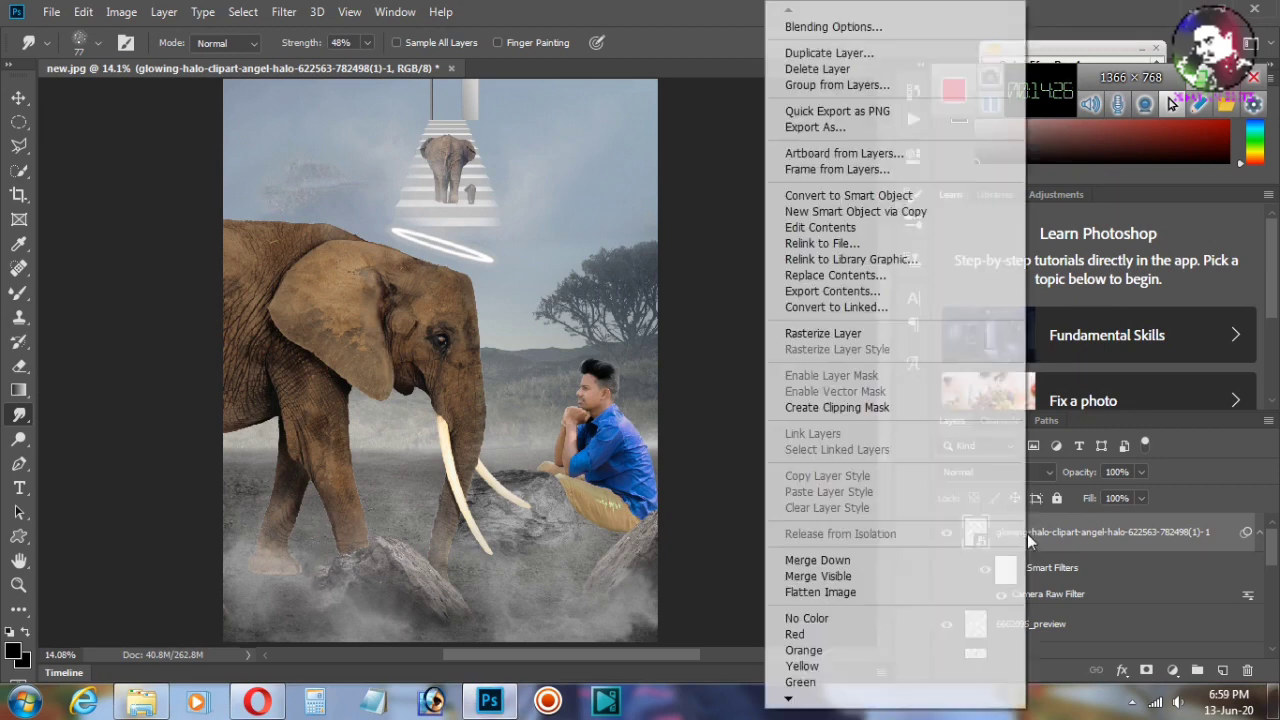
pyautogui.click(875, 592)
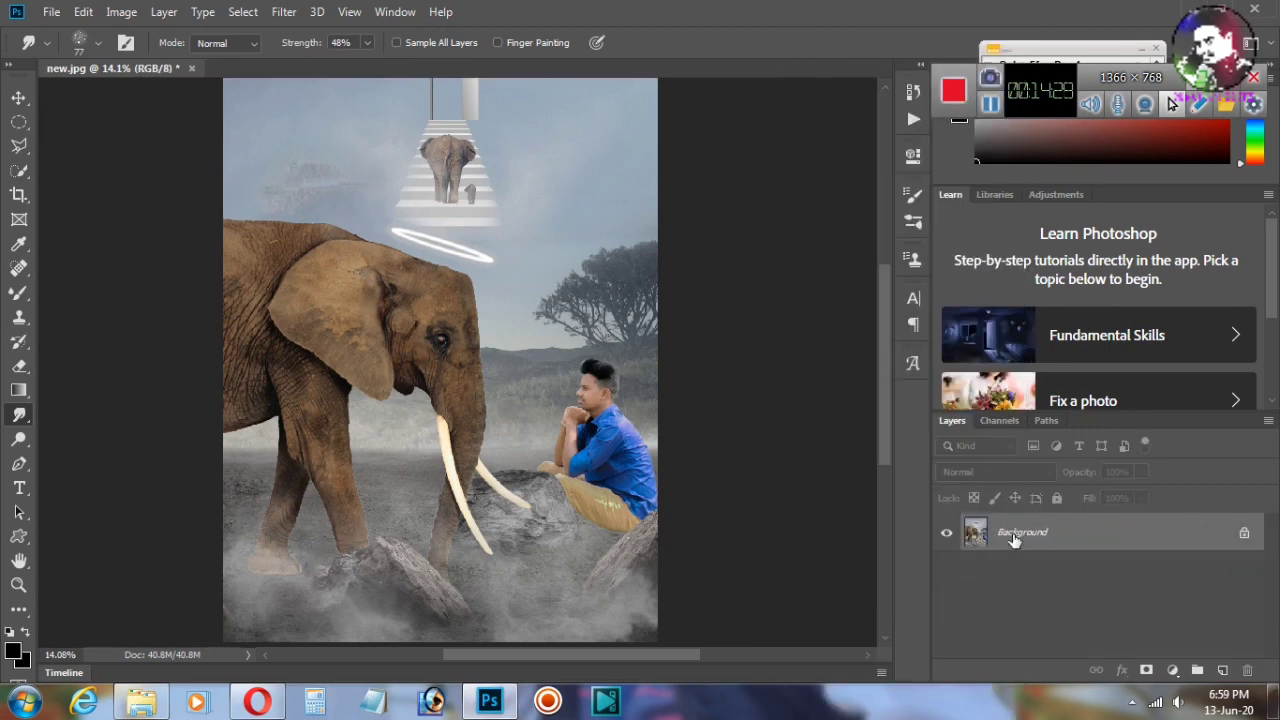
pyautogui.hotkey('ctrl', 'j')
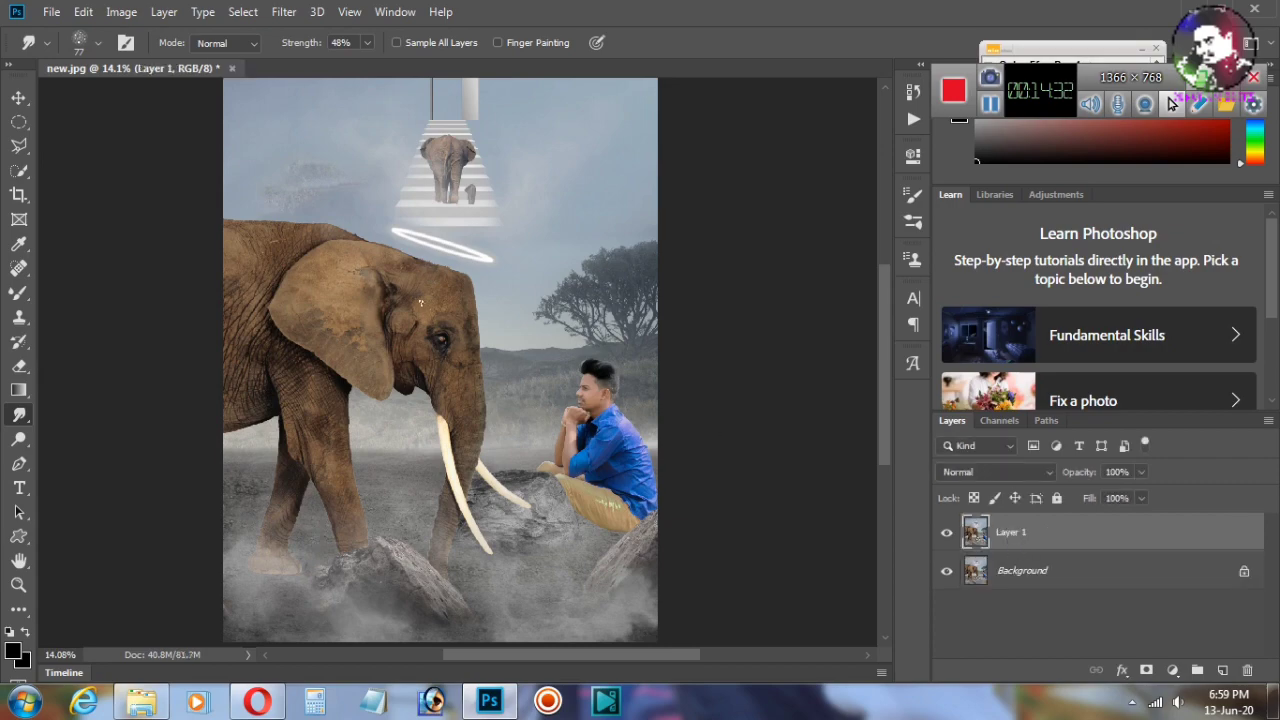
pyautogui.click(284, 12)
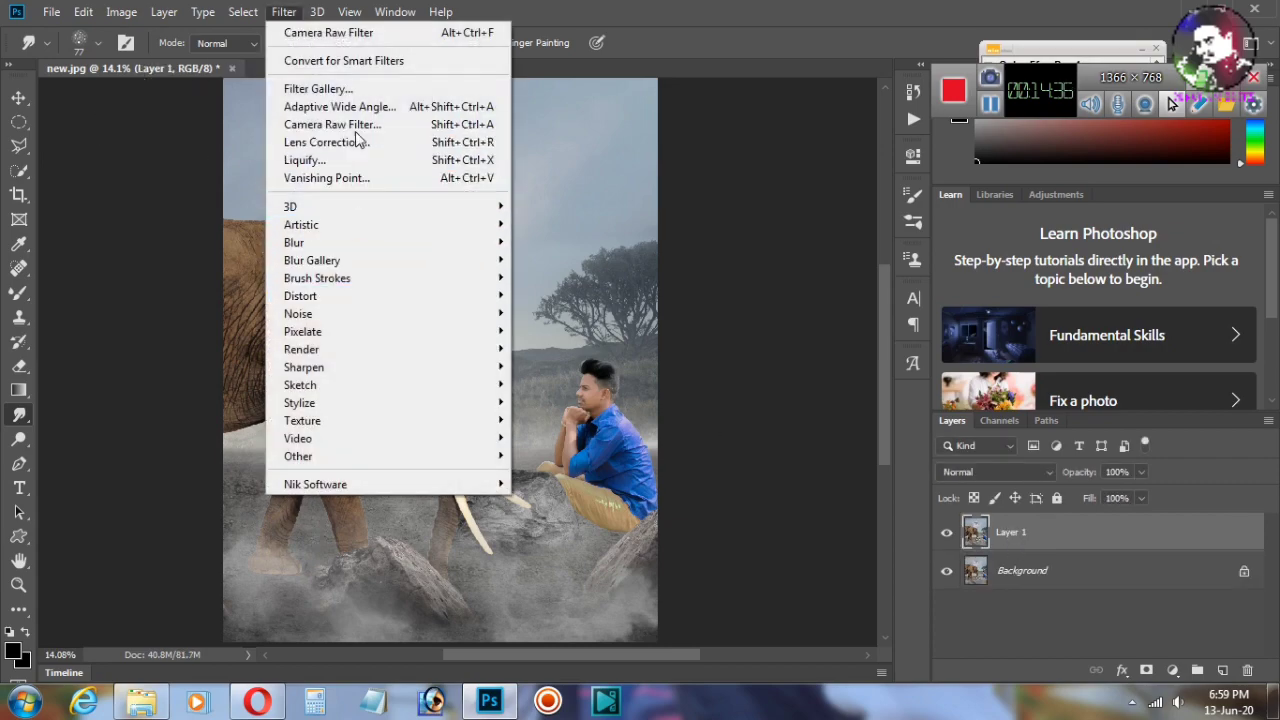
# Step: Open the Camera Raw filter on Layer 1 and raise Vibrance to near +100
pyautogui.click(655, 290)
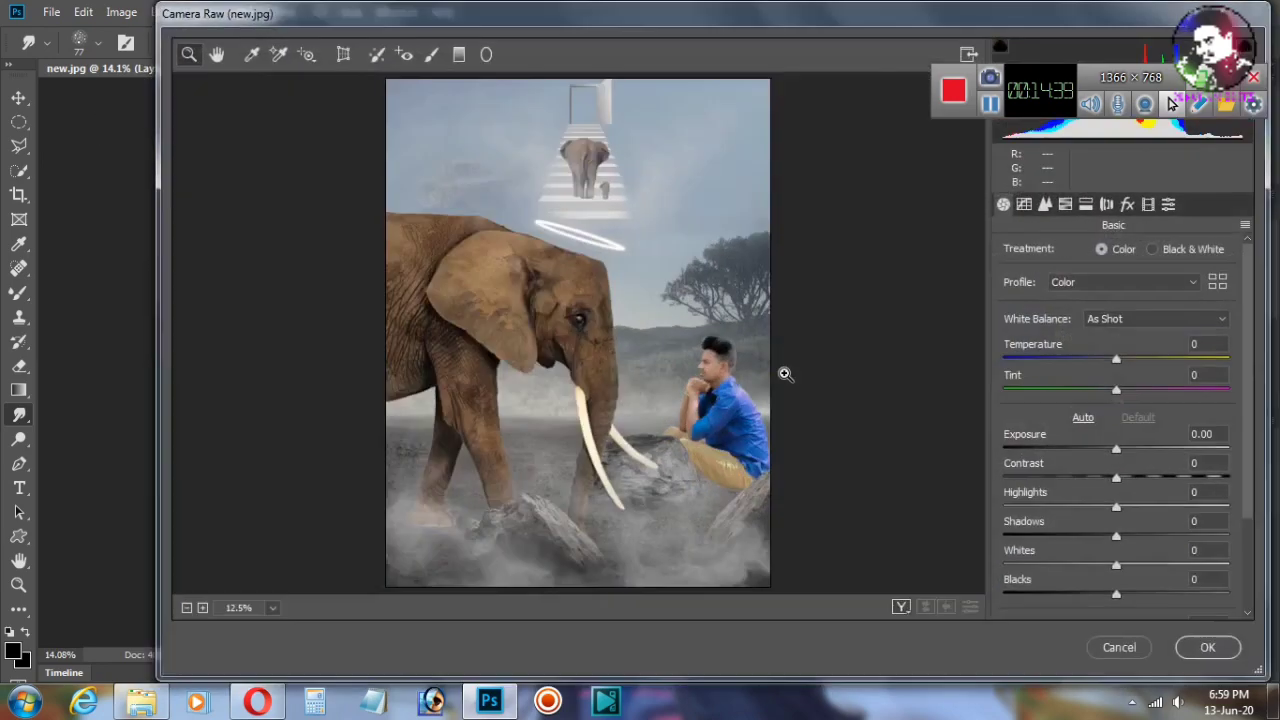
pyautogui.scroll(-3, 1080, 523)
pyautogui.moveTo(1168, 572)
pyautogui.mouseDown()
pyautogui.moveTo(1260, 572)
pyautogui.moveTo(1116, 605)
pyautogui.mouseUp()
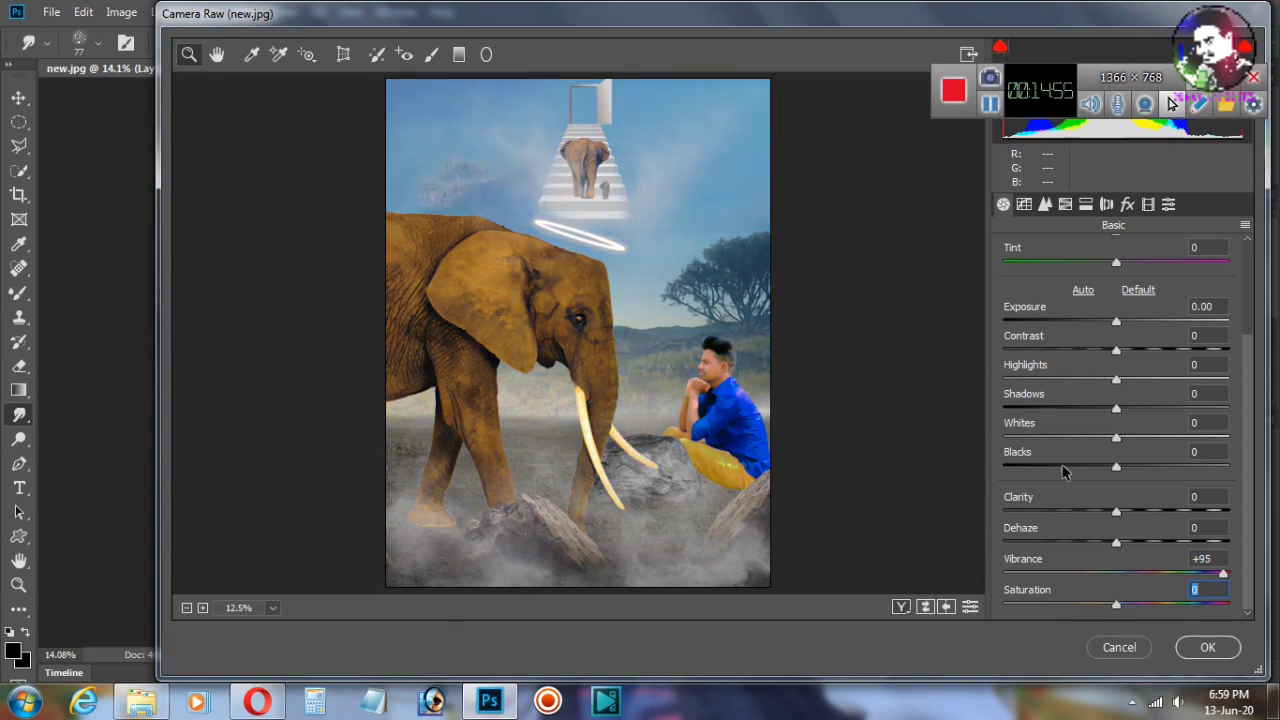
# Step: Set HSL luminance to Aquas -100 and Blues -29, then apply the grade
pyautogui.click(1065, 204)
pyautogui.moveTo(1122, 437); pyautogui.dragTo(950, 450)
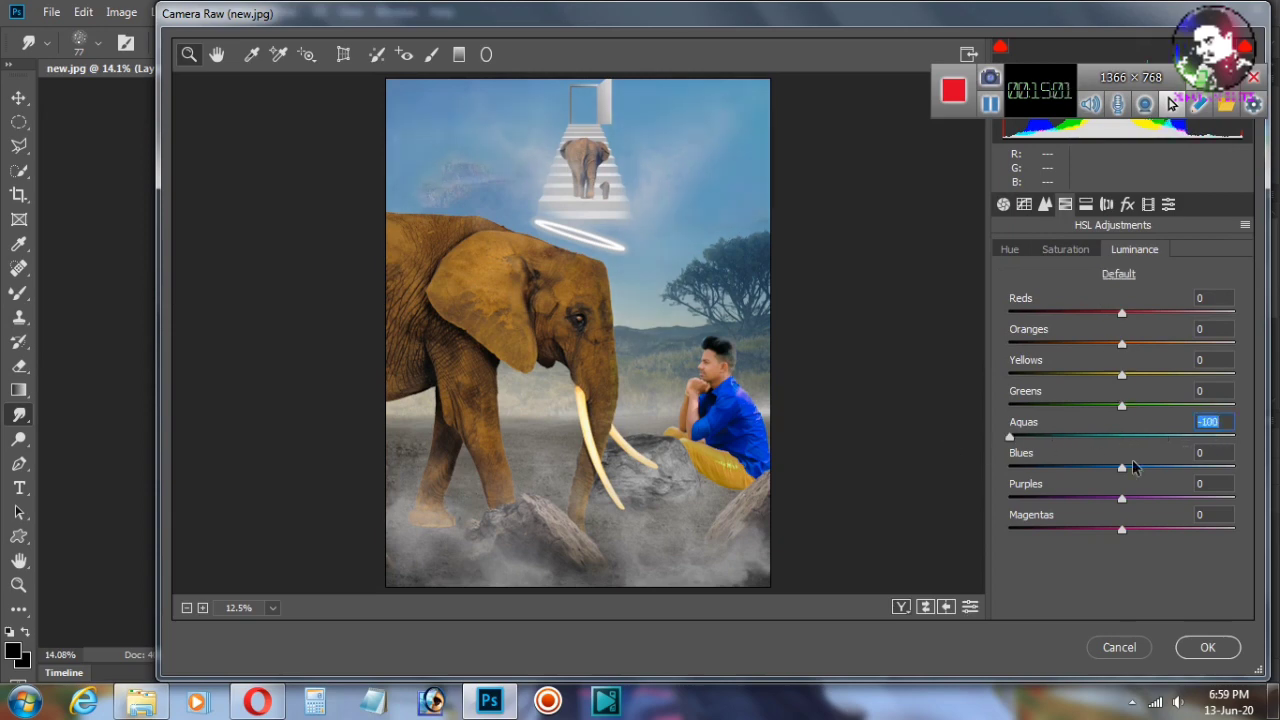
pyautogui.moveTo(1122, 467)
pyautogui.mouseDown()
pyautogui.moveTo(1015, 470)
pyautogui.moveTo(1091, 478)
pyautogui.mouseUp()
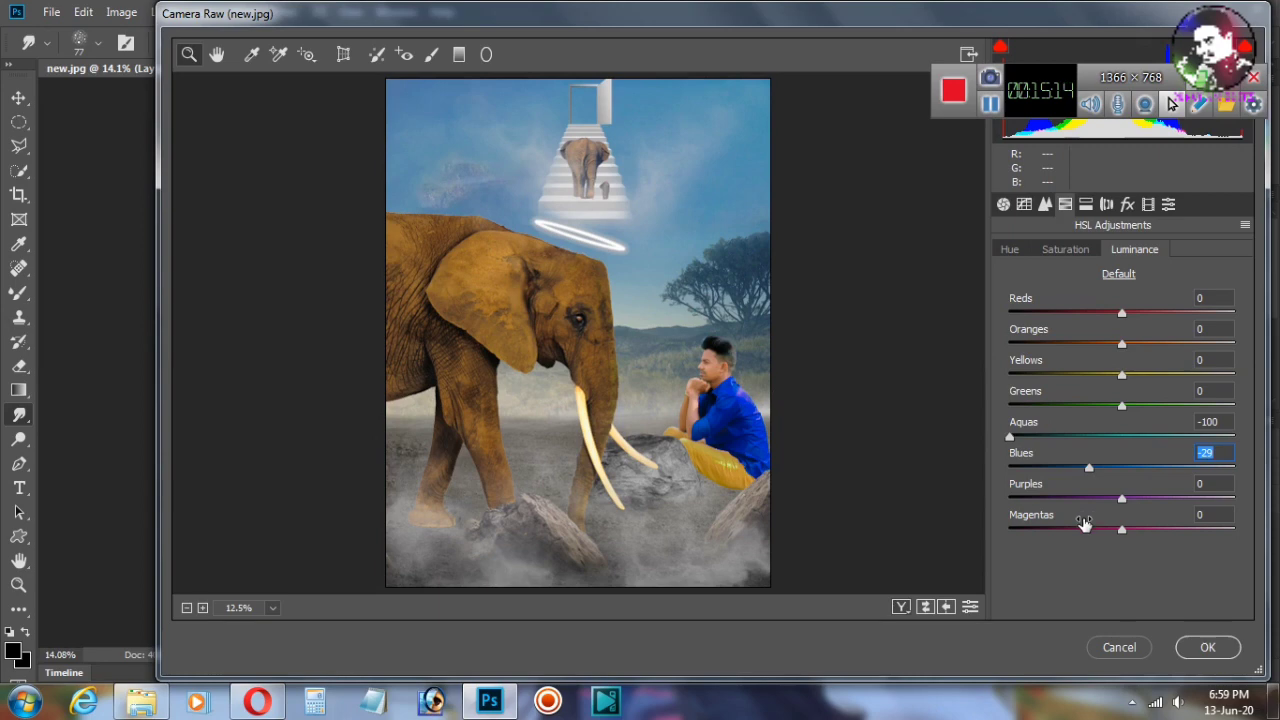
pyautogui.click(1208, 648)
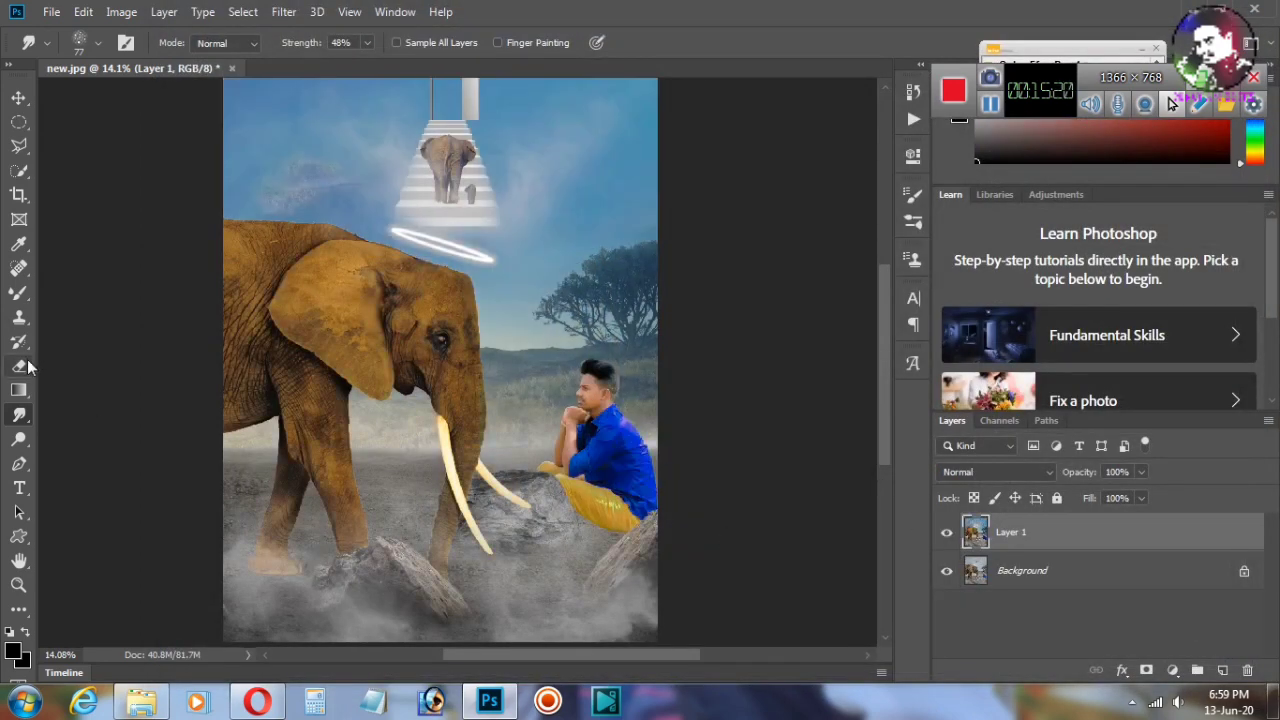
# Step: Use the Eraser on Layer 1 to clear the elephant's head, ear and back
pyautogui.click(20, 366)
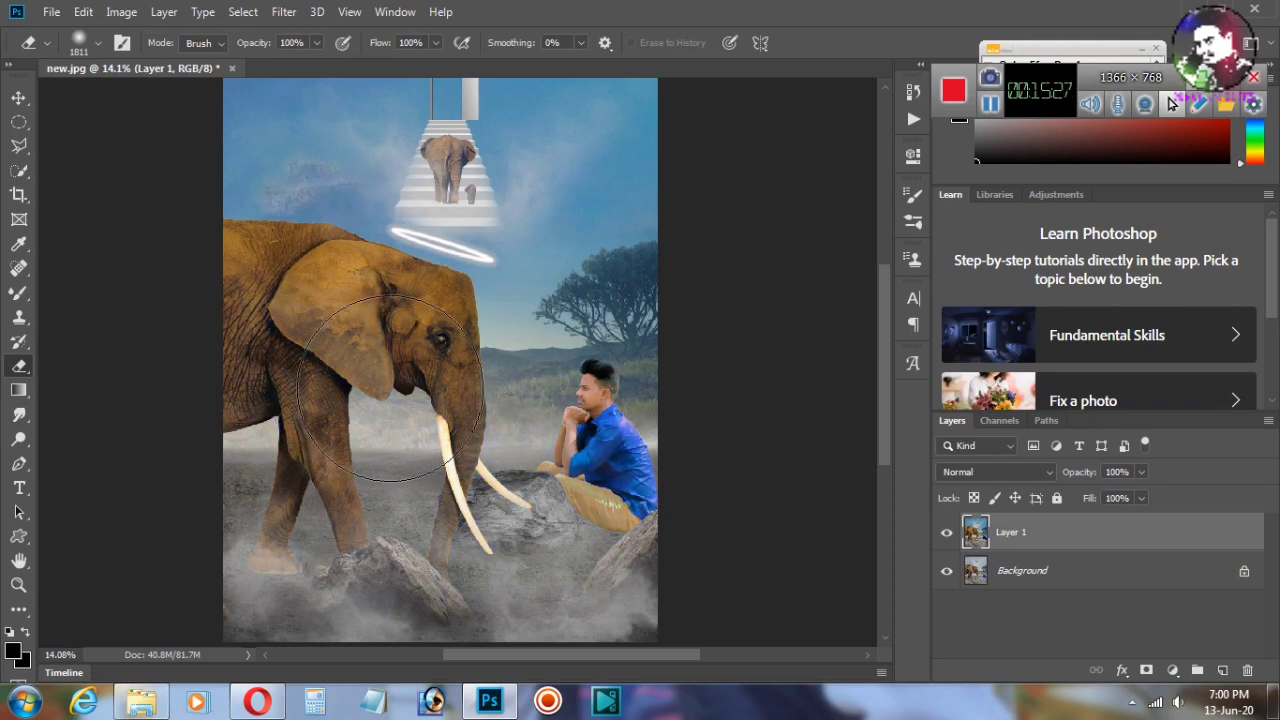
pyautogui.moveTo(390, 389)
pyautogui.mouseDown()
pyautogui.moveTo(309, 314)
pyautogui.moveTo(234, 314)
pyautogui.moveTo(429, 380)
pyautogui.moveTo(385, 353)
pyautogui.mouseUp()
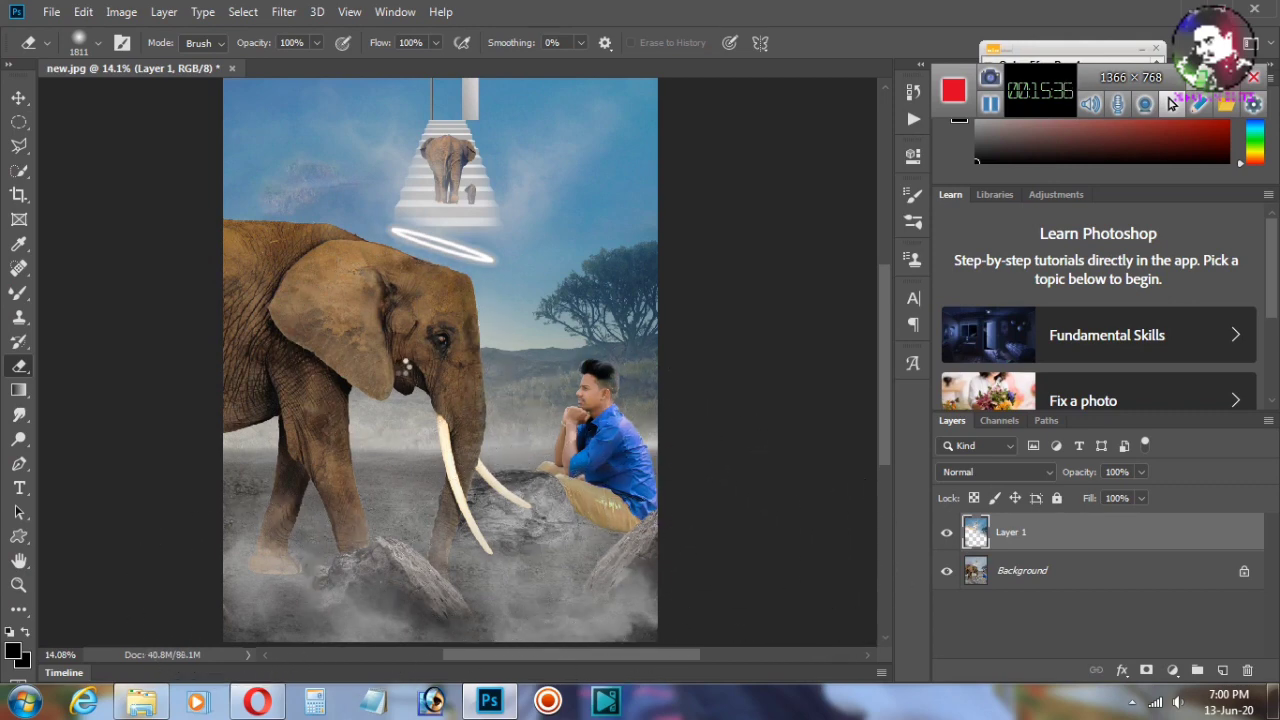
pyautogui.moveTo(343, 286)
pyautogui.mouseDown()
pyautogui.moveTo(223, 314)
pyautogui.moveTo(286, 314)
pyautogui.mouseUp()
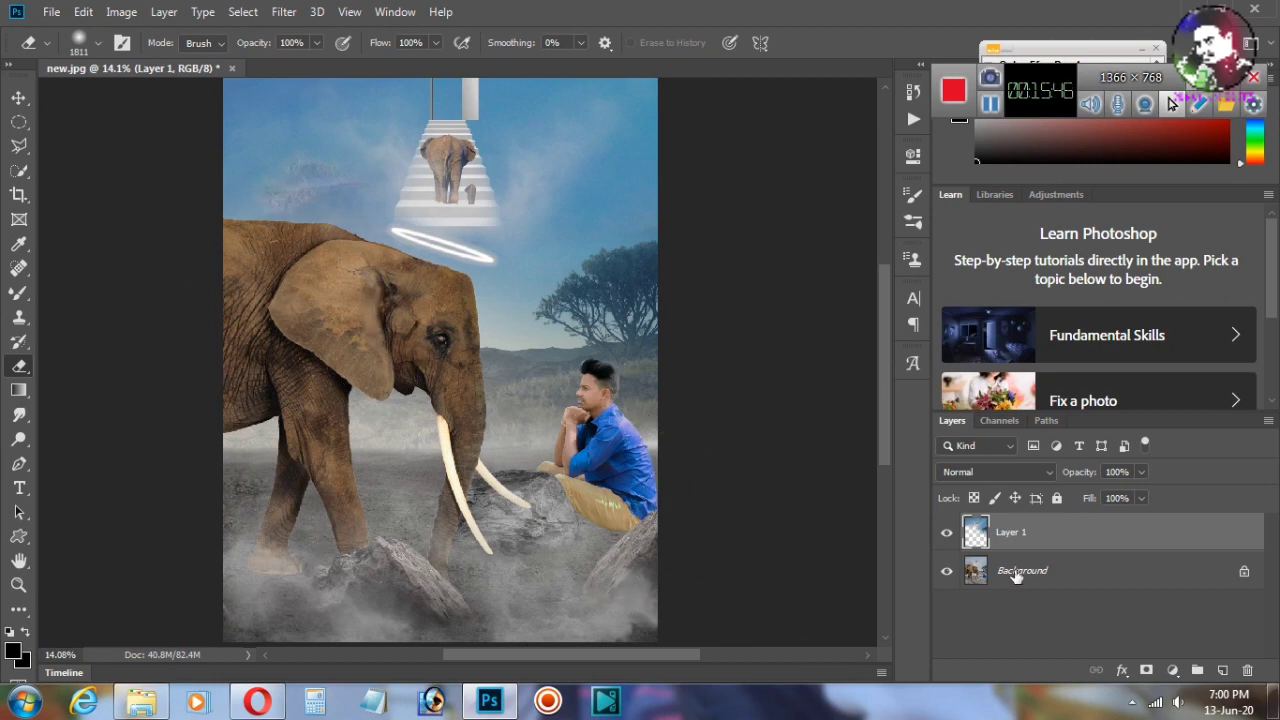
pyautogui.scroll(-1, 724, 535)
# Step: Merge Layer 1 down into the Background and duplicate the merged layer
pyautogui.rightClick(1052, 535)
pyautogui.click(885, 558)
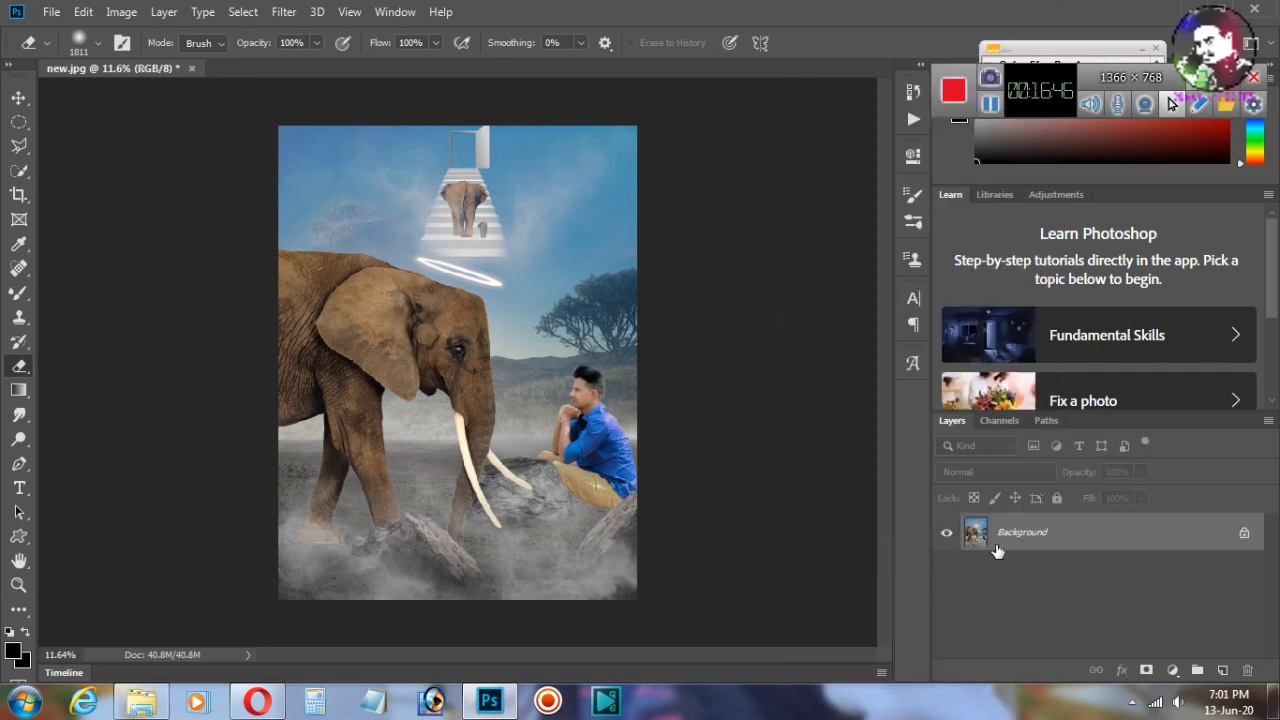
pyautogui.hotkey('ctrl', 'j')
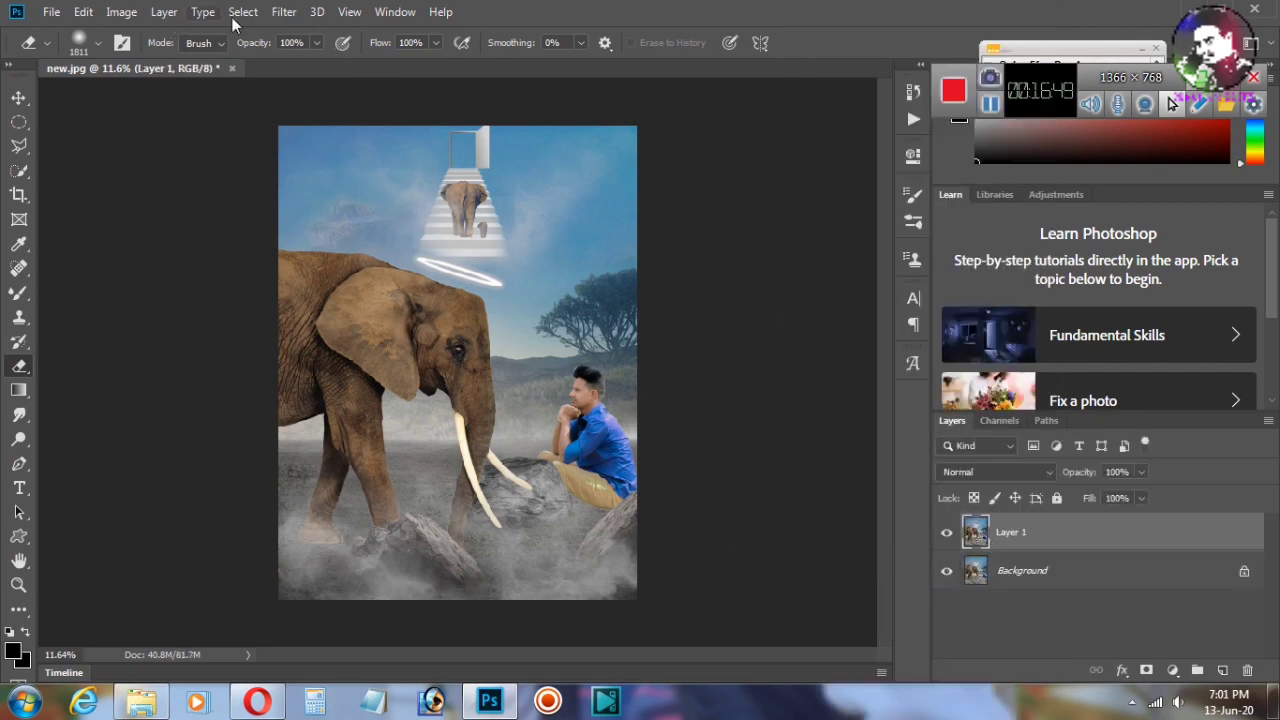
# Step: Open the Camera Raw filter, try Saturation +32, and check the preview zoomed in and fitted
pyautogui.click(284, 11)
pyautogui.click(322, 142)
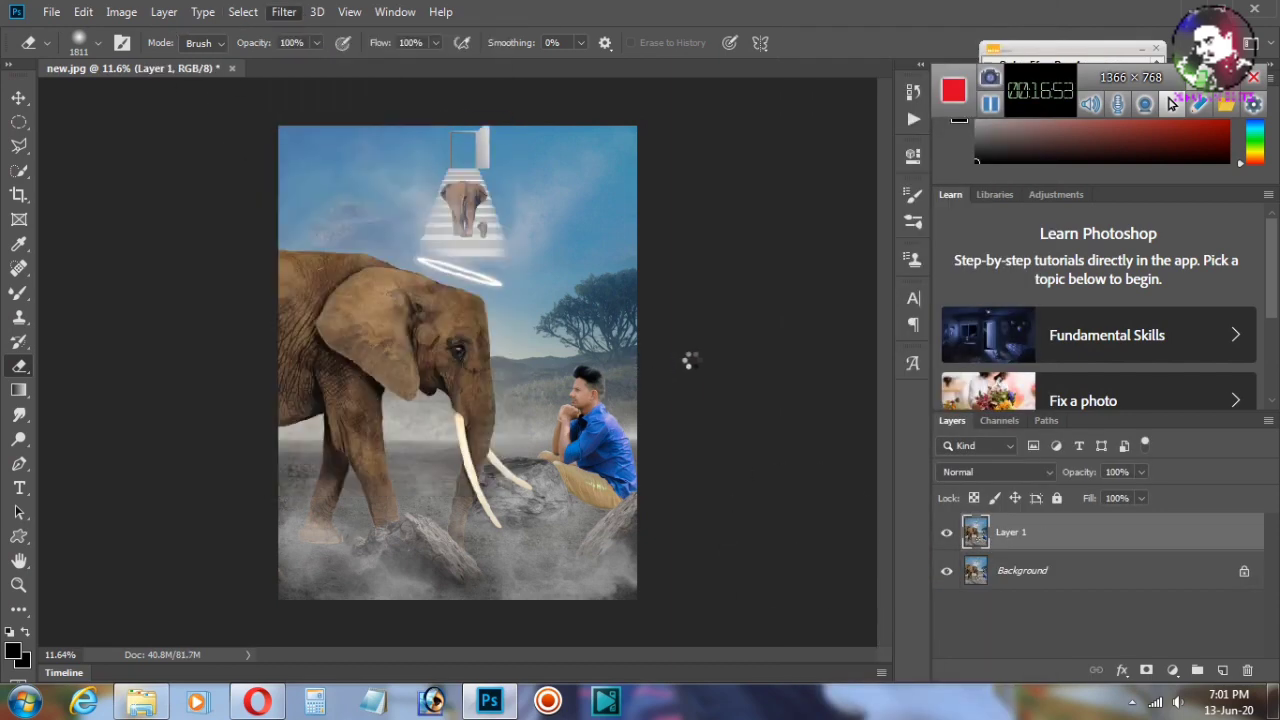
pyautogui.scroll(-3, 1115, 500)
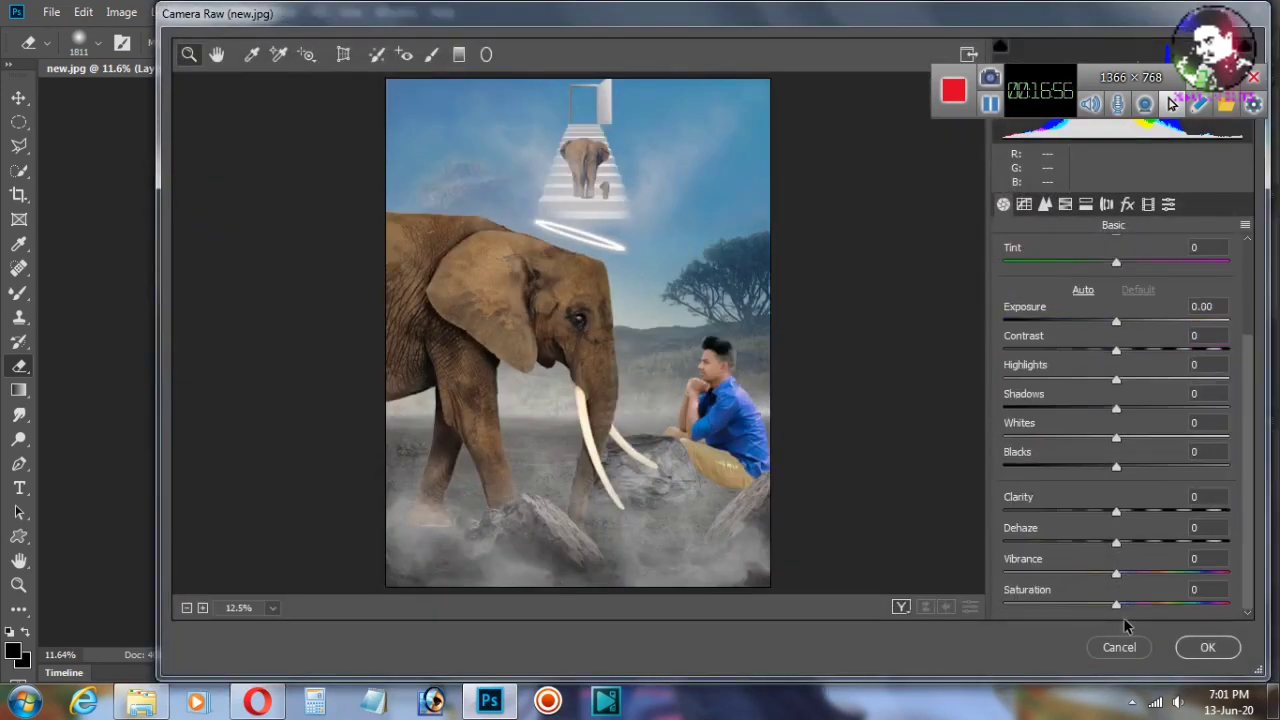
pyautogui.moveTo(1117, 607); pyautogui.dragTo(1155, 610)
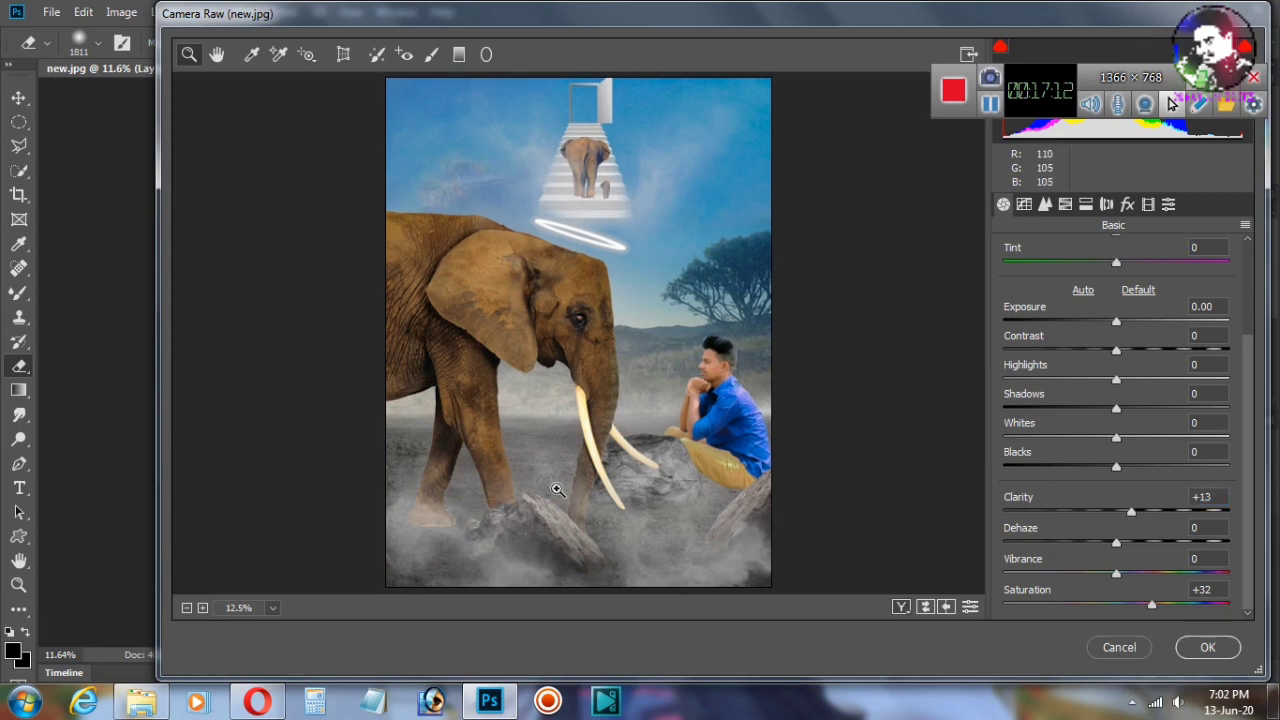
pyautogui.click(686, 385)
pyautogui.keyDown('alt'); pyautogui.click(815, 412); pyautogui.keyUp('alt')
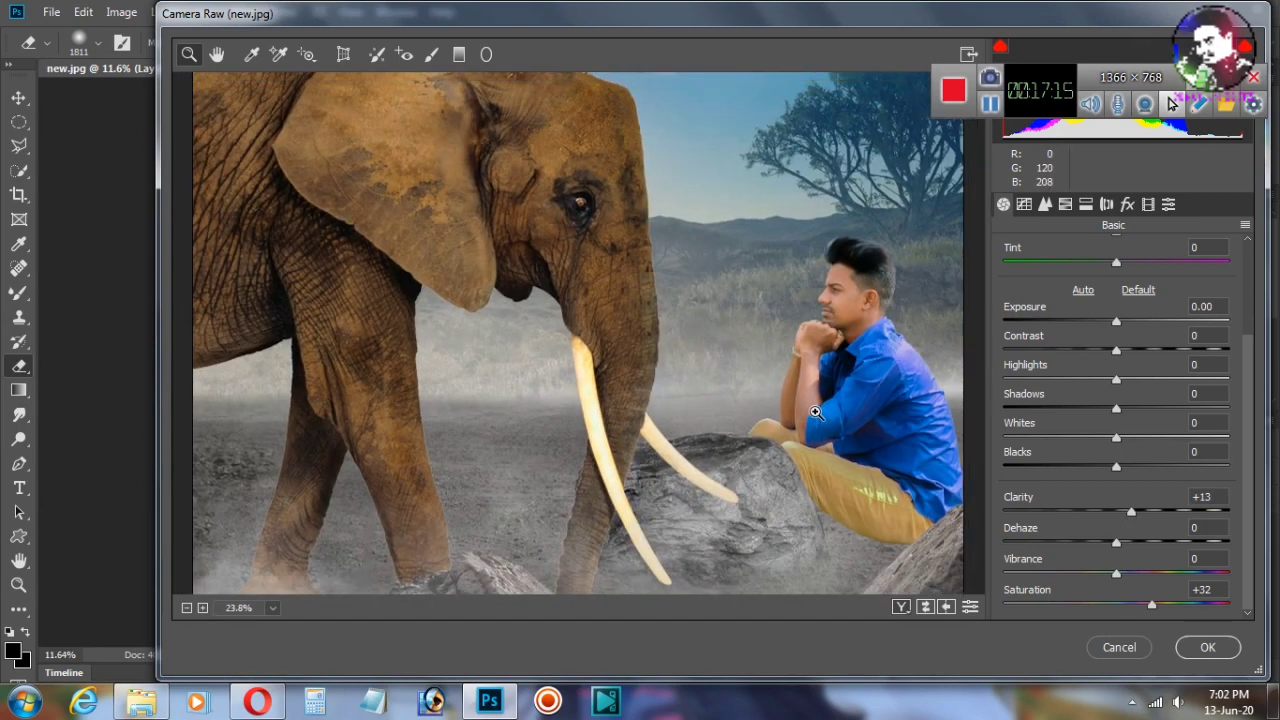
pyautogui.scroll(-1, 728, 114)
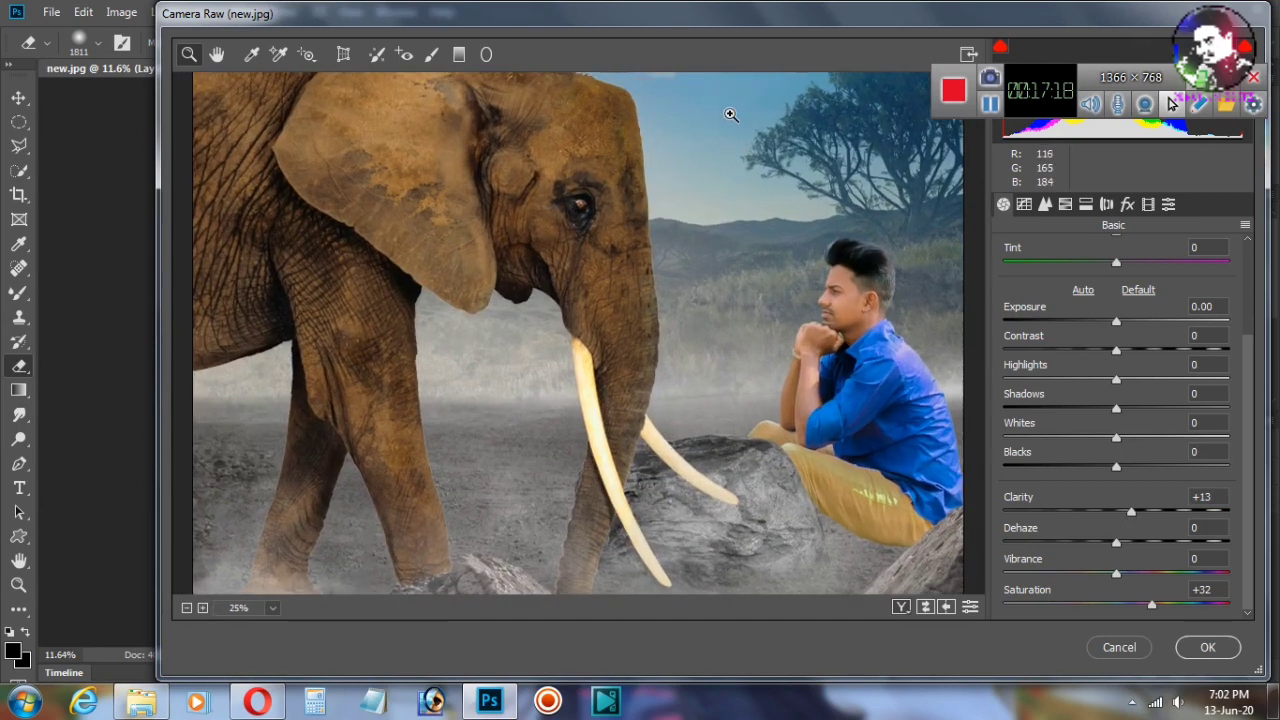
pyautogui.scroll(-1, 737, 163)
pyautogui.scroll(-1, 740, 165)
pyautogui.scroll(-1, 901, 540)
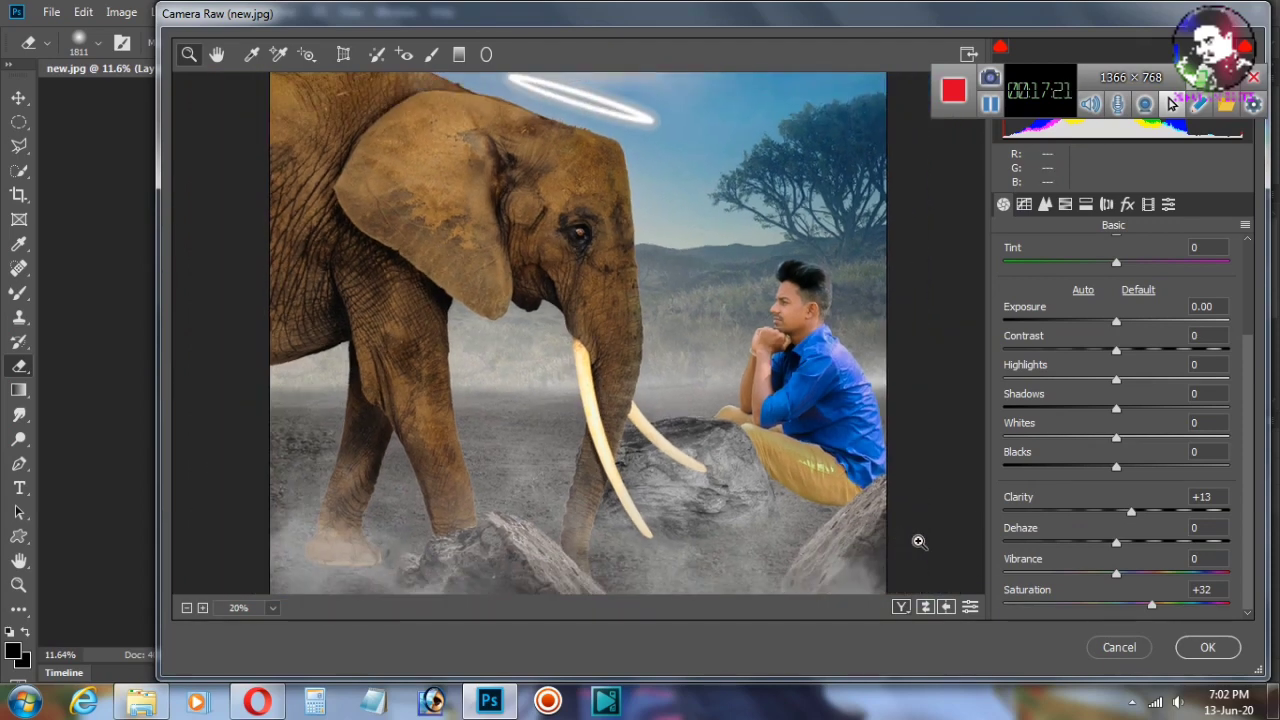
# Step: Set Vibrance -5, Dehaze +33, Clarity +4, Blacks -38 and Saturation -13
pyautogui.moveTo(1120, 578); pyautogui.dragTo(1110, 578)
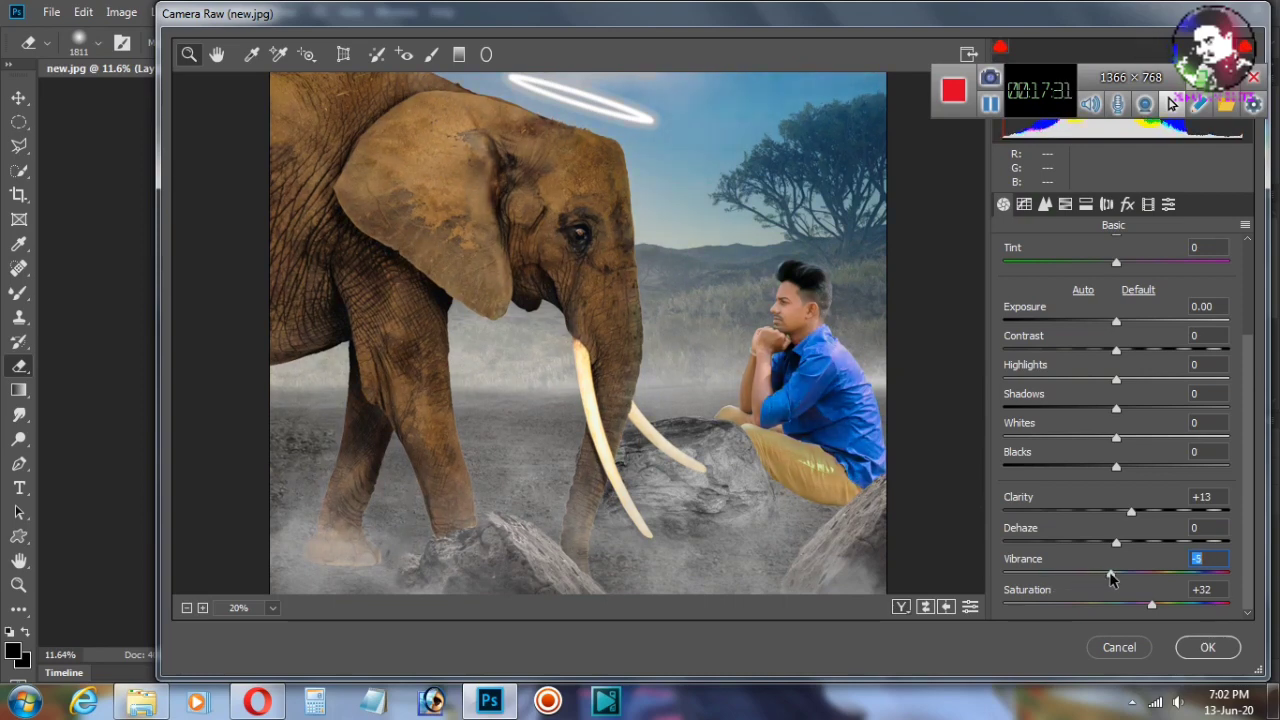
pyautogui.moveTo(1116, 542); pyautogui.dragTo(1158, 542)
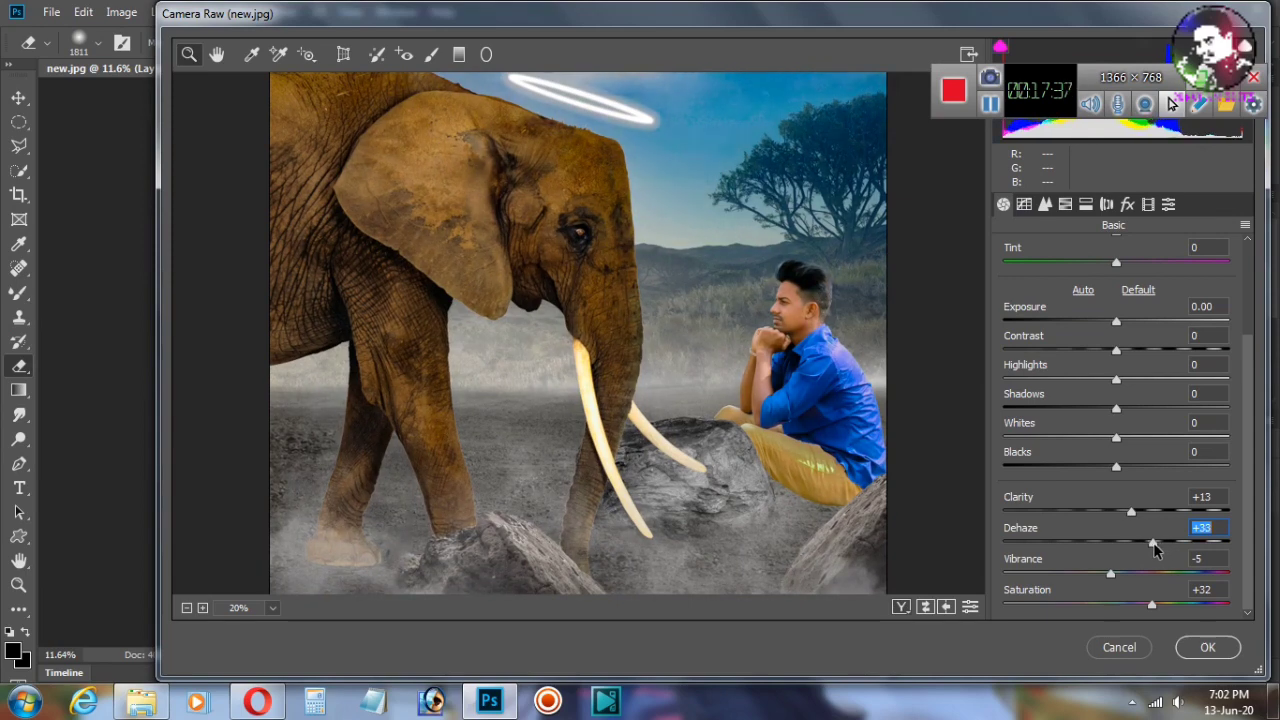
pyautogui.moveTo(1130, 510); pyautogui.dragTo(1121, 510)
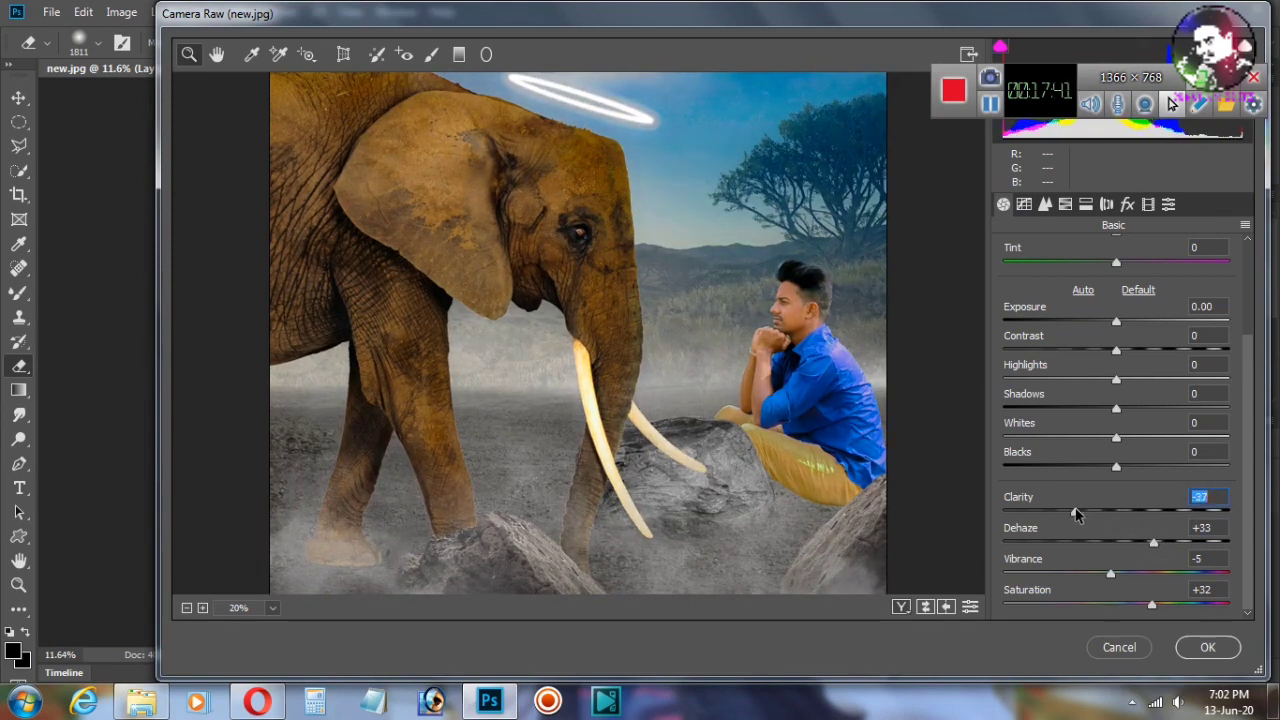
pyautogui.moveTo(1116, 466); pyautogui.dragTo(1073, 466)
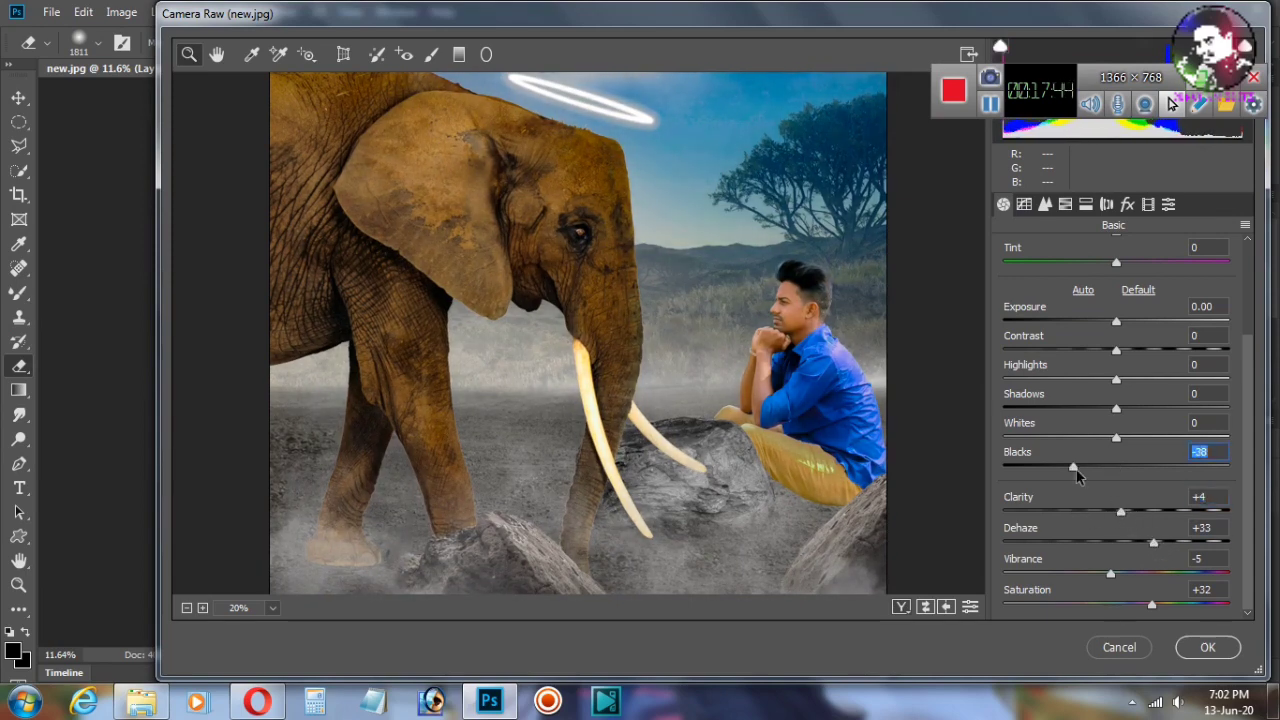
pyautogui.scroll(-2, 816, 428)
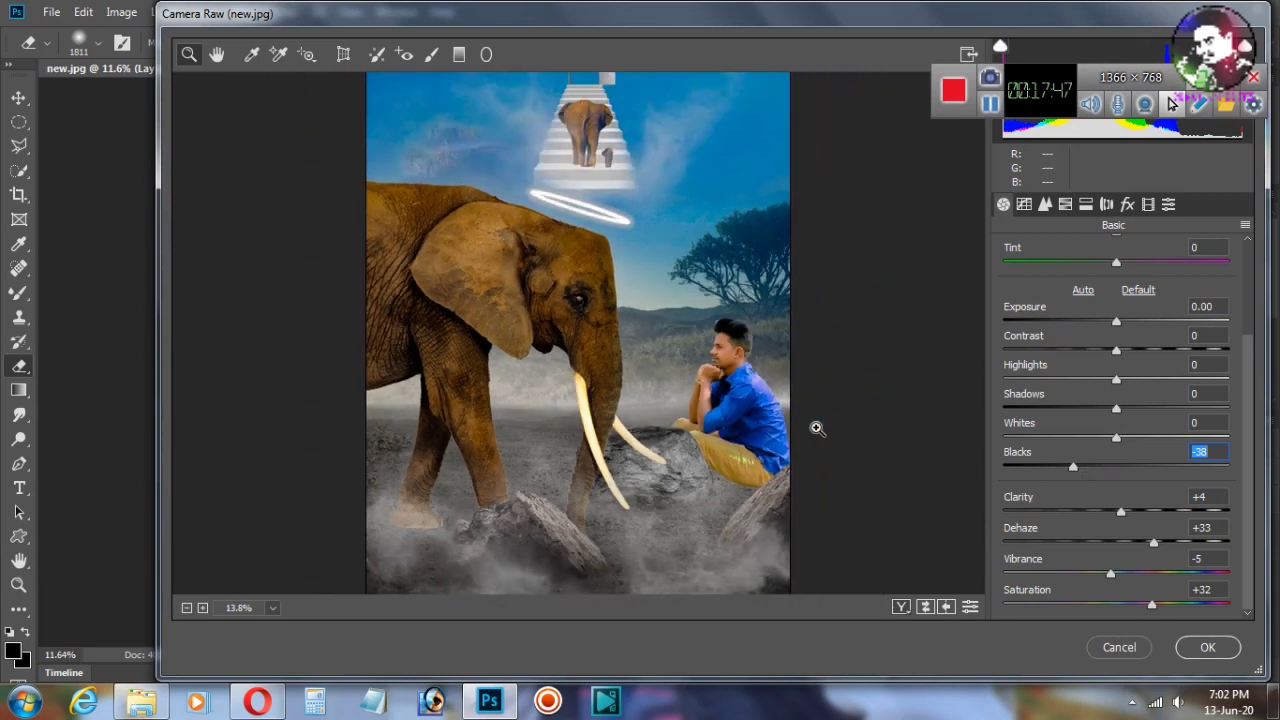
pyautogui.scroll(-1, 816, 428)
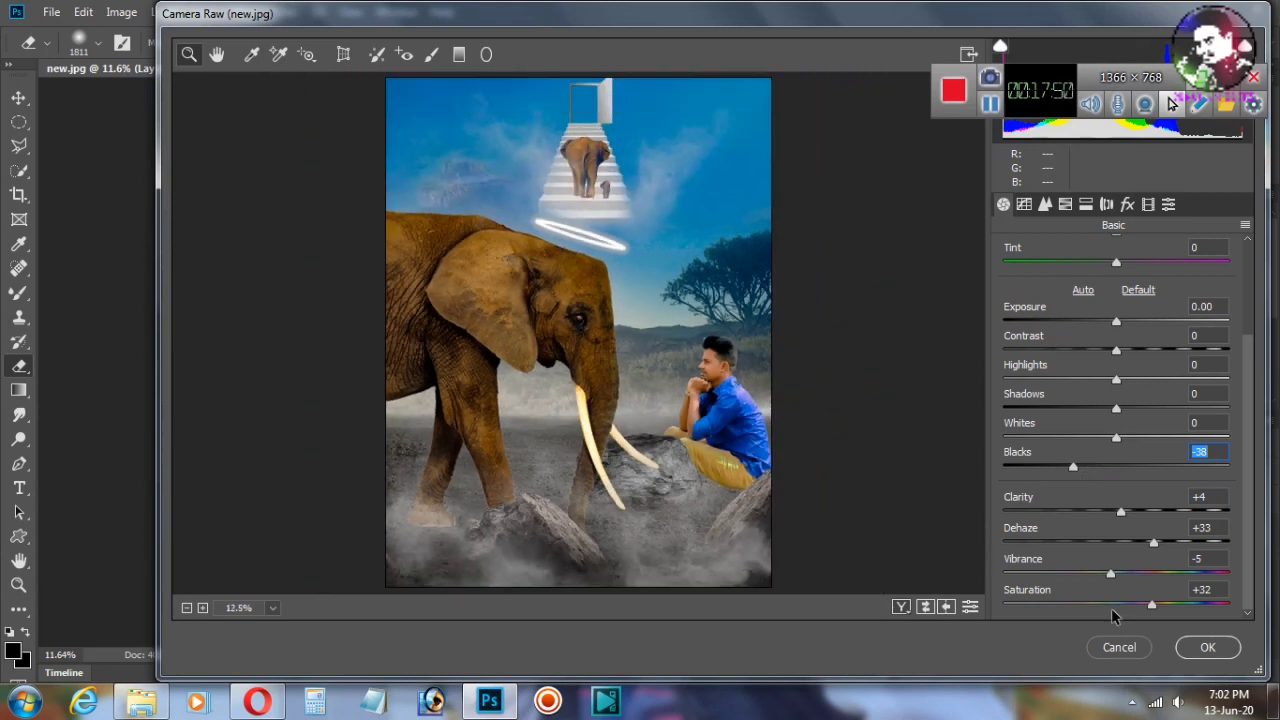
pyautogui.moveTo(1153, 607); pyautogui.dragTo(1102, 608)
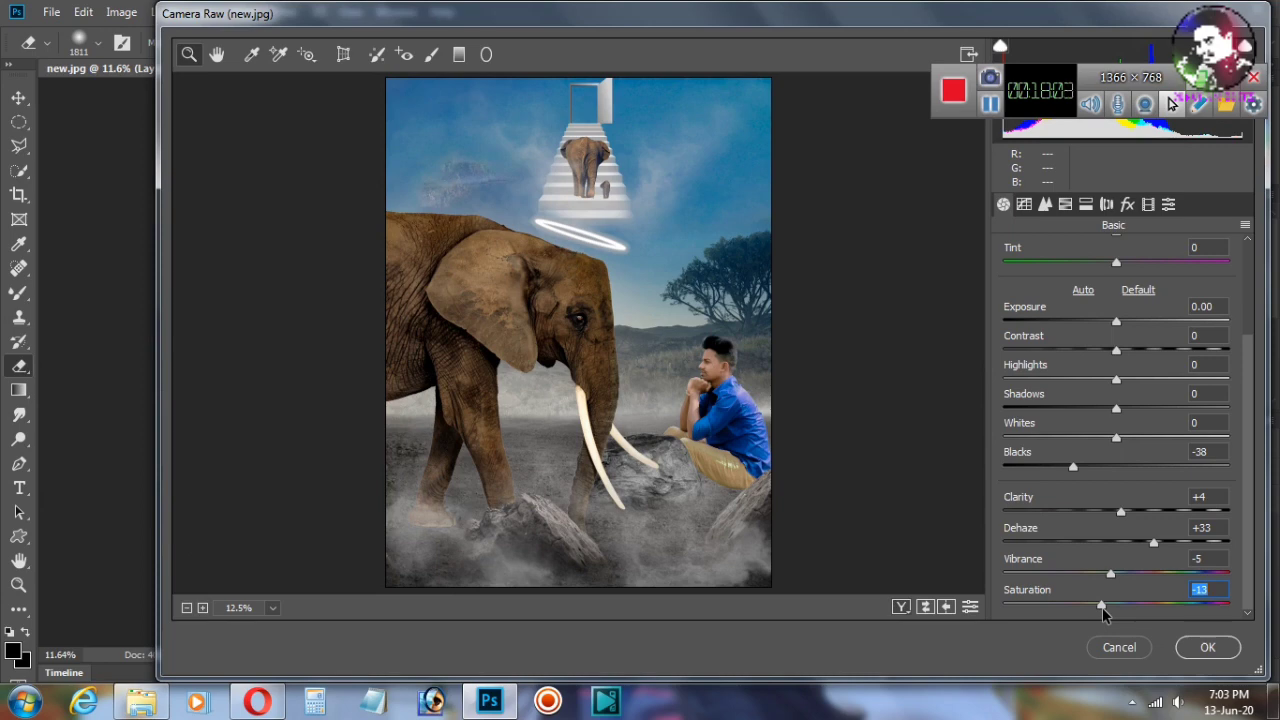
# Step: Set HSL luminance to Oranges +19 and Blues -24, and Blue Primary to hue -8, saturation -3
pyautogui.click(1065, 205)
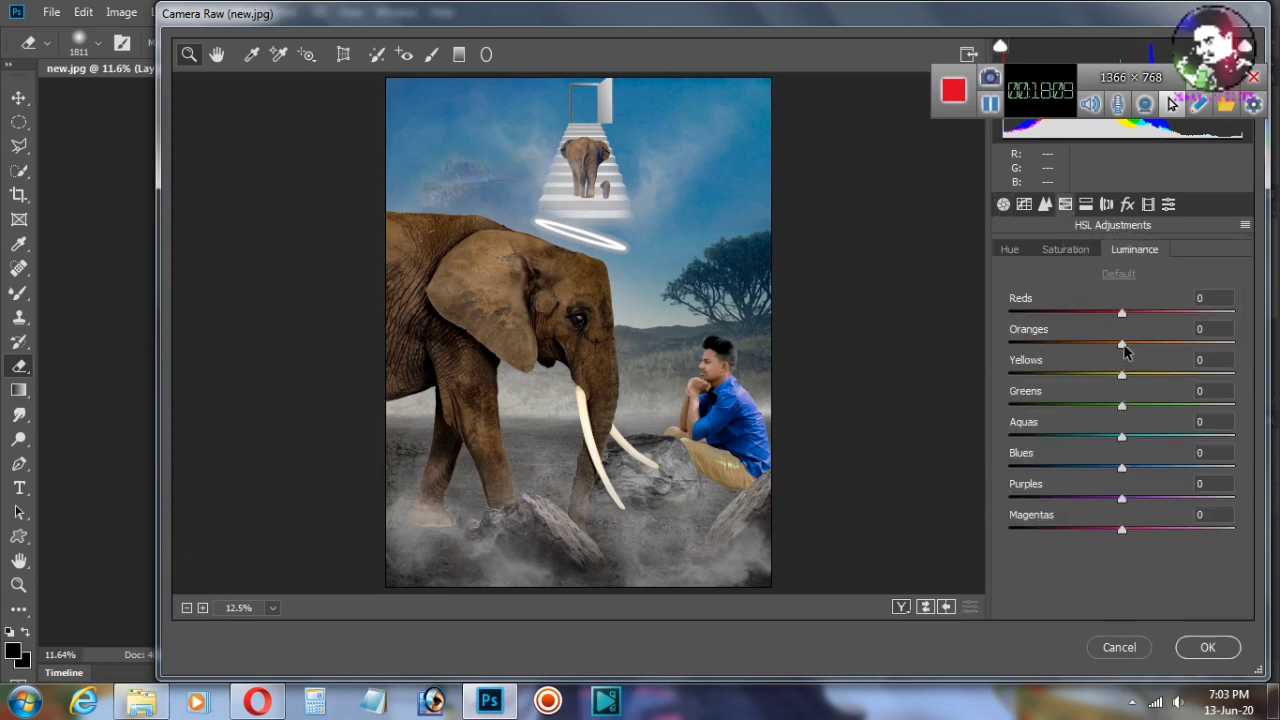
pyautogui.moveTo(1122, 343); pyautogui.dragTo(1145, 344)
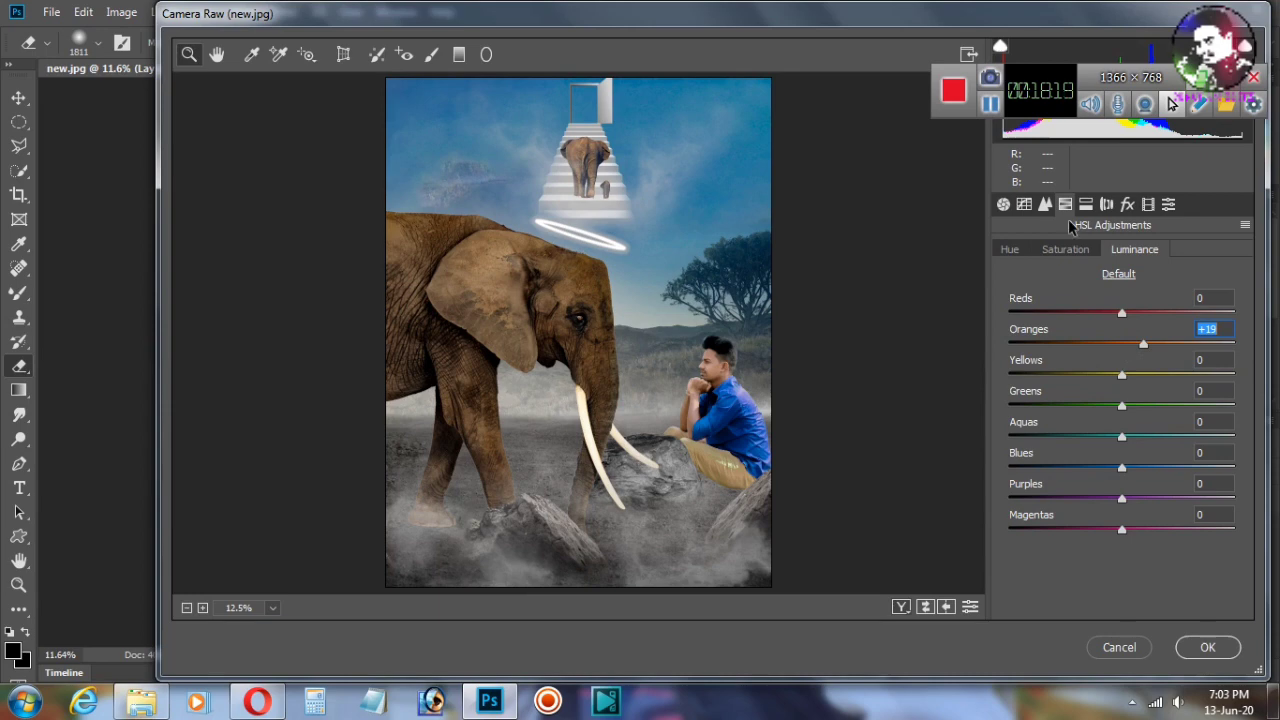
pyautogui.moveTo(1121, 469)
pyautogui.mouseDown()
pyautogui.moveTo(1094, 469)
pyautogui.moveTo(1124, 469)
pyautogui.moveTo(1107, 469)
pyautogui.mouseUp()
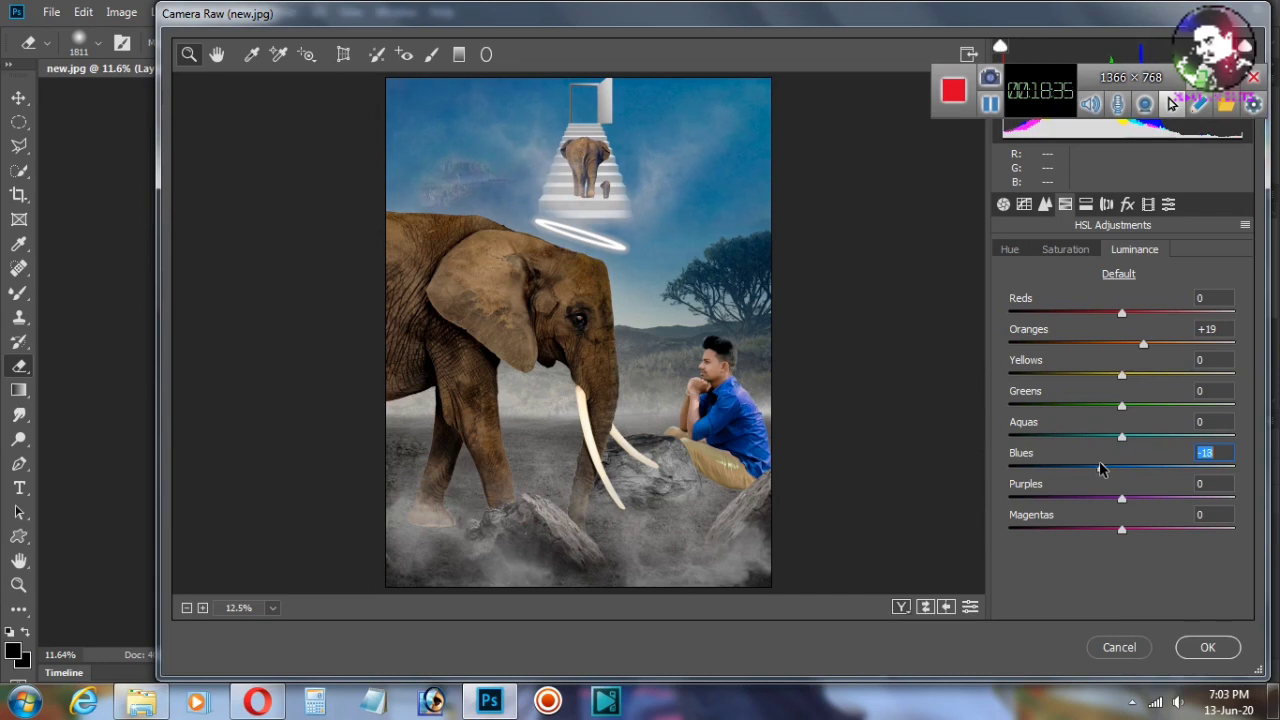
pyautogui.moveTo(1099, 469)
pyautogui.mouseDown()
pyautogui.moveTo(1122, 469)
pyautogui.moveTo(1086, 470)
pyautogui.mouseUp()
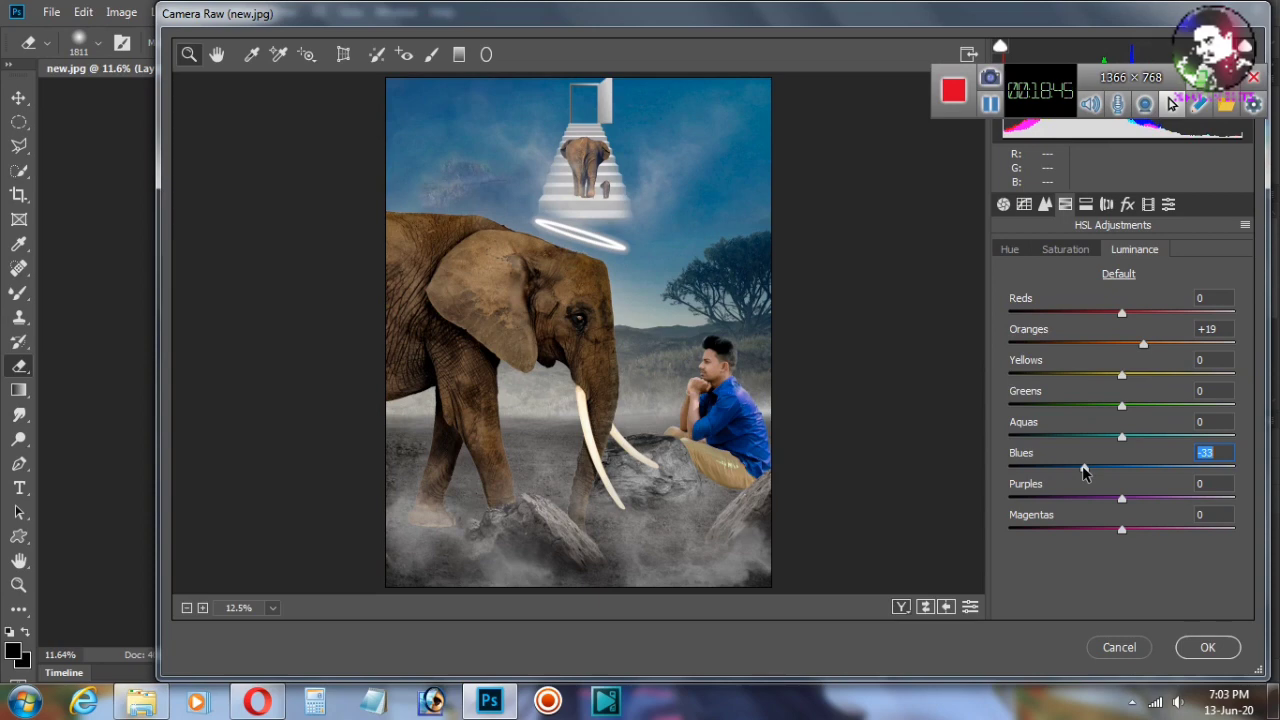
pyautogui.moveTo(1088, 472); pyautogui.dragTo(1095, 473)
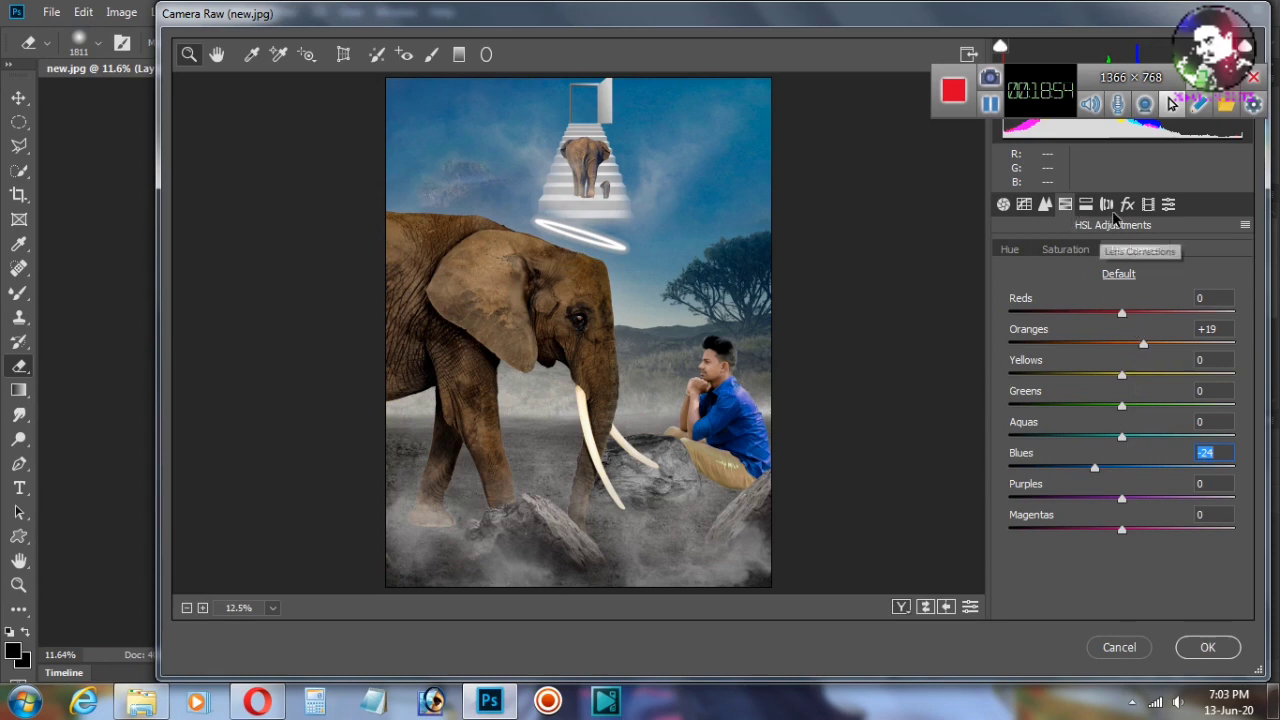
pyautogui.click(1147, 207)
pyautogui.moveTo(1122, 587)
pyautogui.mouseDown()
pyautogui.moveTo(1105, 590)
pyautogui.moveTo(1193, 591)
pyautogui.moveTo(1103, 590)
pyautogui.moveTo(1137, 590)
pyautogui.moveTo(1118, 590)
pyautogui.moveTo(1098, 560)
pyautogui.moveTo(1142, 560)
pyautogui.moveTo(1057, 563)
pyautogui.moveTo(1163, 566)
pyautogui.moveTo(1114, 569)
pyautogui.mouseUp()
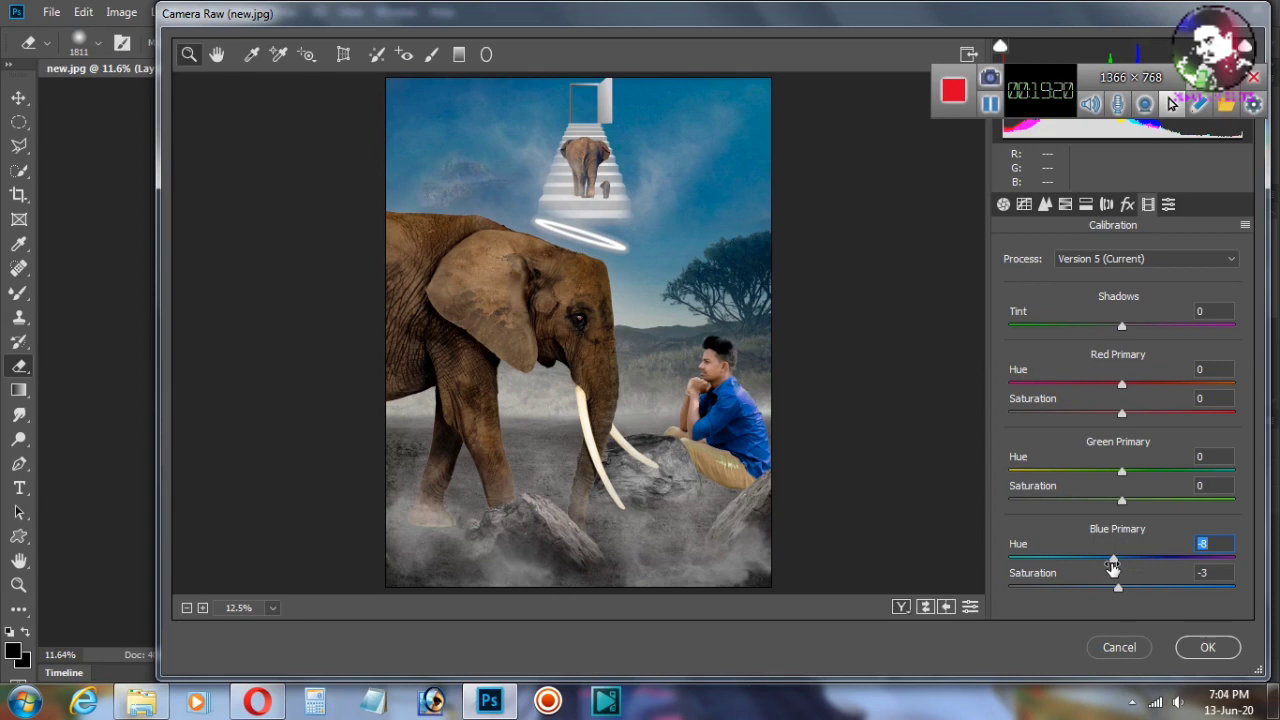
# Step: Change Blue Primary to hue -20, saturation -24, and add a -16 Highlight Priority vignette
pyautogui.moveTo(1118, 587); pyautogui.dragTo(1098, 563)
pyautogui.click(1098, 562)
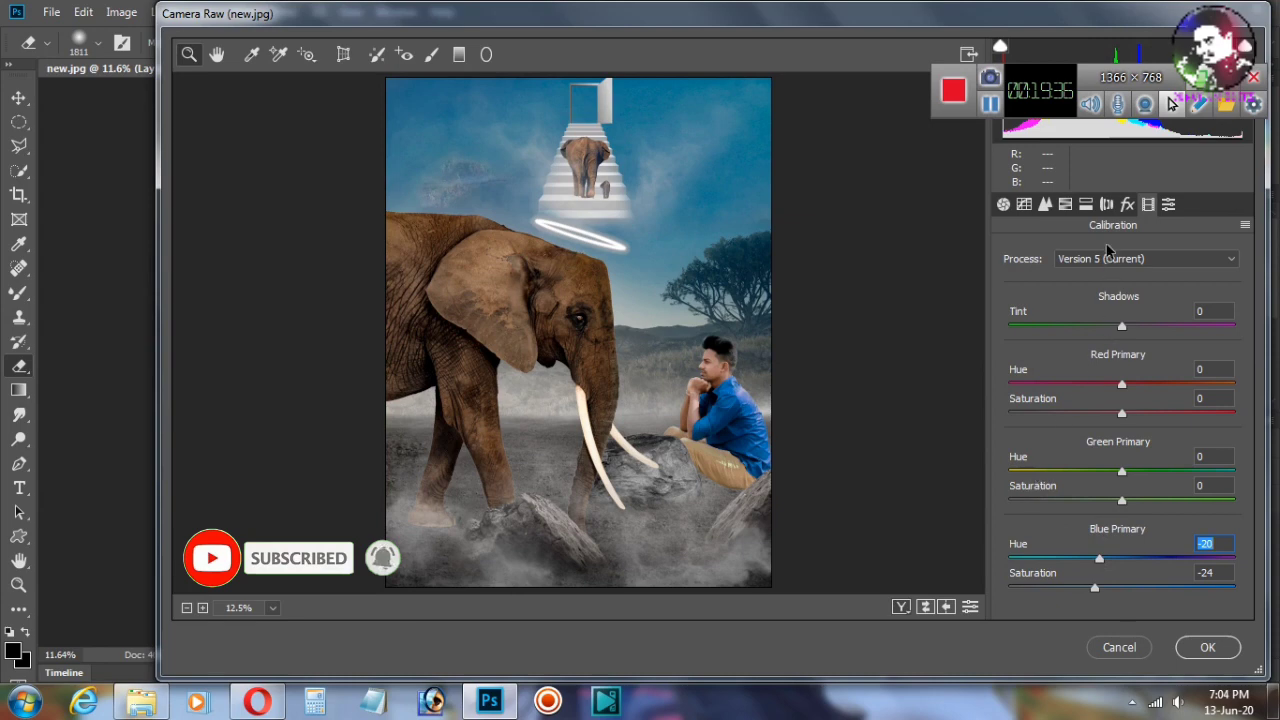
pyautogui.click(1127, 205)
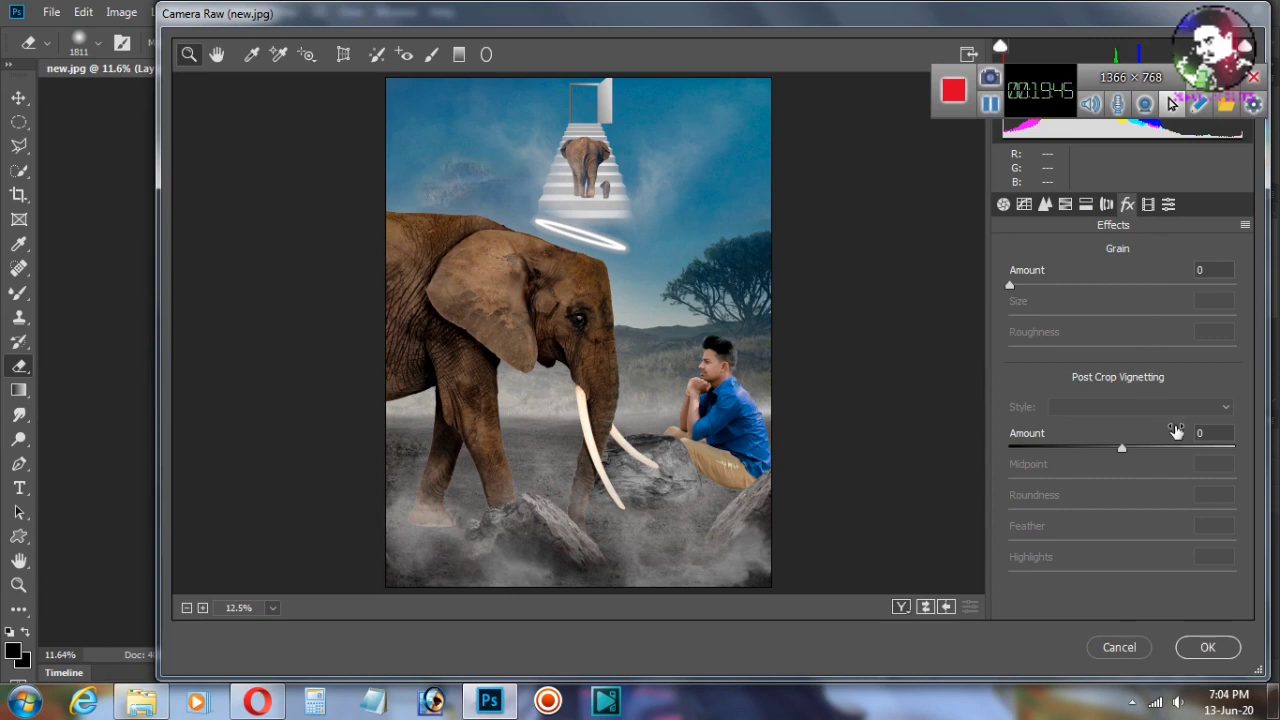
pyautogui.moveTo(1122, 447)
pyautogui.mouseDown()
pyautogui.moveTo(1108, 452)
pyautogui.moveTo(1141, 457)
pyautogui.moveTo(1100, 455)
pyautogui.mouseUp()
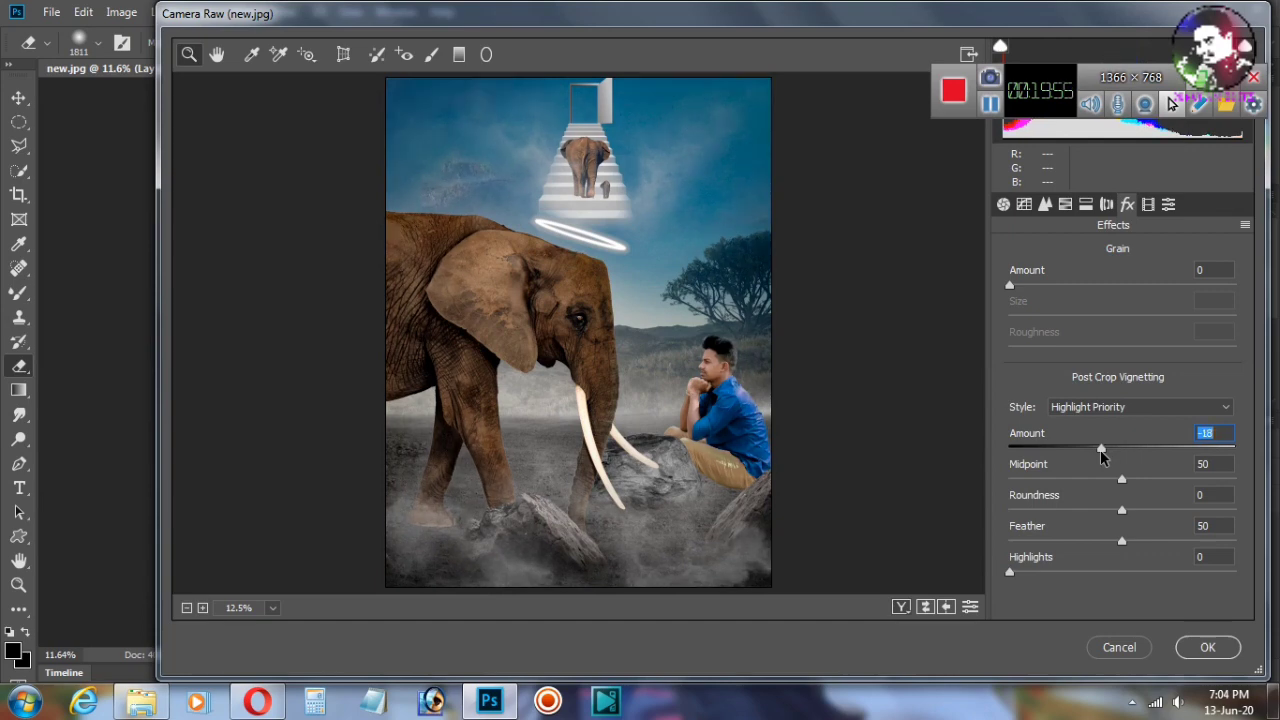
# Step: Apply the Camera Raw grade to Layer 1 and toggle its visibility to compare before and after
pyautogui.click(1207, 647)
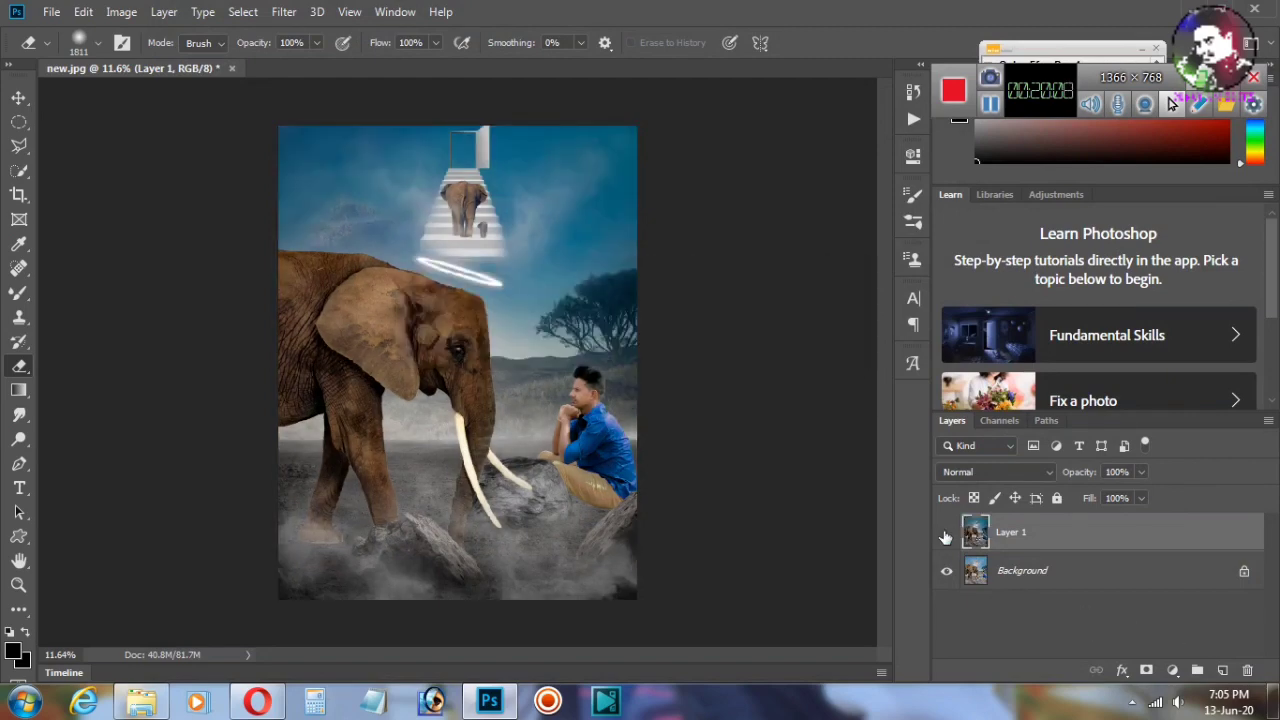
pyautogui.click(946, 533)
pyautogui.click(946, 533)
pyautogui.scroll(1, 843, 527)
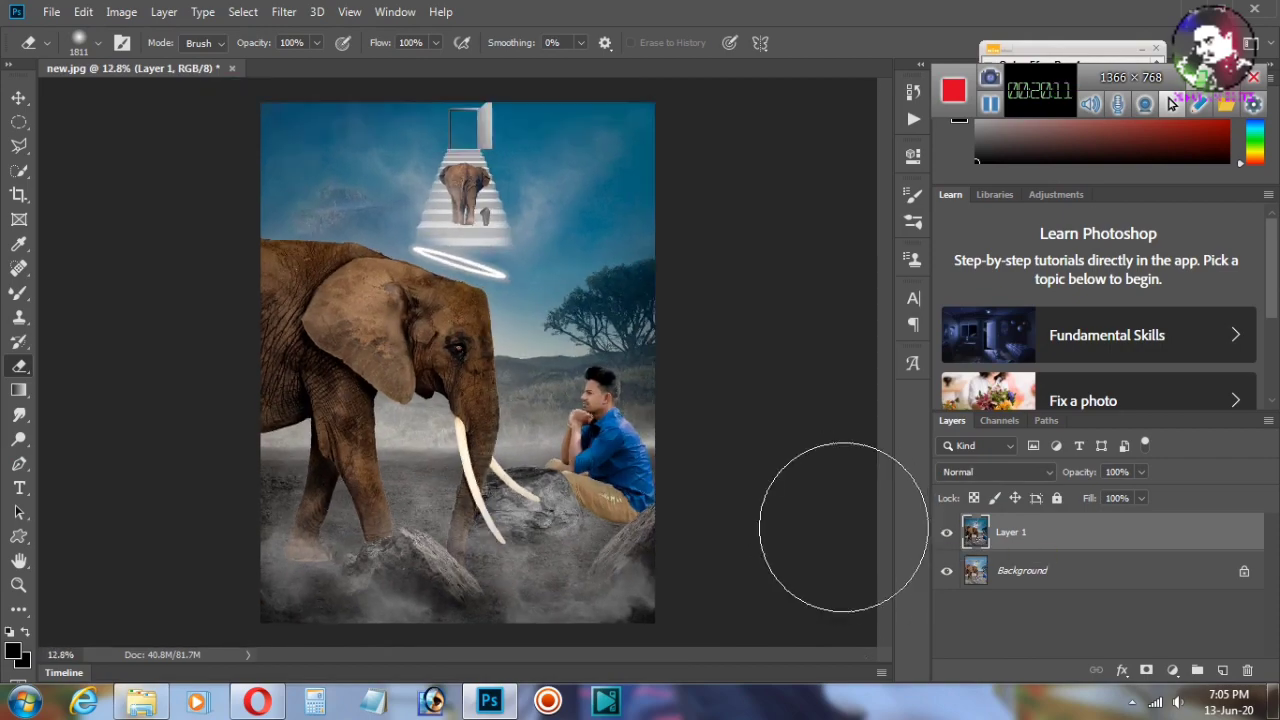